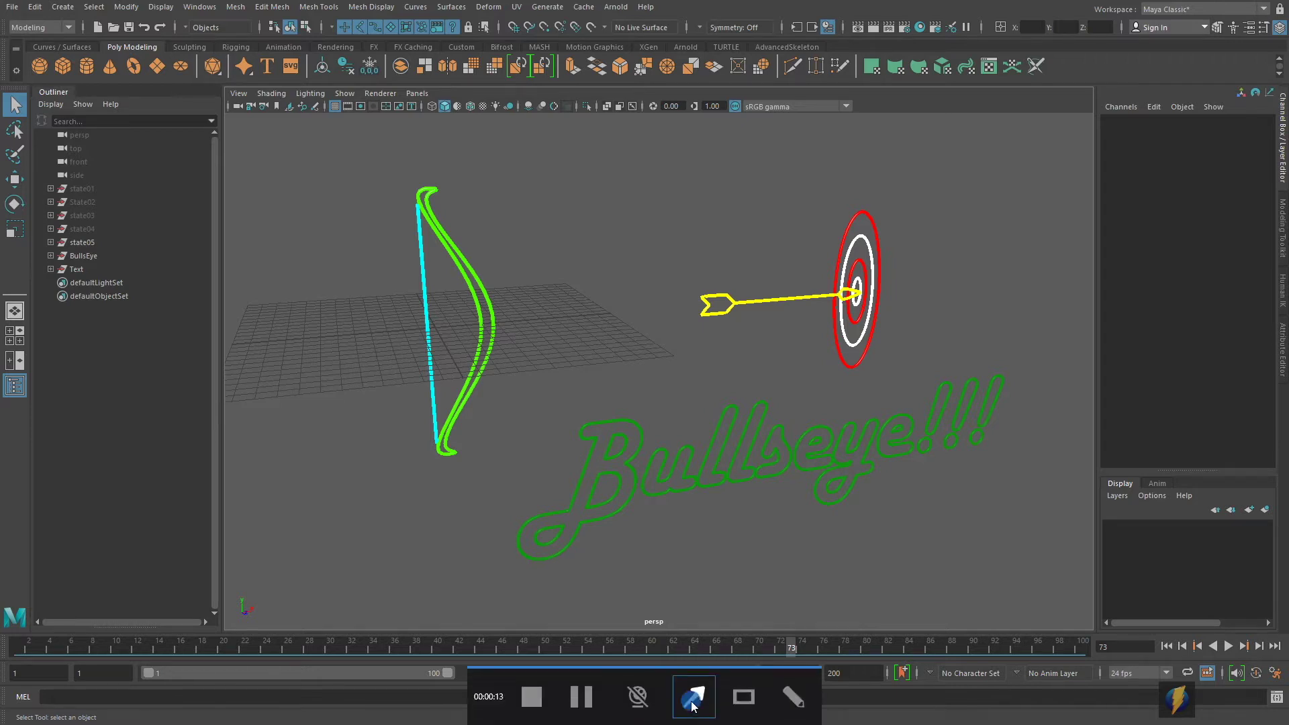
- Examine the scene in the four-view layout through the top, perspective, front and side cameras
{"action": "mouse_move", "coordinate": [550, 285]}
{"action": "left_mouse_down"}
{"action": "mouse_move", "coordinate": [181, 240]}
{"action": "mouse_move", "coordinate": [92, 132]}
{"action": "mouse_move", "coordinate": [95, 175]}
{"action": "mouse_move", "coordinate": [90, 141]}
{"action": "mouse_move", "coordinate": [98, 149]}
{"action": "left_mouse_up"}
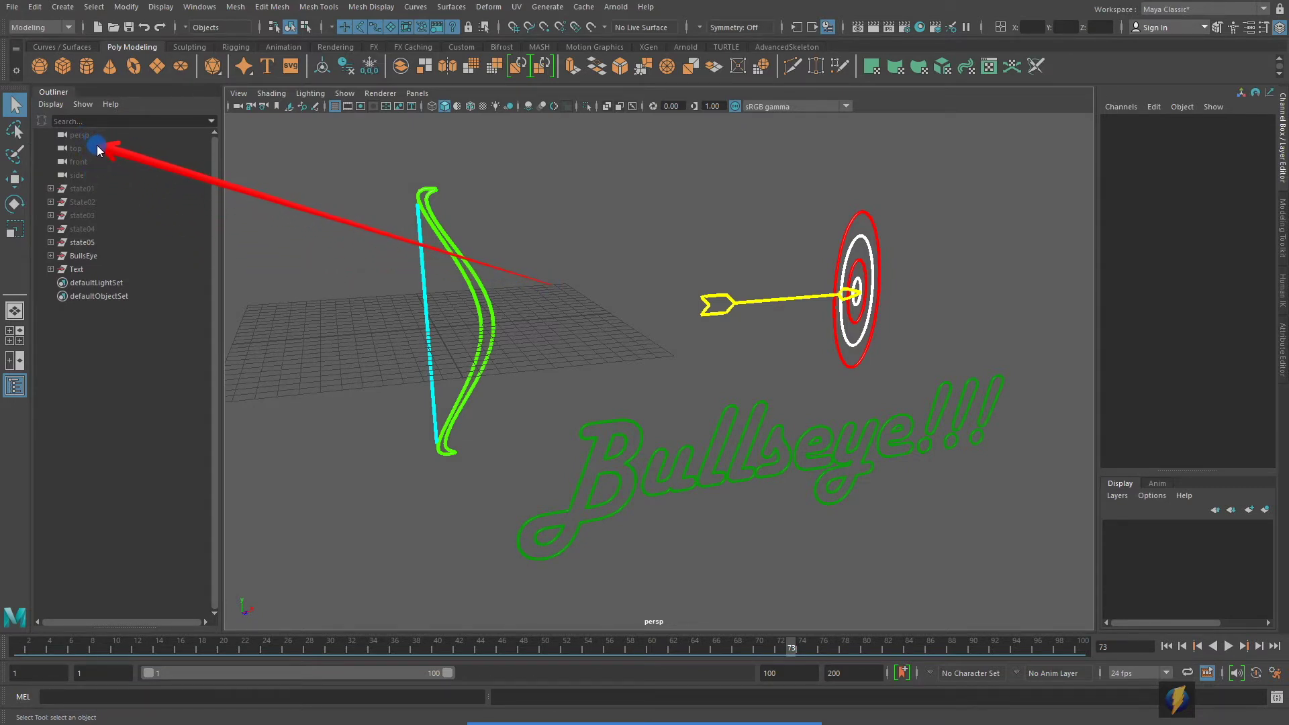
{"action": "left_click_drag", "start_coordinate": [101, 147], "coordinate": [100, 162]}
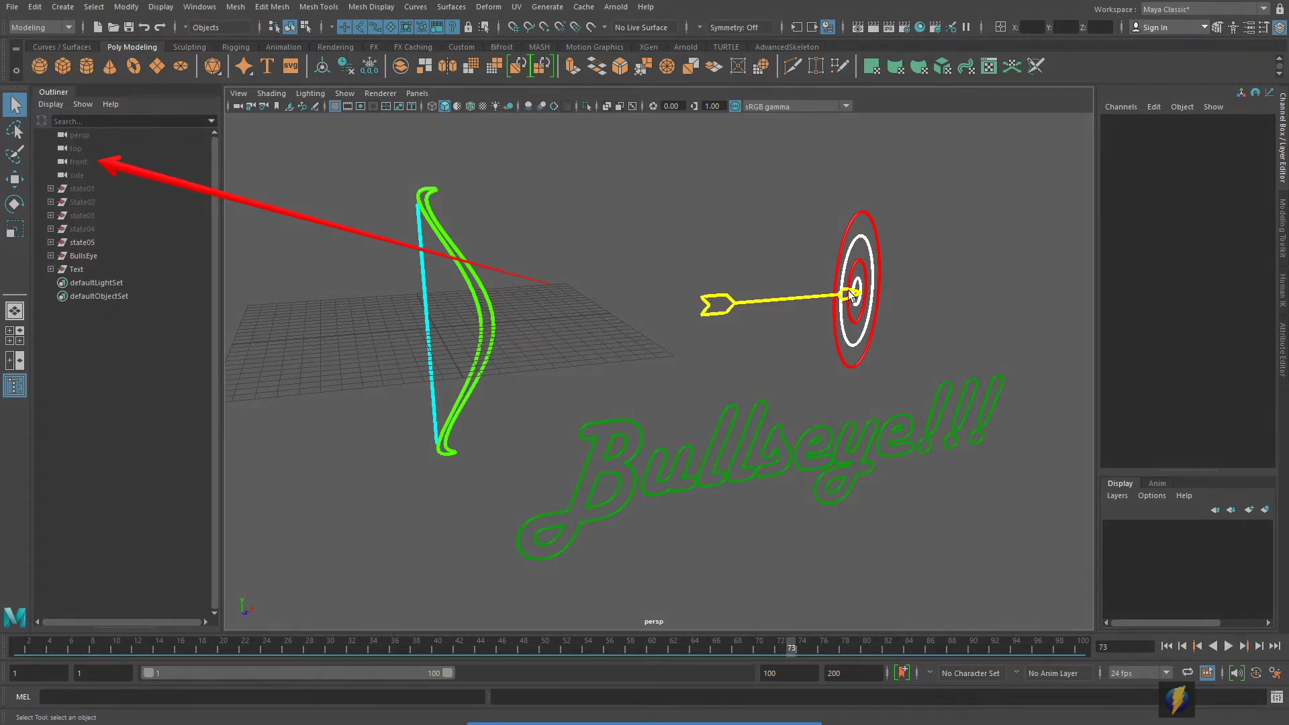
{"action": "key", "text": "space"}
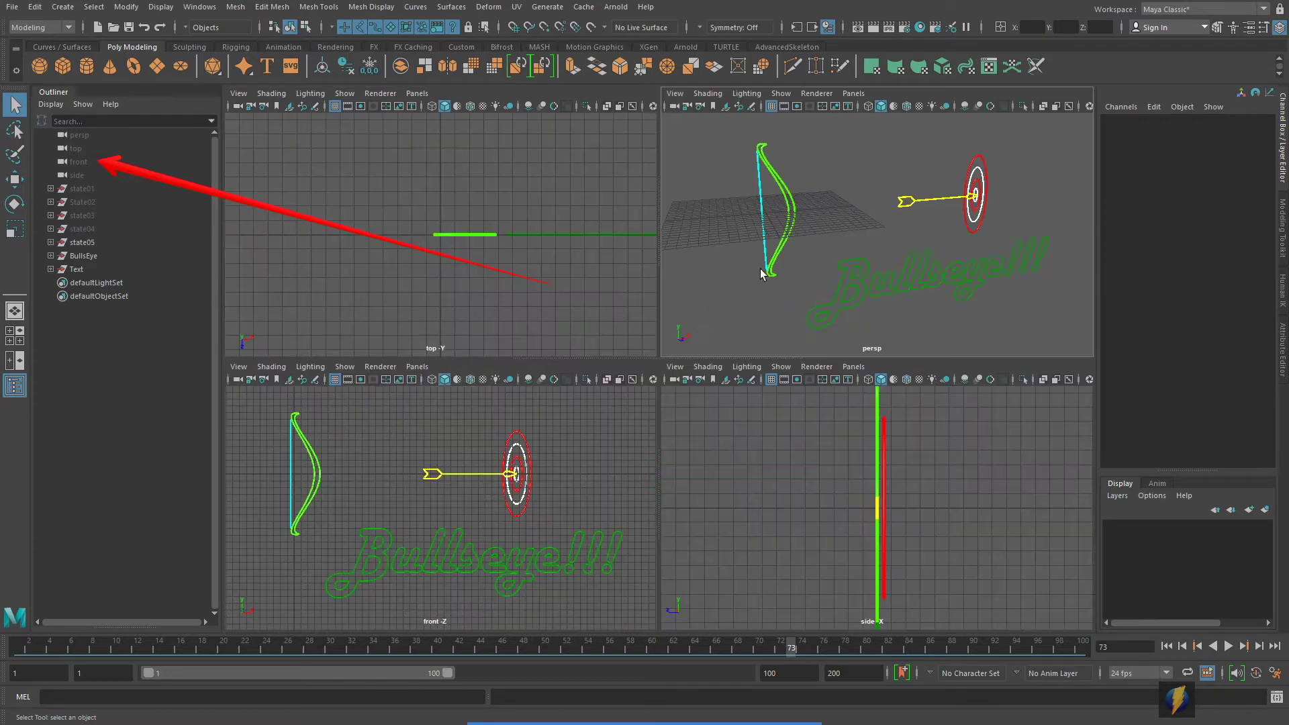
{"action": "left_click", "coordinate": [827, 180]}
{"action": "left_click", "coordinate": [540, 196]}
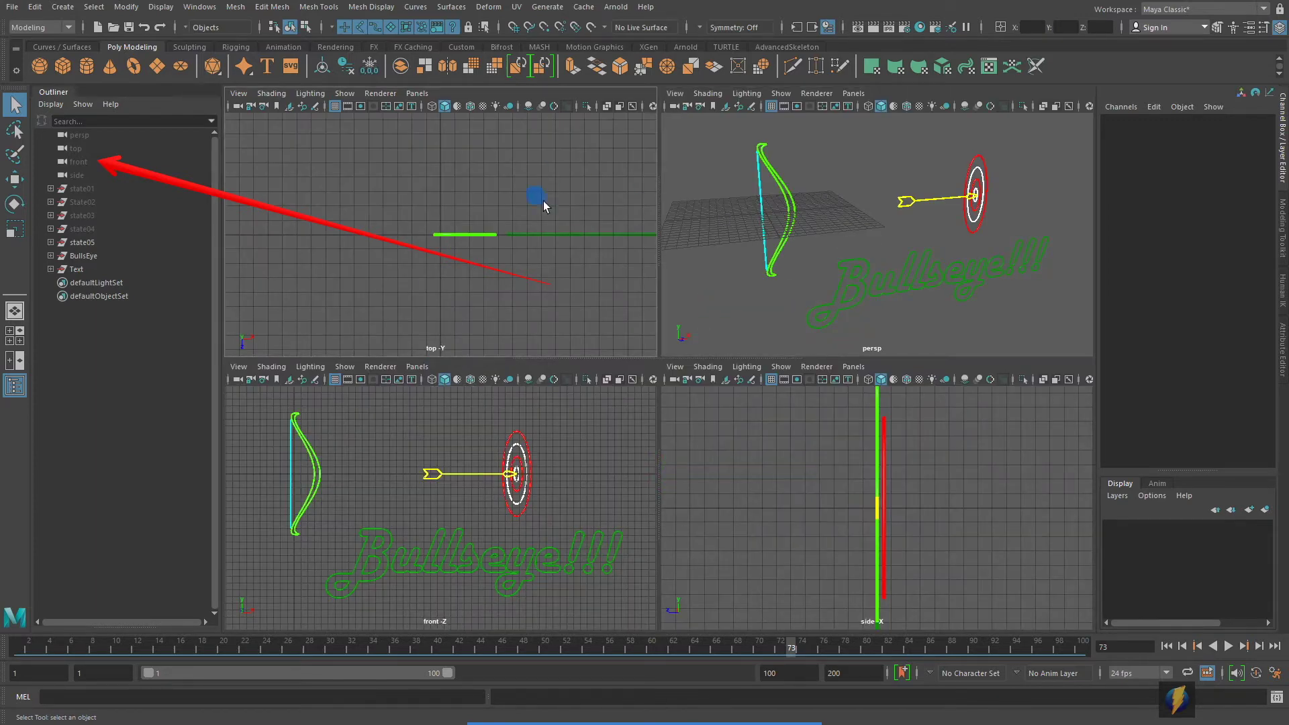
{"action": "left_click", "coordinate": [858, 210]}
{"action": "left_click", "coordinate": [452, 215]}
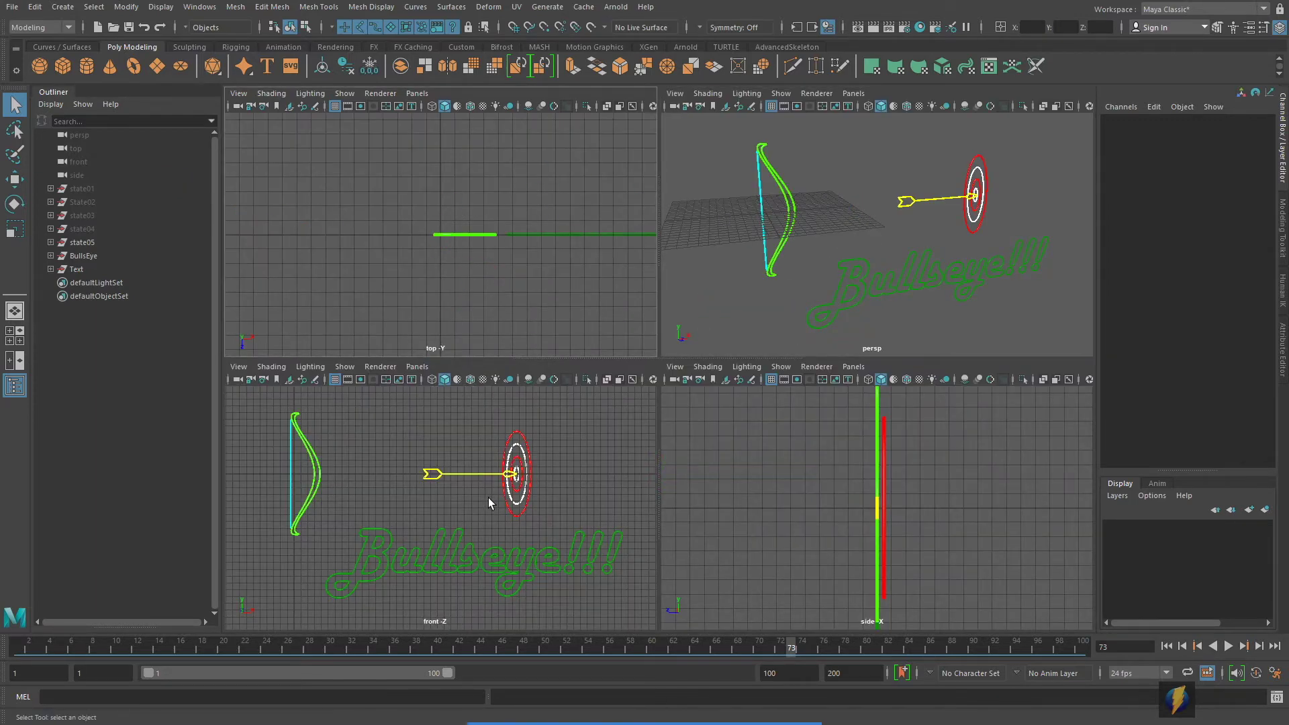
{"action": "left_click", "coordinate": [481, 486]}
{"action": "left_click", "coordinate": [939, 516]}
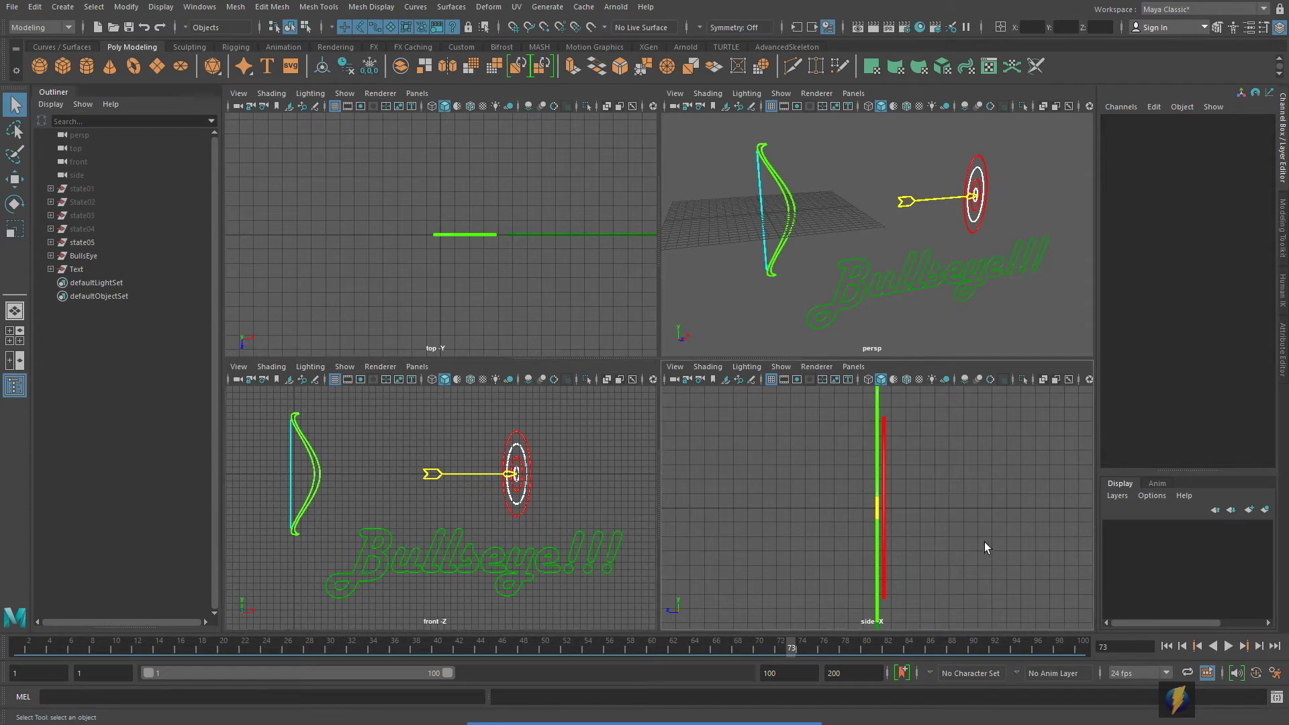
{"action": "left_click", "coordinate": [856, 212]}
{"action": "left_click", "coordinate": [548, 196]}
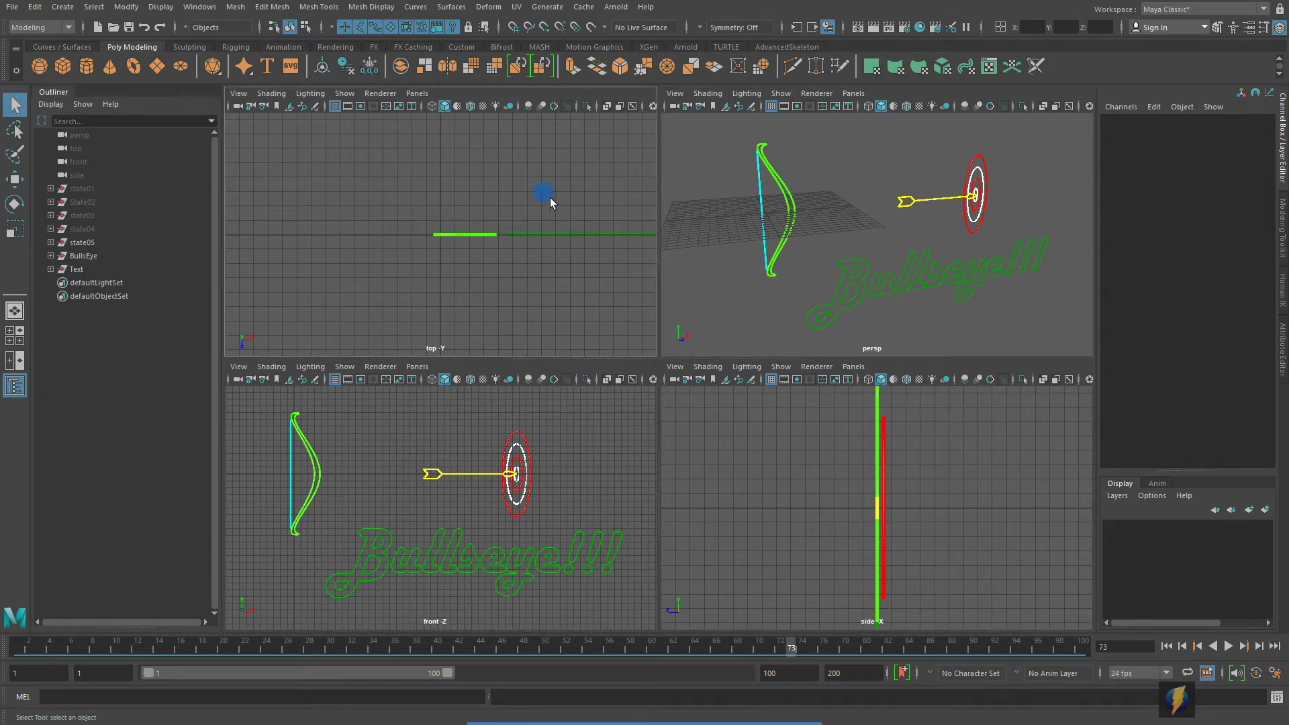
{"action": "left_click", "coordinate": [840, 192]}
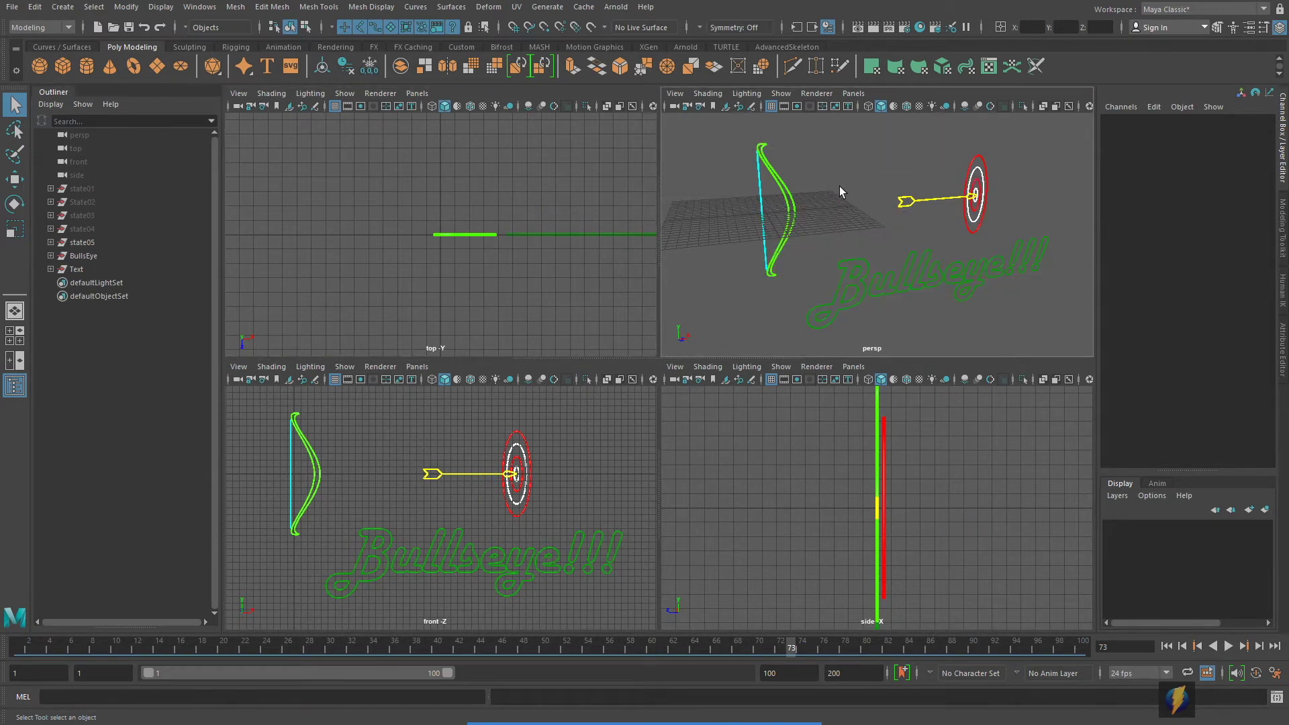
- Create a standard single-node camera in the scene and name it Render_Camera
{"action": "key", "text": "space"}
{"action": "mouse_move", "coordinate": [901, 318]}
{"action": "left_mouse_down", "text": "alt"}
{"action": "mouse_move", "coordinate": [633, 308]}
{"action": "mouse_move", "coordinate": [904, 293]}
{"action": "left_mouse_up", "text": "alt"}
{"action": "right_click_drag", "start_coordinate": [904, 294], "coordinate": [841, 342], "text": "alt"}
{"action": "left_click_drag", "start_coordinate": [841, 342], "coordinate": [819, 346], "text": "alt"}
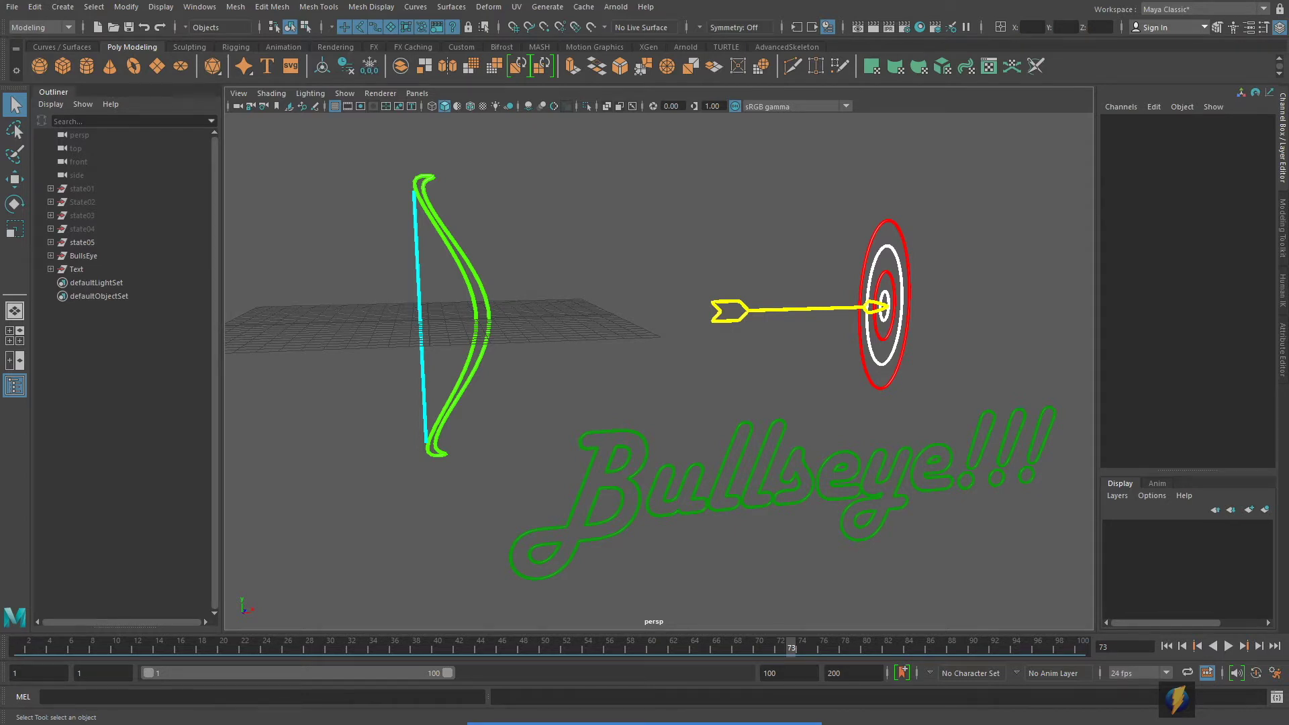
{"action": "right_click_drag", "start_coordinate": [701, 539], "coordinate": [734, 345], "text": "alt"}
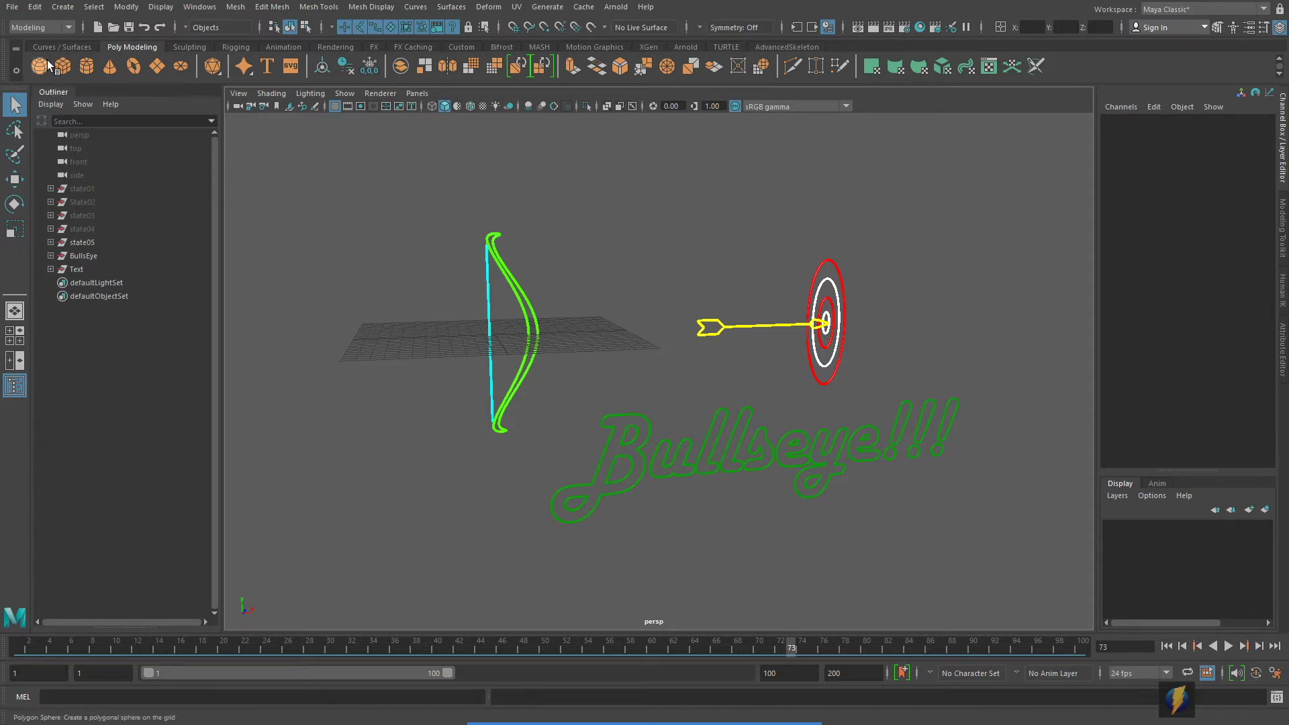
{"action": "left_click", "coordinate": [63, 6]}
{"action": "mouse_move", "coordinate": [132, 94]}
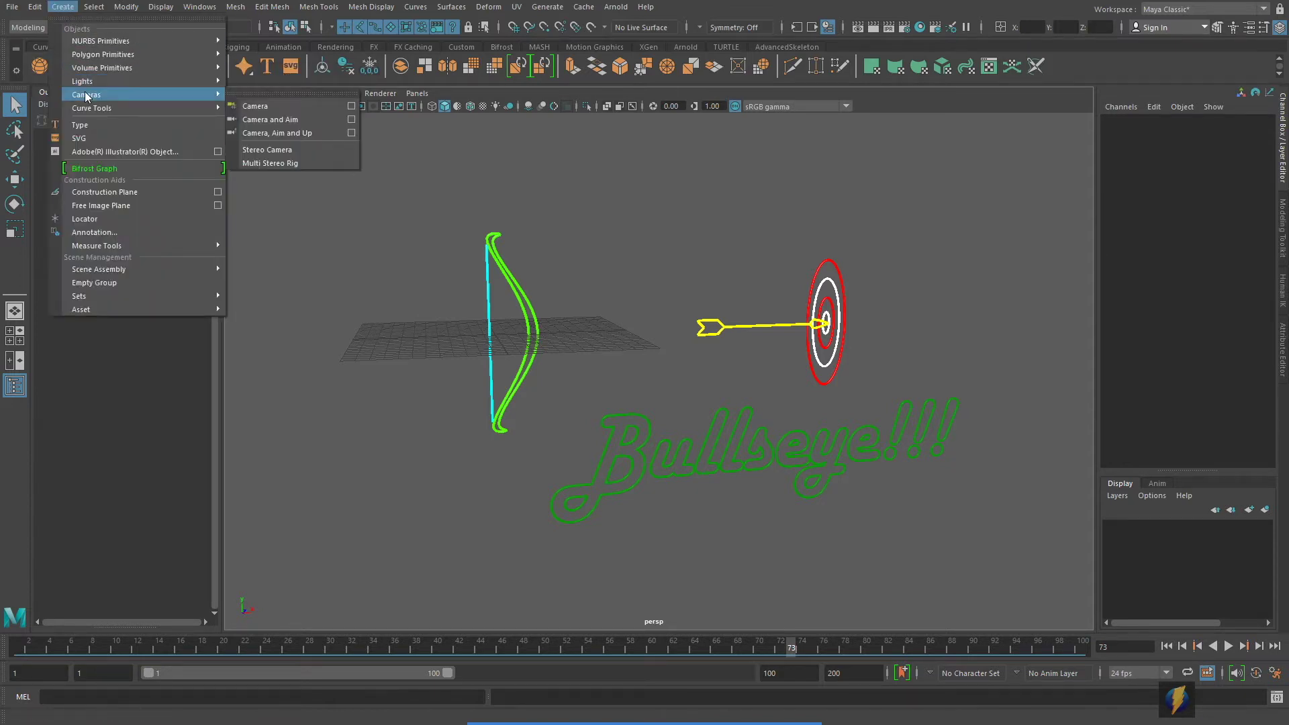
{"action": "left_click", "coordinate": [268, 106]}
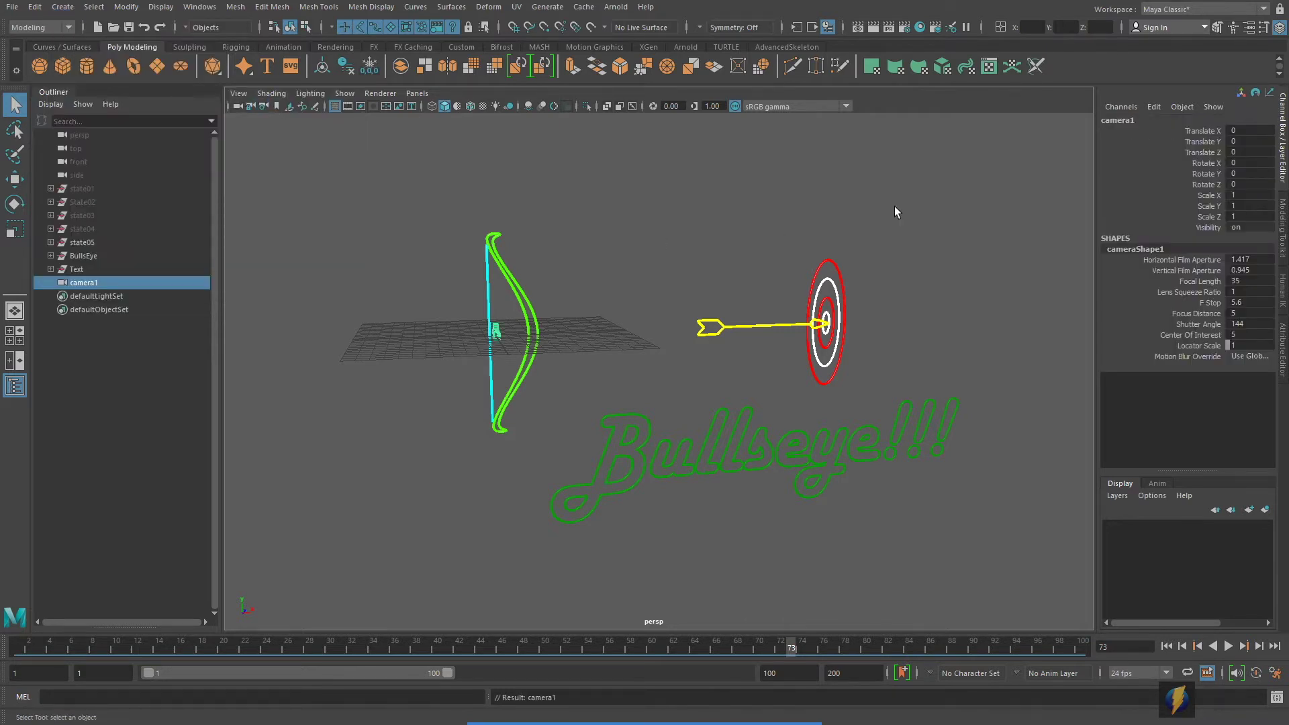
{"action": "double_click", "coordinate": [1118, 122]}
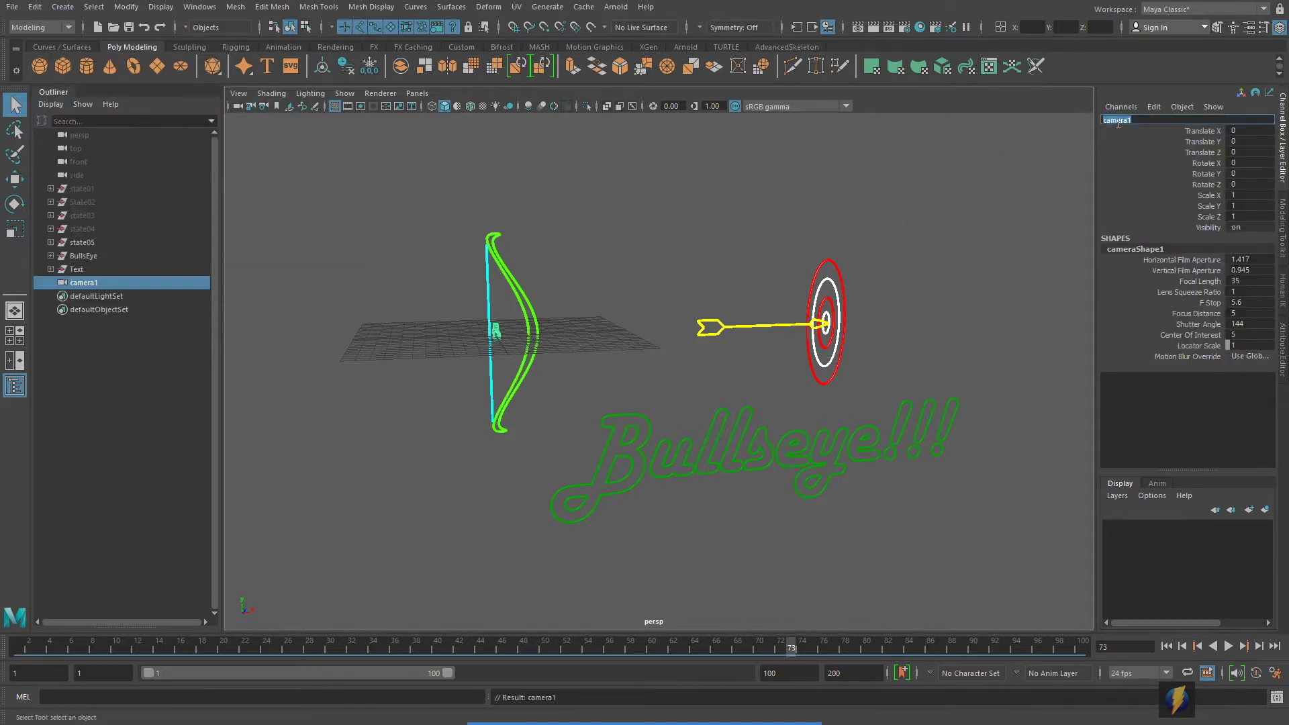
{"action": "type", "text": "Render_ Cam"}
{"action": "key", "text": "Return"}
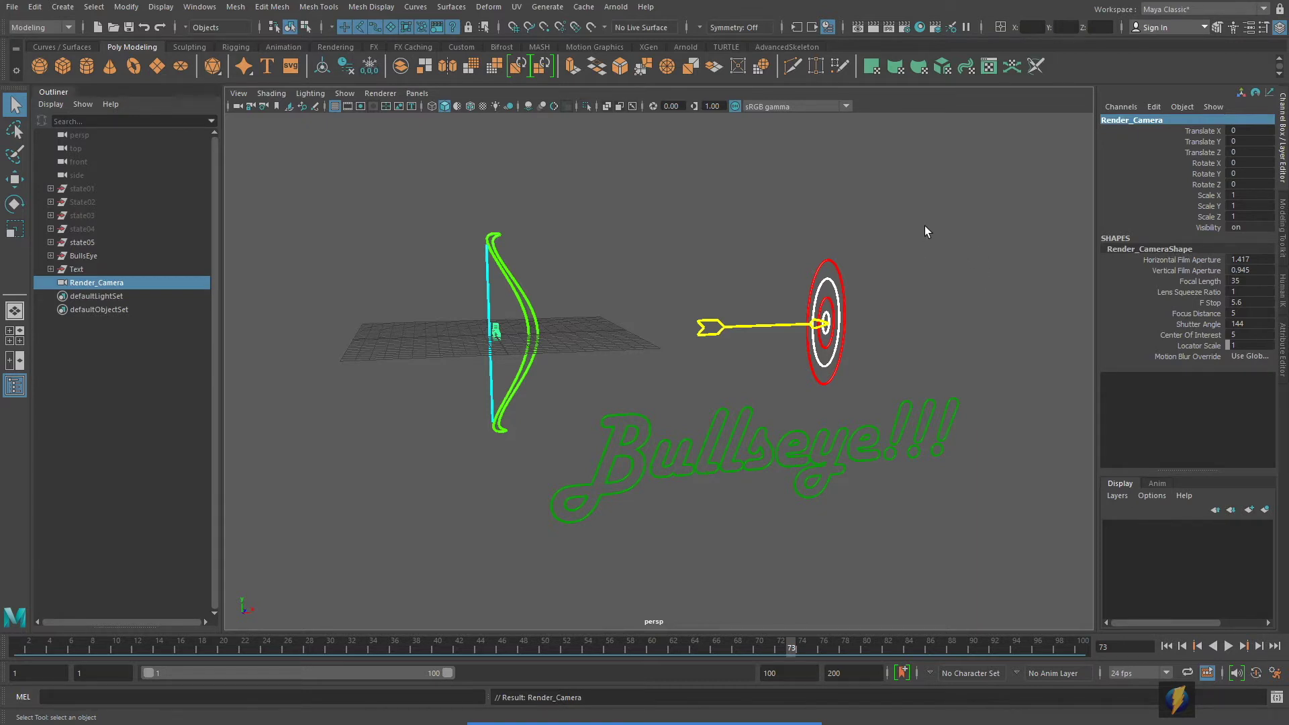
- Show the four-view layout and set the top view's pane to look through Render_Camera
{"action": "key", "text": "space"}
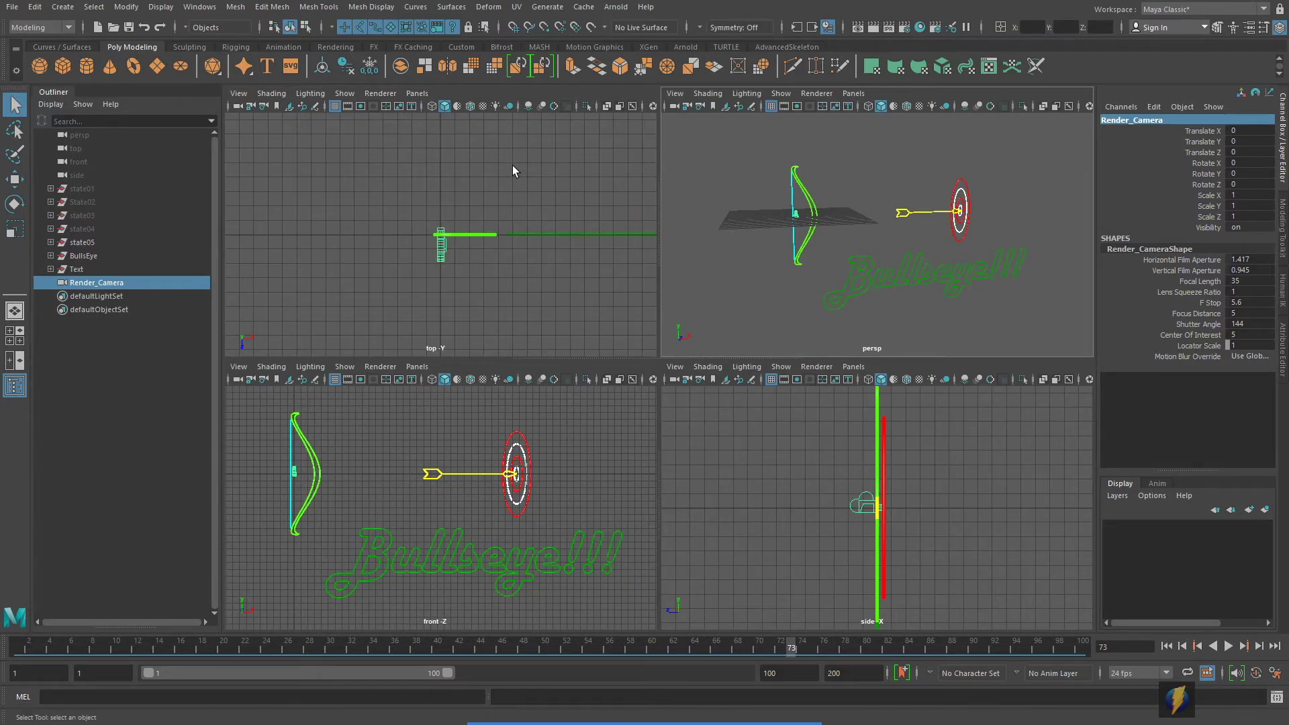
{"action": "middle_click", "coordinate": [466, 170]}
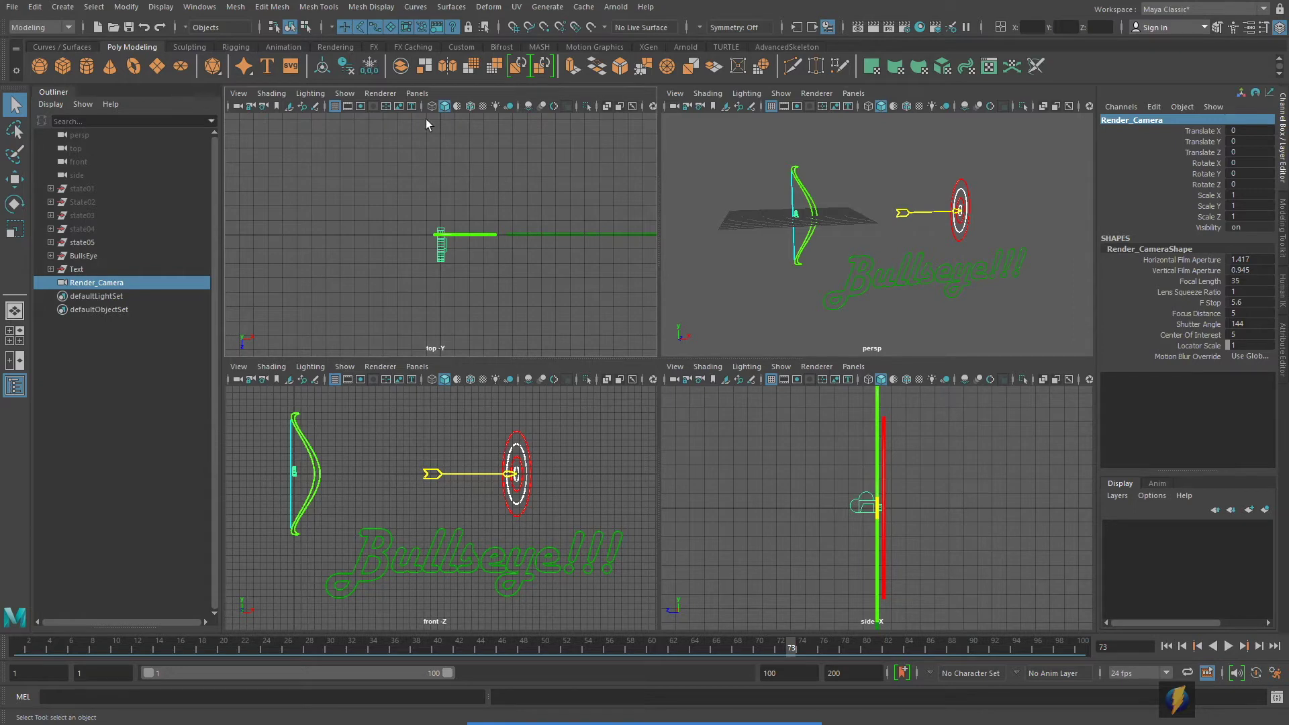
{"action": "left_click", "coordinate": [417, 94]}
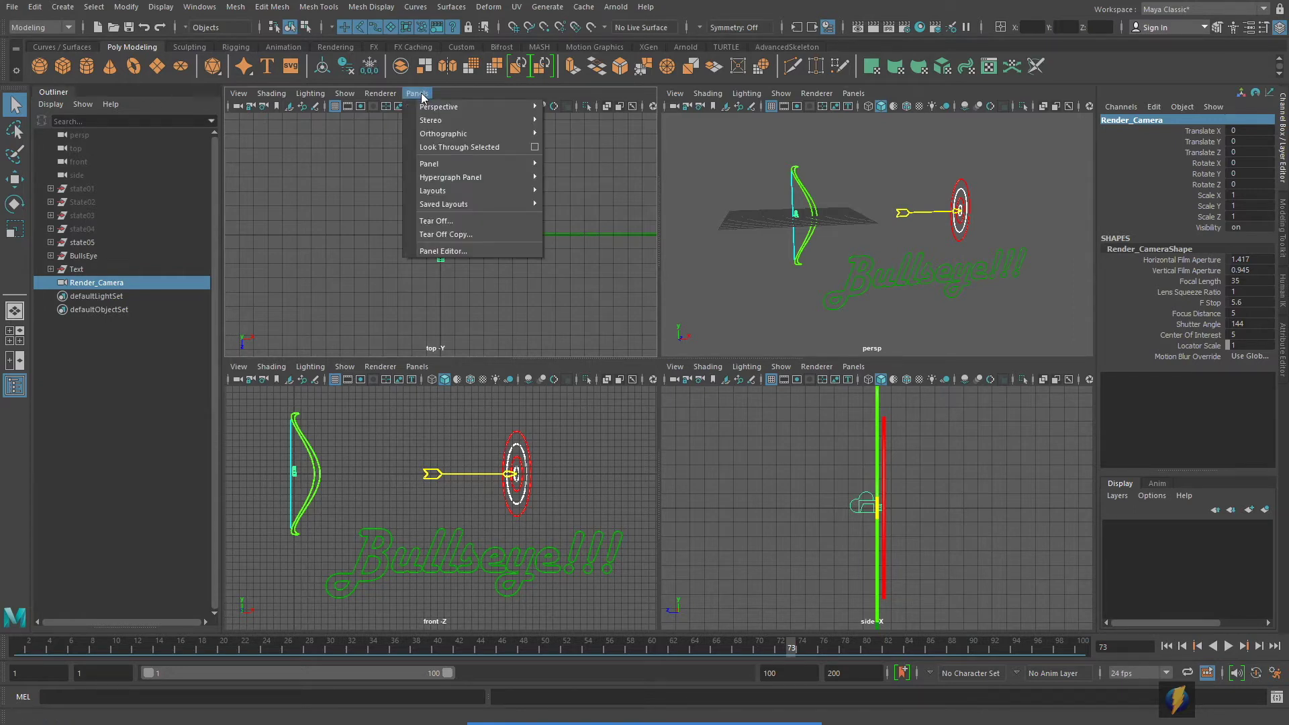
{"action": "mouse_move", "coordinate": [430, 107]}
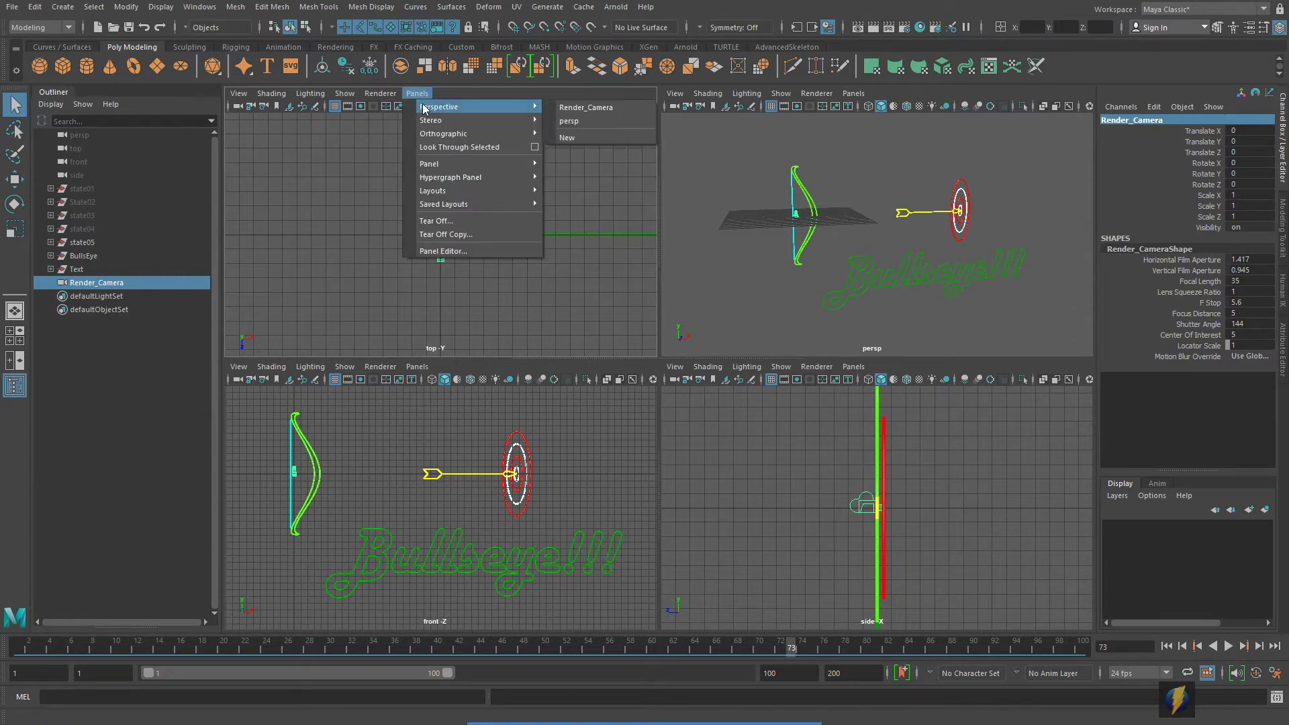
{"action": "left_click", "coordinate": [613, 107]}
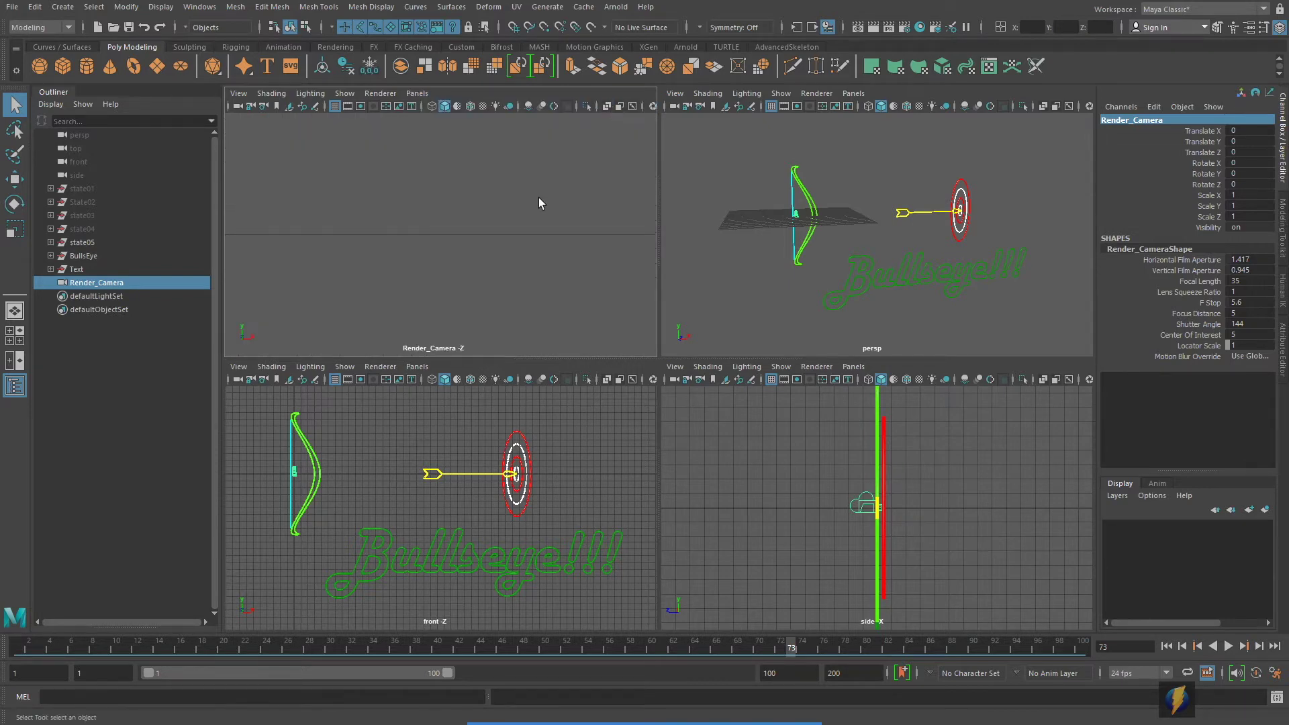
- Frame the bow, target and Bullseye text through Render_Camera in a maximized view, and scrub the animation to frame 5
{"action": "right_click_drag", "start_coordinate": [522, 228], "coordinate": [265, 229], "text": "alt"}
{"action": "left_click_drag", "start_coordinate": [513, 207], "coordinate": [451, 222], "text": "alt"}
{"action": "key", "text": "space"}
{"action": "right_click_drag", "start_coordinate": [784, 359], "coordinate": [739, 334], "text": "alt"}
{"action": "middle_click_drag", "start_coordinate": [741, 333], "coordinate": [739, 334], "text": "alt"}
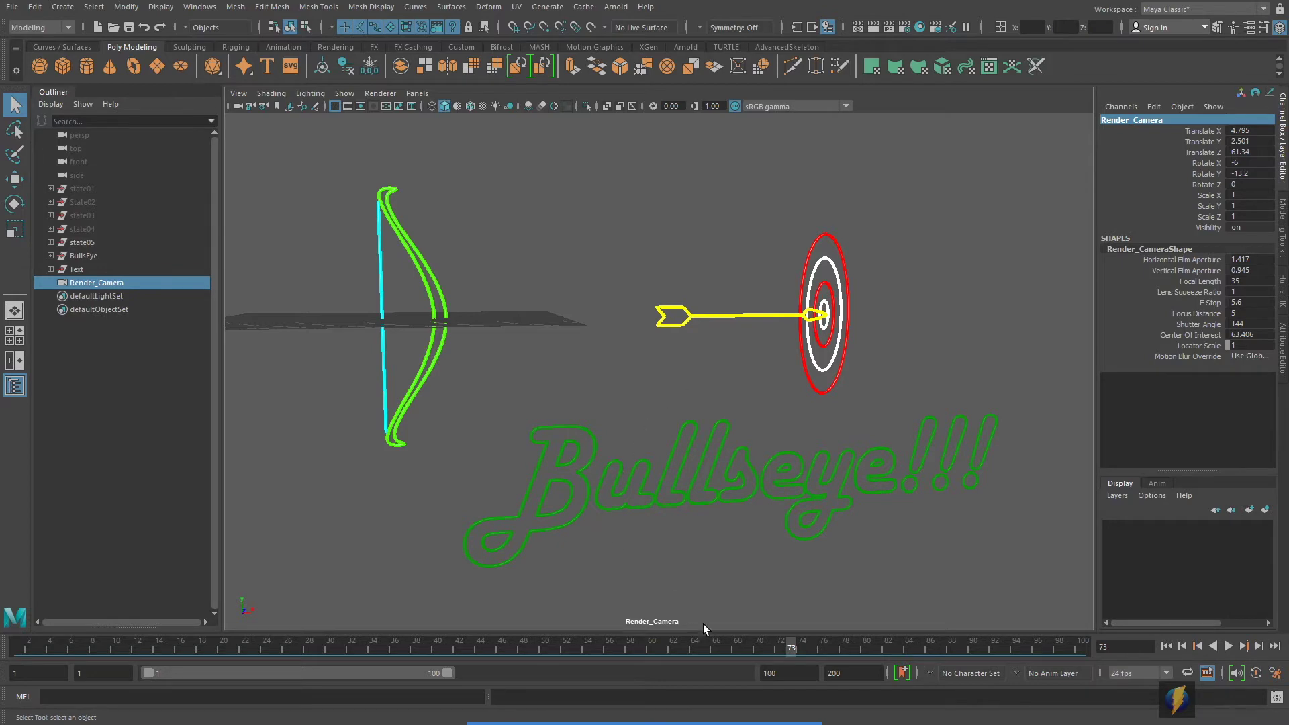
{"action": "left_click_drag", "start_coordinate": [792, 647], "coordinate": [60, 641]}
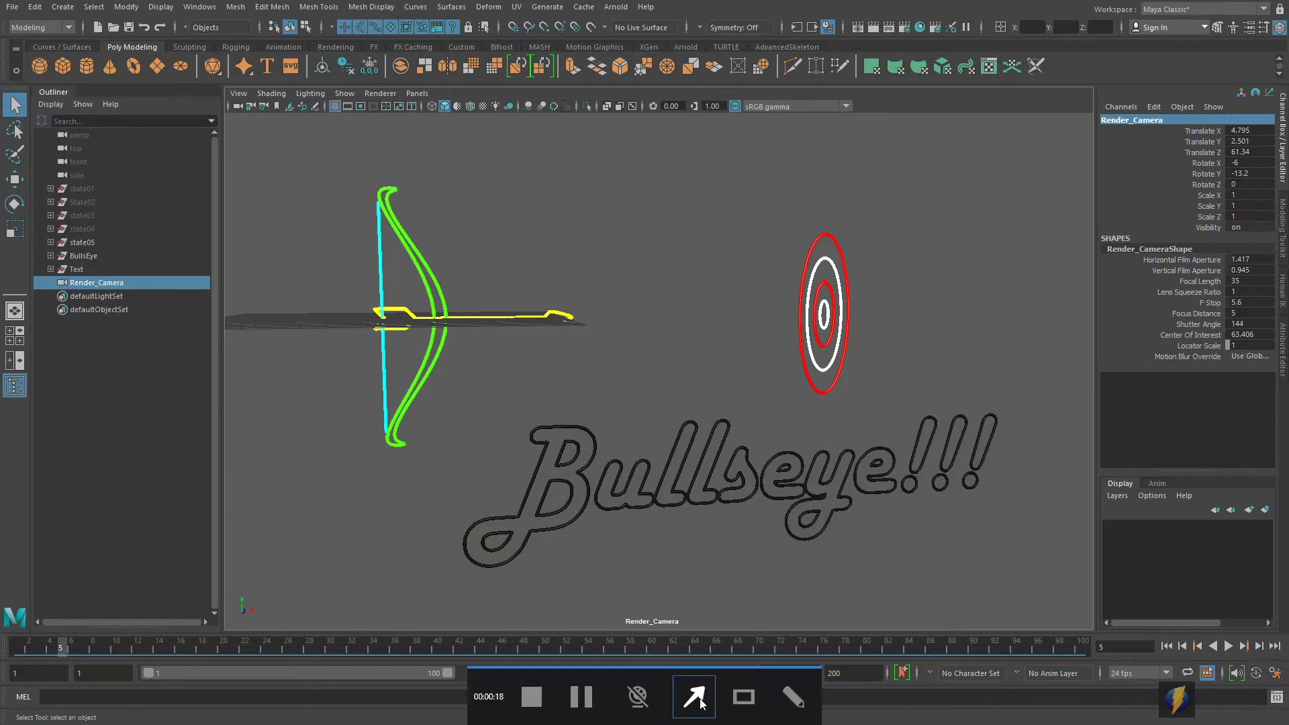
- Return to the four-view layout and adjust the dividers so the two upper panes are slightly taller than the lower ones
{"action": "mouse_move", "coordinate": [699, 281]}
{"action": "left_mouse_down"}
{"action": "mouse_move", "coordinate": [706, 143]}
{"action": "mouse_move", "coordinate": [562, 116]}
{"action": "mouse_move", "coordinate": [315, 116]}
{"action": "mouse_move", "coordinate": [282, 556]}
{"action": "mouse_move", "coordinate": [936, 574]}
{"action": "mouse_move", "coordinate": [996, 287]}
{"action": "left_mouse_up"}
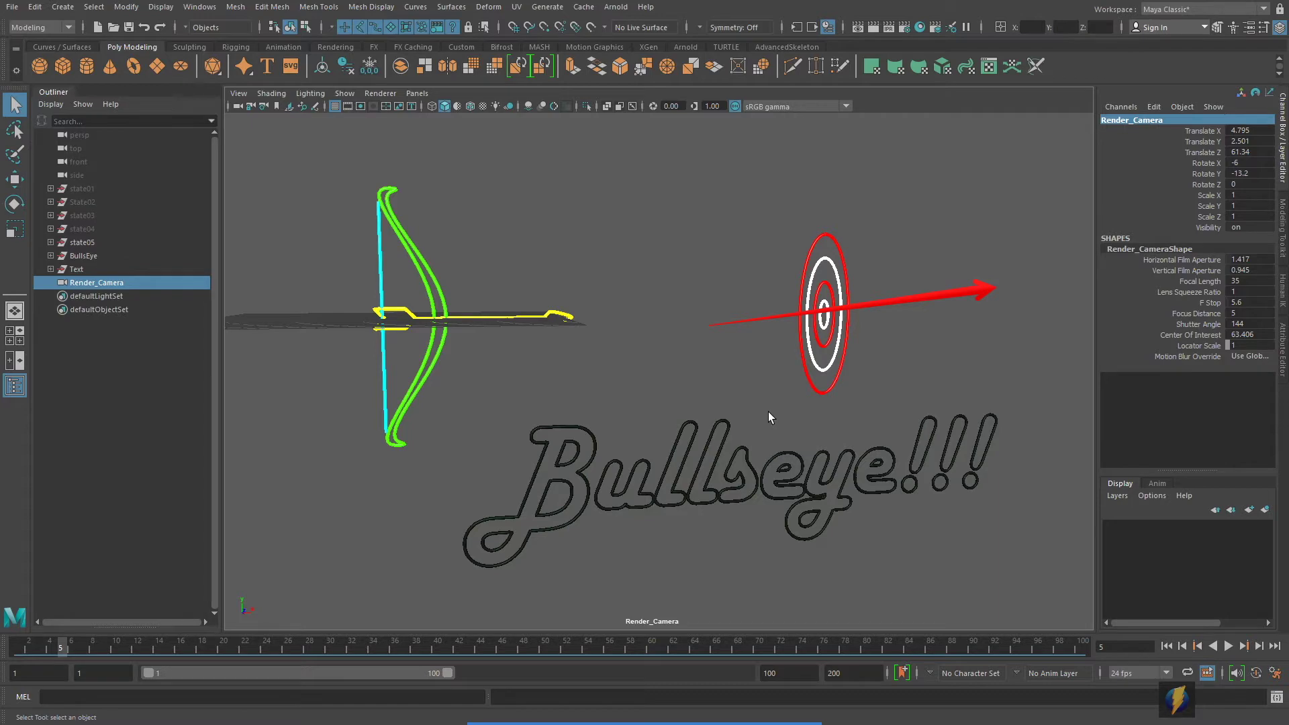
{"action": "key", "text": "space"}
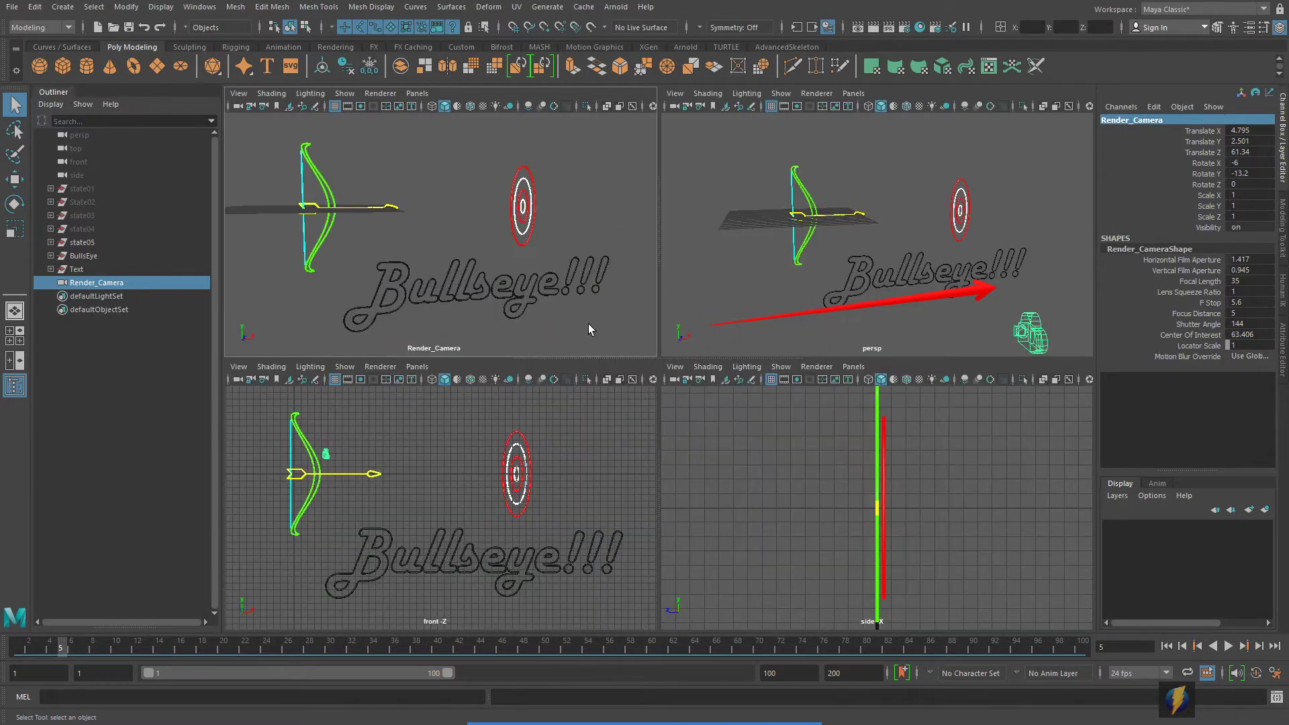
{"action": "mouse_move", "coordinate": [575, 359]}
{"action": "left_mouse_down"}
{"action": "mouse_move", "coordinate": [570, 243]}
{"action": "mouse_move", "coordinate": [564, 518]}
{"action": "left_mouse_up"}
{"action": "left_click_drag", "start_coordinate": [659, 426], "coordinate": [584, 409]}
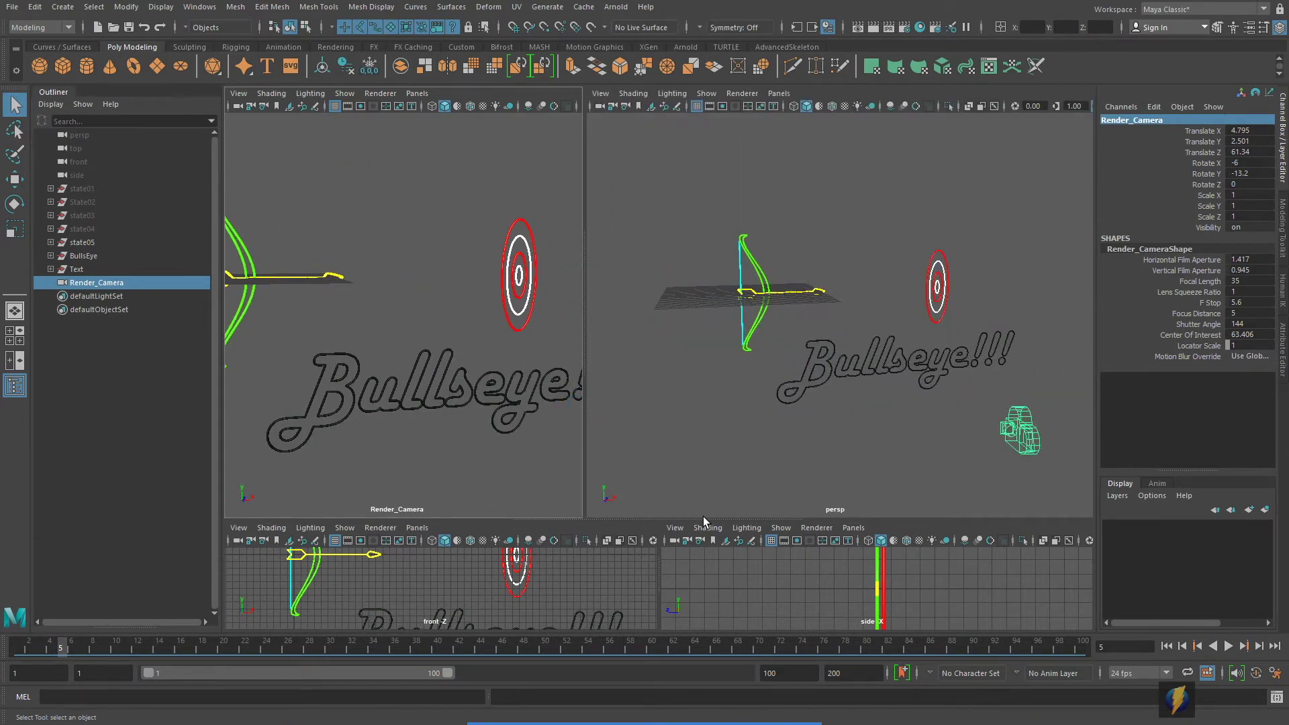
{"action": "left_click_drag", "start_coordinate": [704, 519], "coordinate": [702, 393]}
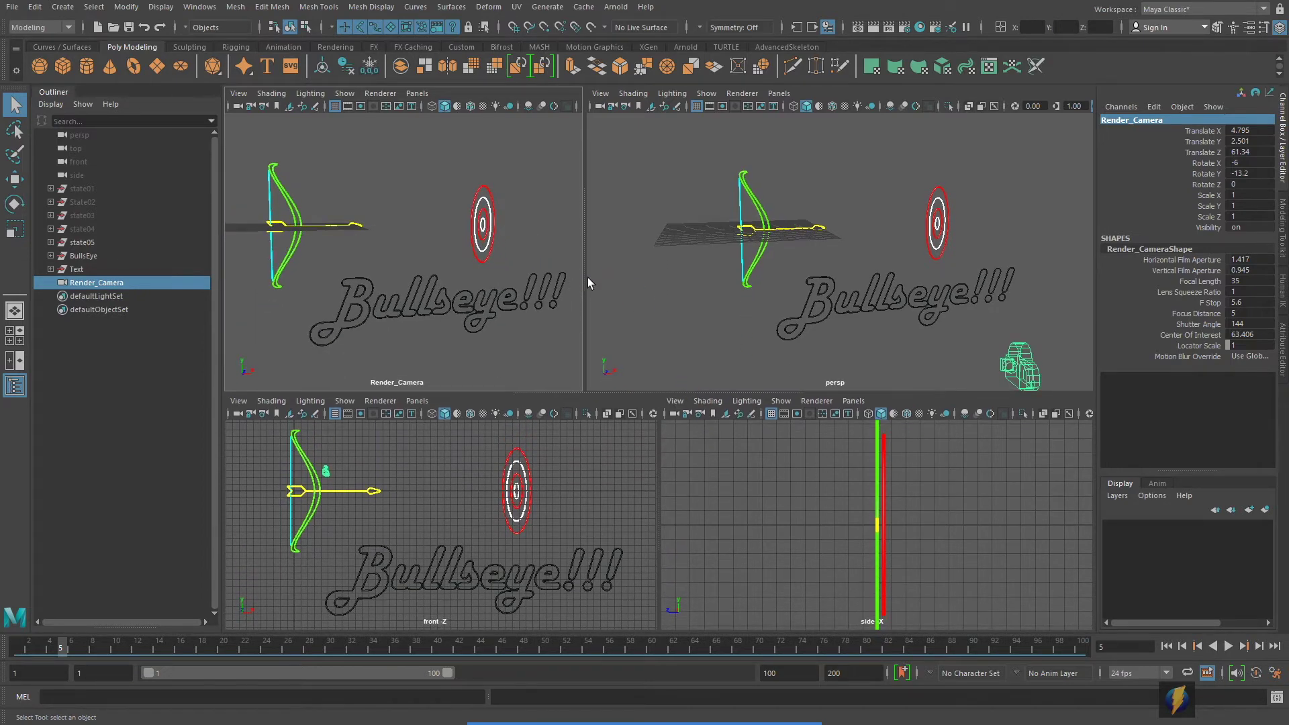
{"action": "left_click_drag", "start_coordinate": [583, 277], "coordinate": [662, 291]}
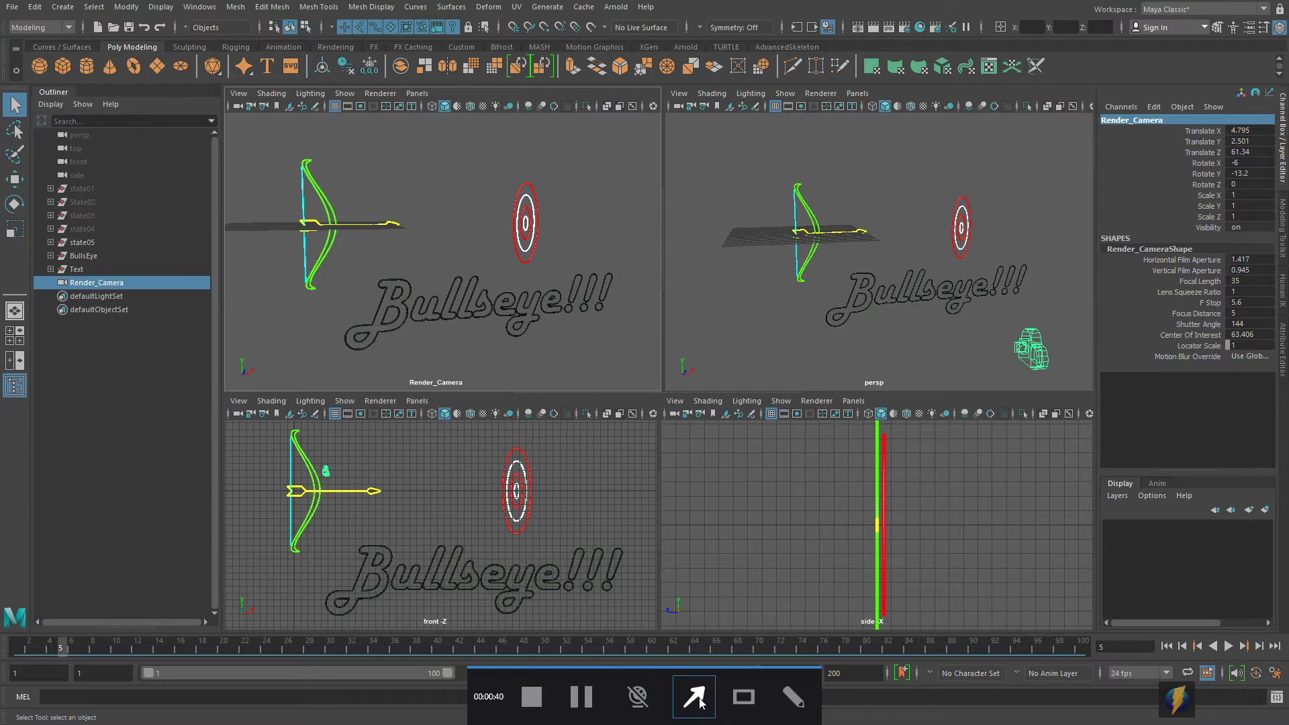
- Turn on the resolution gate in the Render_Camera view and maximize that view
{"action": "mouse_move", "coordinate": [422, 344]}
{"action": "left_mouse_down"}
{"action": "mouse_move", "coordinate": [377, 264]}
{"action": "mouse_move", "coordinate": [361, 116]}
{"action": "left_mouse_up"}
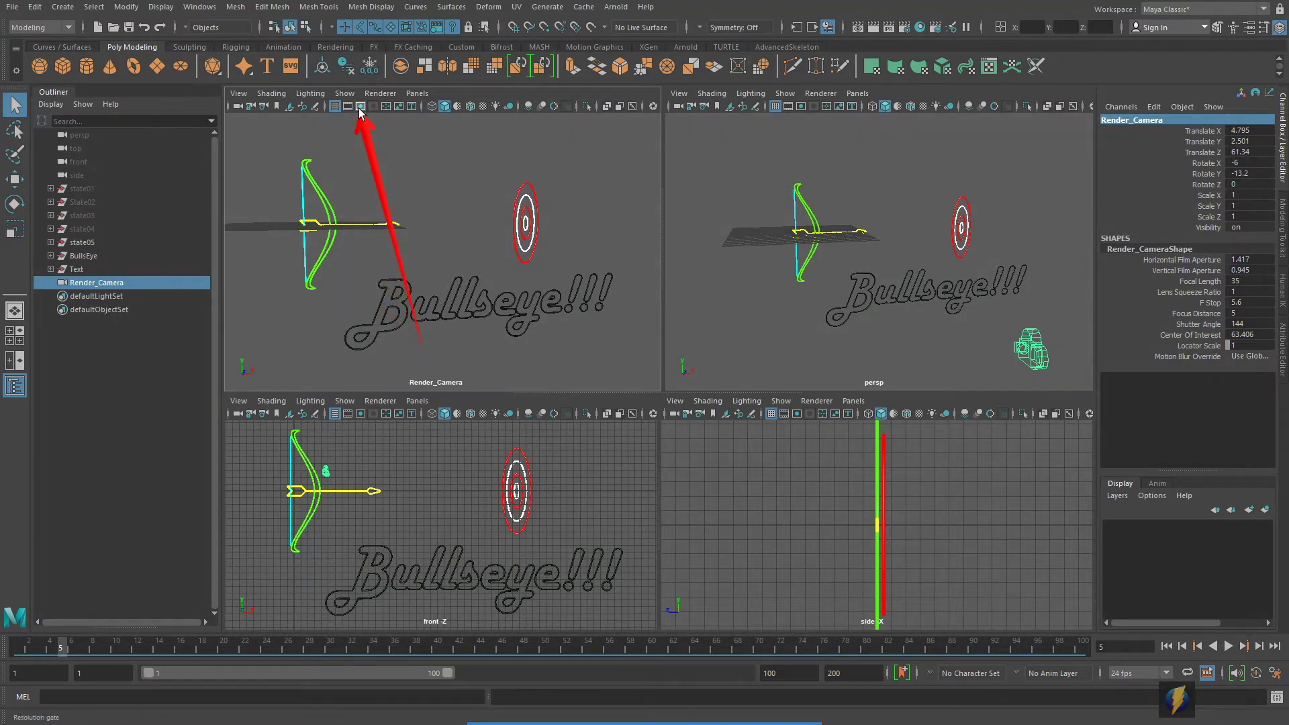
{"action": "left_click", "coordinate": [360, 106]}
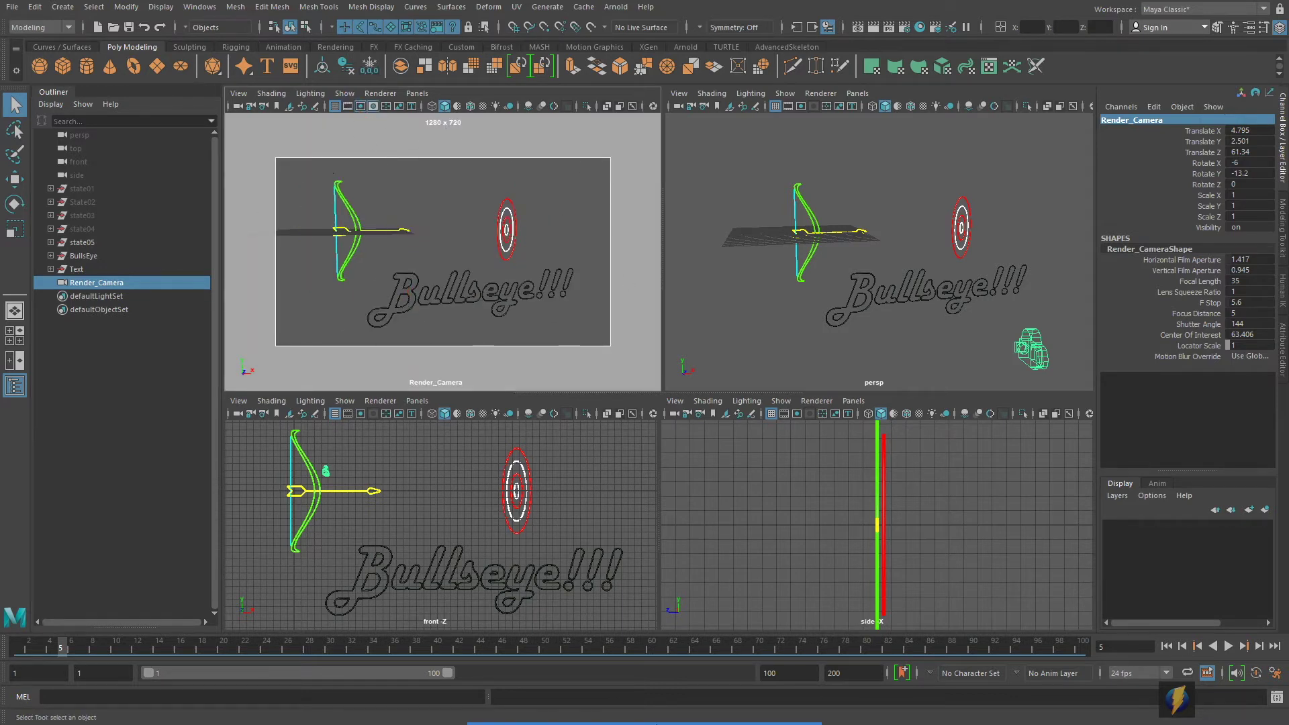
{"action": "left_click", "coordinate": [695, 702]}
{"action": "mouse_move", "coordinate": [494, 256]}
{"action": "left_mouse_down"}
{"action": "mouse_move", "coordinate": [436, 131]}
{"action": "mouse_move", "coordinate": [456, 134]}
{"action": "mouse_move", "coordinate": [446, 178]}
{"action": "mouse_move", "coordinate": [294, 158]}
{"action": "mouse_move", "coordinate": [276, 345]}
{"action": "mouse_move", "coordinate": [601, 340]}
{"action": "mouse_move", "coordinate": [604, 180]}
{"action": "left_mouse_up"}
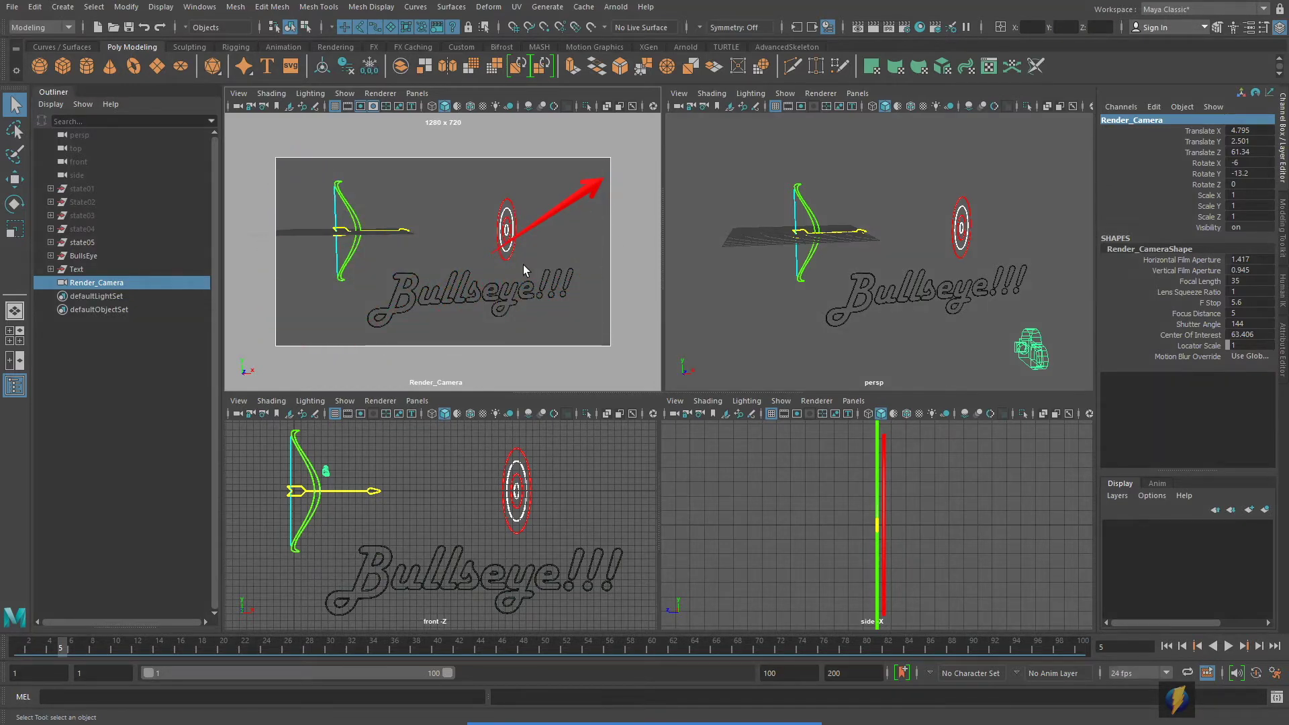
{"action": "key", "text": "space"}
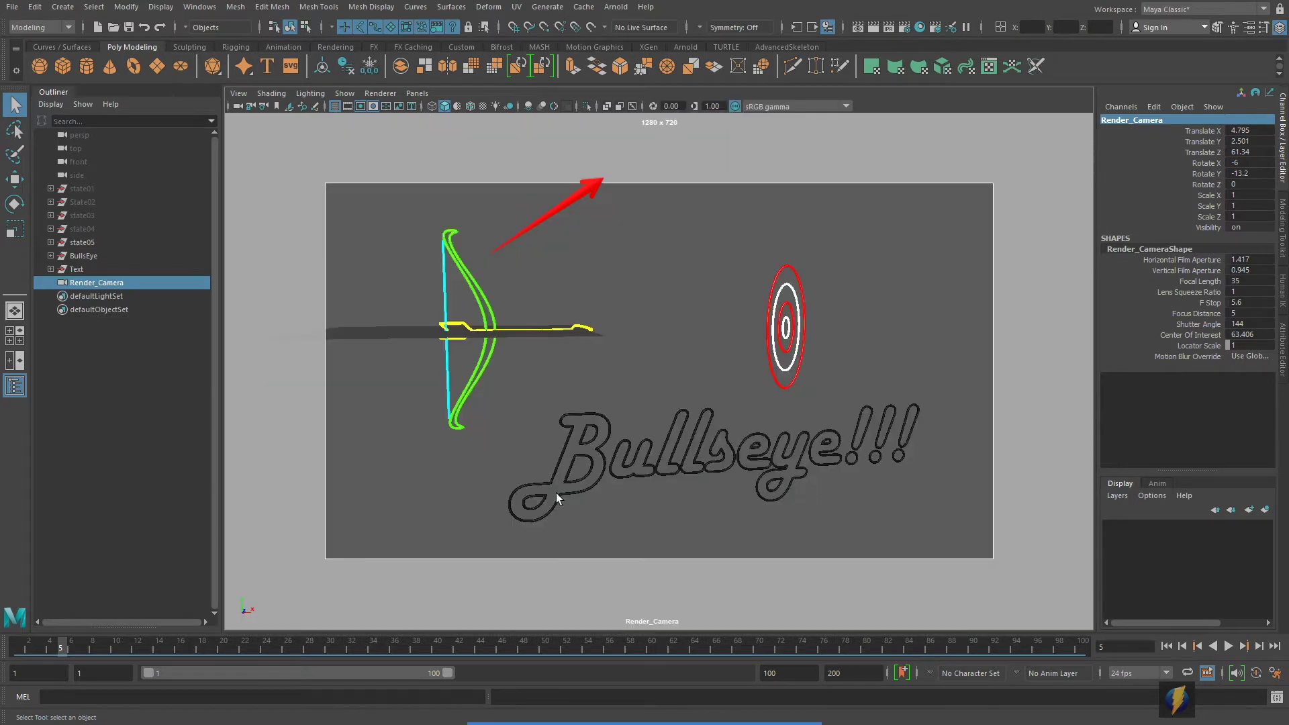
- Scrub to frames 14 and 27 and adjust Render_Camera's distance and framing so the drawn bow fits inside the resolution gate
{"action": "mouse_move", "coordinate": [61, 646]}
{"action": "left_mouse_down"}
{"action": "mouse_move", "coordinate": [33, 646]}
{"action": "mouse_move", "coordinate": [156, 647]}
{"action": "left_mouse_up"}
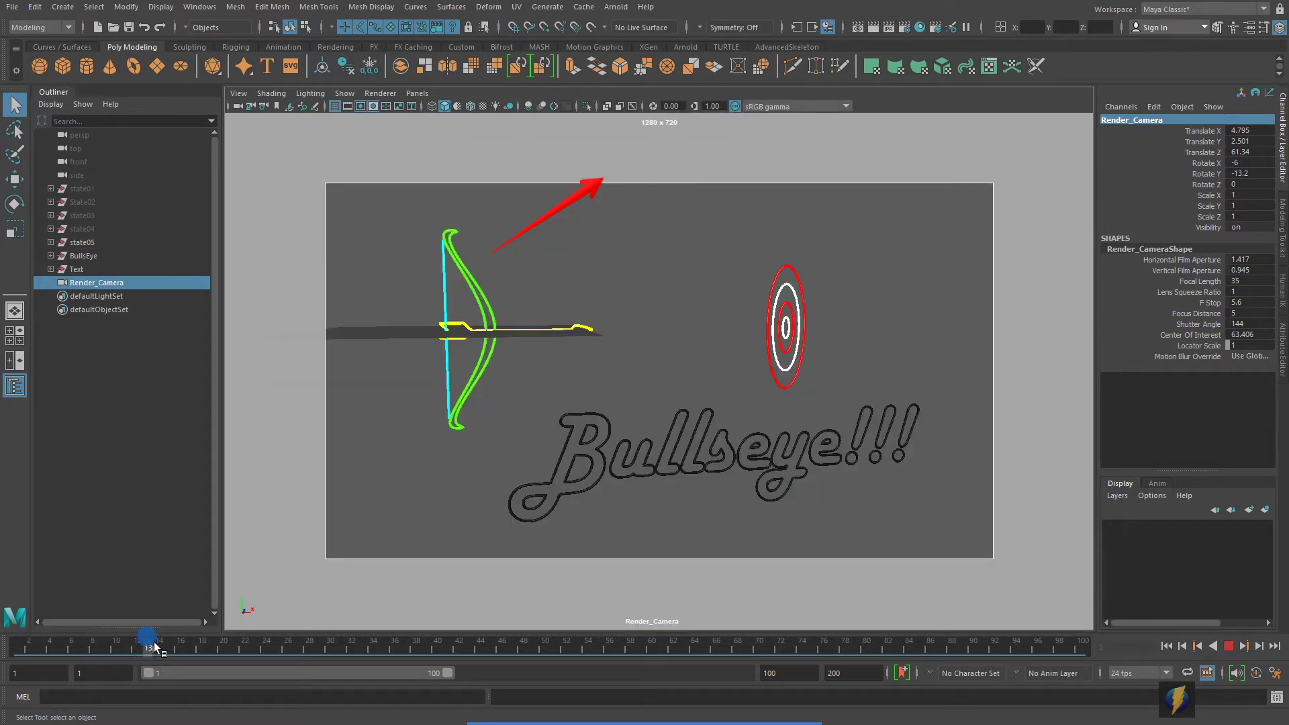
{"action": "mouse_move", "coordinate": [568, 370]}
{"action": "right_mouse_down", "text": "alt"}
{"action": "mouse_move", "coordinate": [578, 382]}
{"action": "mouse_move", "coordinate": [678, 372]}
{"action": "mouse_move", "coordinate": [599, 378]}
{"action": "right_mouse_up", "text": "alt"}
{"action": "middle_click_drag", "start_coordinate": [671, 368], "coordinate": [655, 364], "text": "alt"}
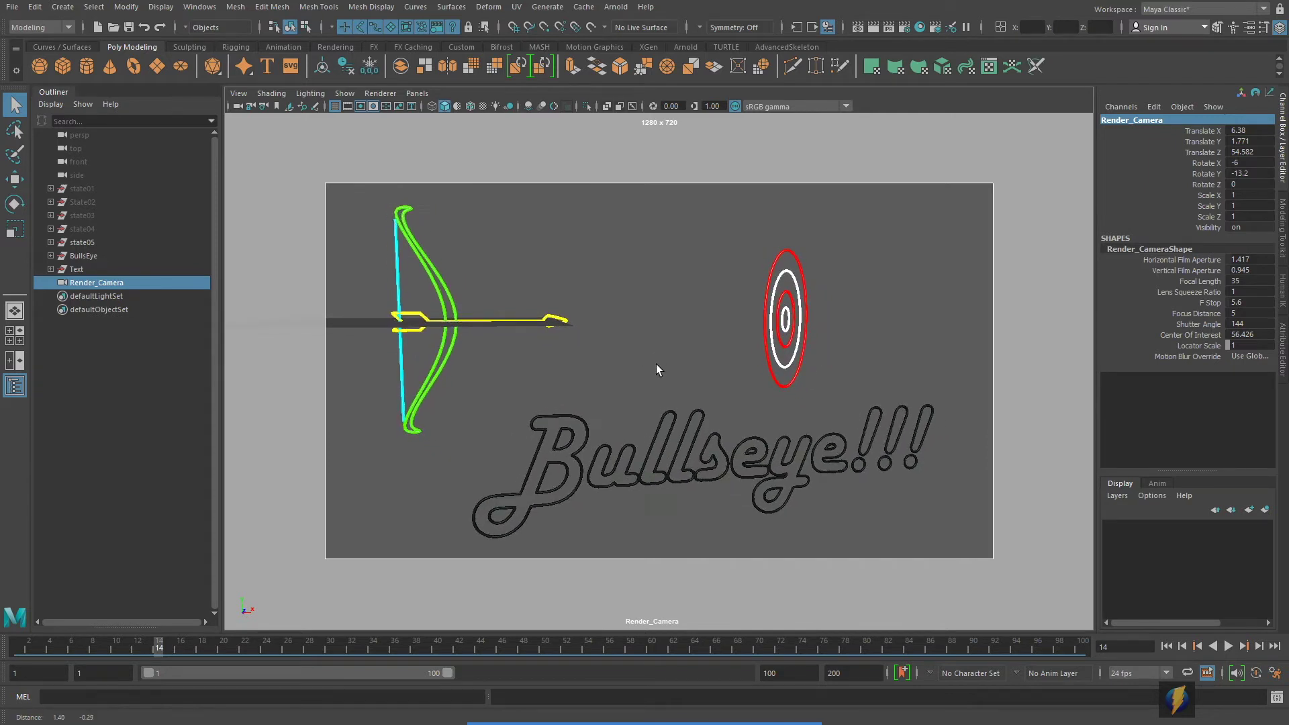
{"action": "left_click_drag", "start_coordinate": [155, 647], "coordinate": [301, 642]}
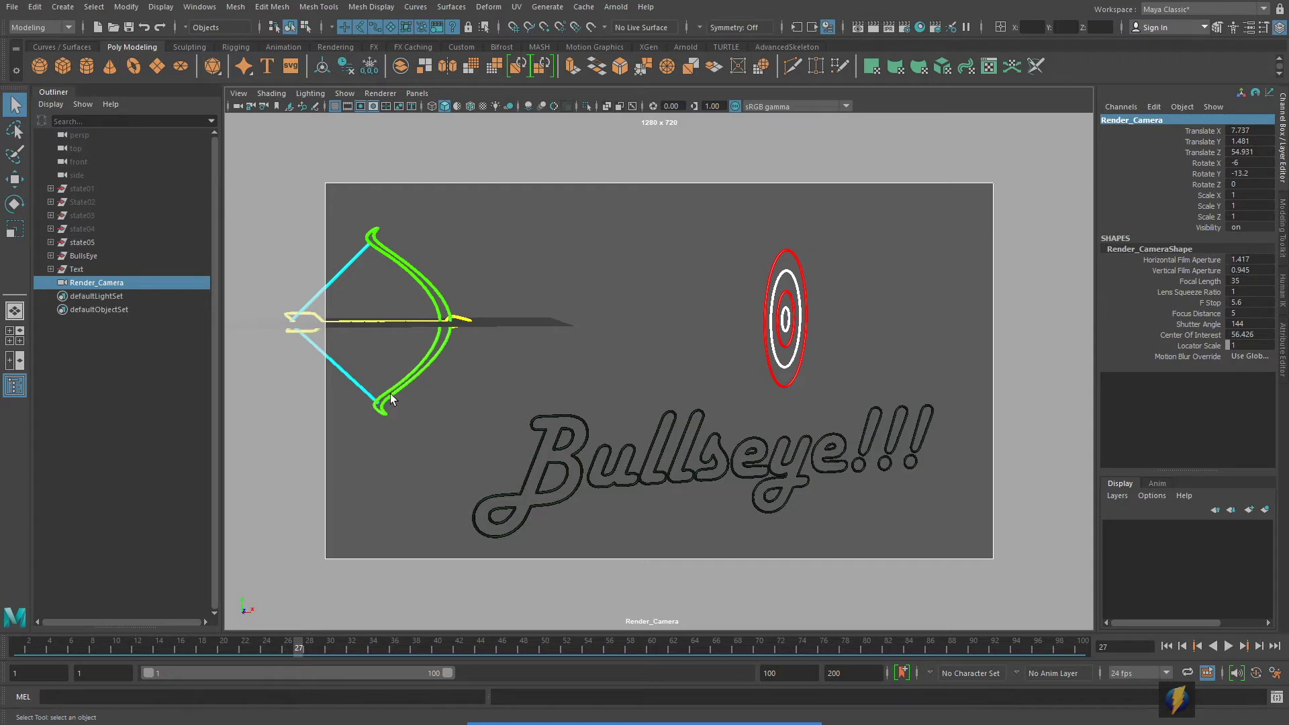
{"action": "right_click_drag", "start_coordinate": [842, 386], "coordinate": [780, 383], "text": "alt"}
{"action": "middle_click_drag", "start_coordinate": [726, 380], "coordinate": [736, 371], "text": "alt"}
- Check the camera framing across the whole animation, return to frame 1 and restore the four-view layout
{"action": "left_click_drag", "start_coordinate": [316, 646], "coordinate": [887, 647]}
{"action": "left_click_drag", "start_coordinate": [1081, 650], "coordinate": [1, 665]}
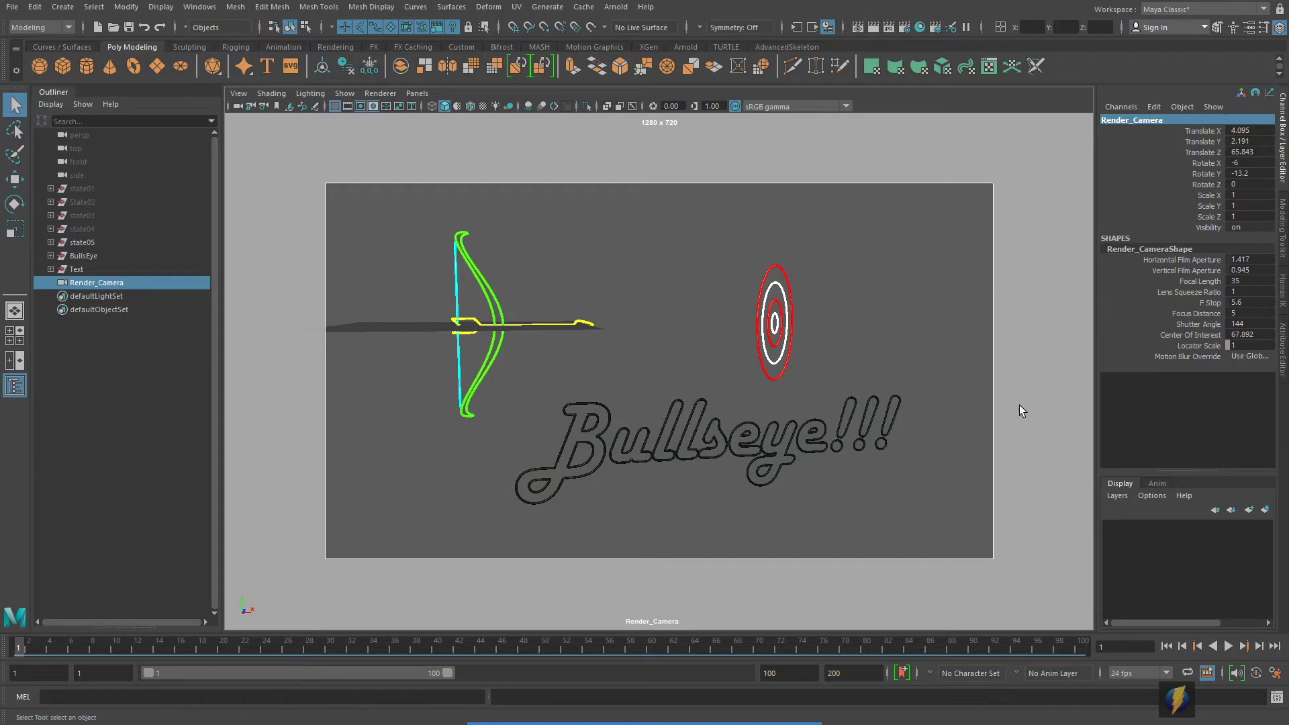
{"action": "key", "text": "space"}
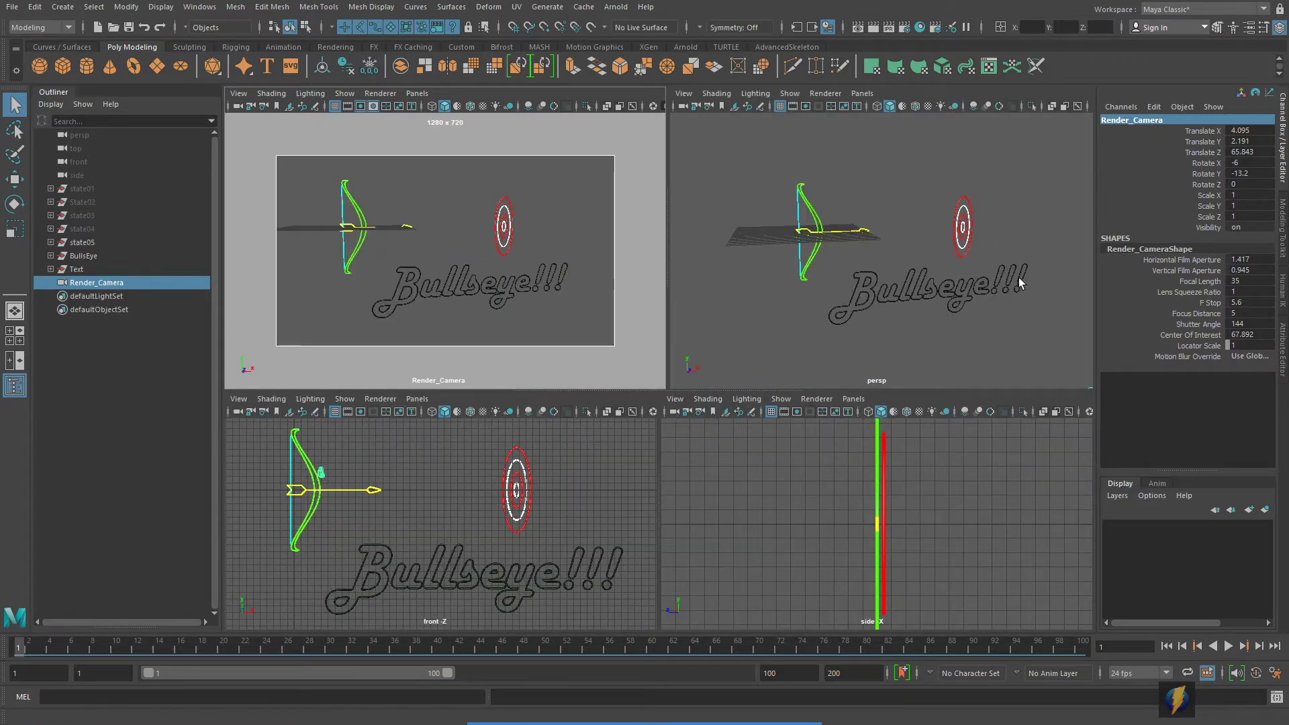
- Examine the scene and Render_Camera's placement from several angles in the perspective view
{"action": "left_click_drag", "start_coordinate": [1042, 274], "coordinate": [927, 240], "text": "alt"}
{"action": "right_click_drag", "start_coordinate": [947, 235], "coordinate": [965, 239], "text": "alt"}
{"action": "middle_click_drag", "start_coordinate": [965, 238], "coordinate": [955, 245], "text": "alt"}
{"action": "mouse_move", "coordinate": [956, 244]}
{"action": "left_mouse_down", "text": "alt"}
{"action": "mouse_move", "coordinate": [880, 247]}
{"action": "mouse_move", "coordinate": [938, 248]}
{"action": "left_mouse_up", "text": "alt"}
{"action": "mouse_move", "coordinate": [939, 248]}
{"action": "right_mouse_down", "text": "alt"}
{"action": "mouse_move", "coordinate": [677, 232]}
{"action": "mouse_move", "coordinate": [933, 241]}
{"action": "right_mouse_up", "text": "alt"}
{"action": "left_click_drag", "start_coordinate": [933, 240], "coordinate": [779, 255], "text": "alt"}
{"action": "left_click_drag", "start_coordinate": [979, 262], "coordinate": [852, 276], "text": "alt"}
{"action": "left_click_drag", "start_coordinate": [940, 270], "coordinate": [818, 261], "text": "alt"}
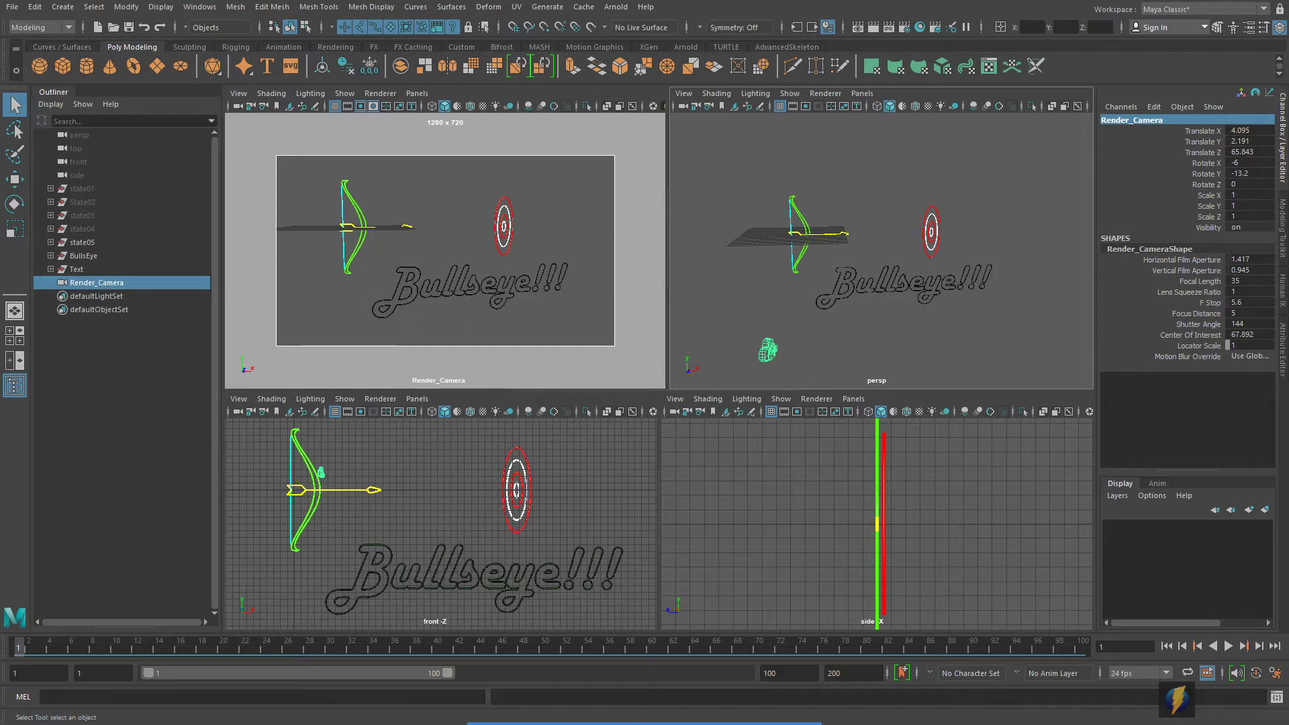
- Bookmark the current framing of Render_Camera and maximize its view
{"action": "left_click", "coordinate": [691, 705]}
{"action": "left_click_drag", "start_coordinate": [400, 304], "coordinate": [279, 114]}
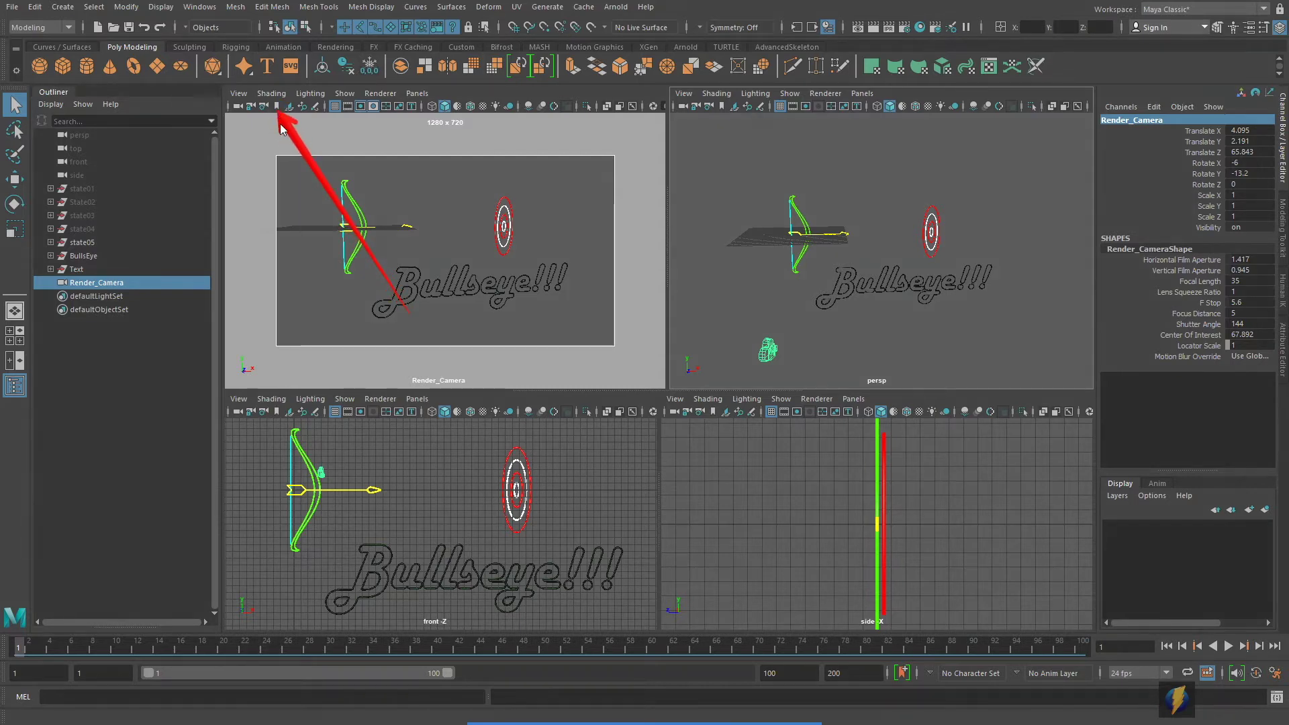
{"action": "left_click", "coordinate": [279, 109]}
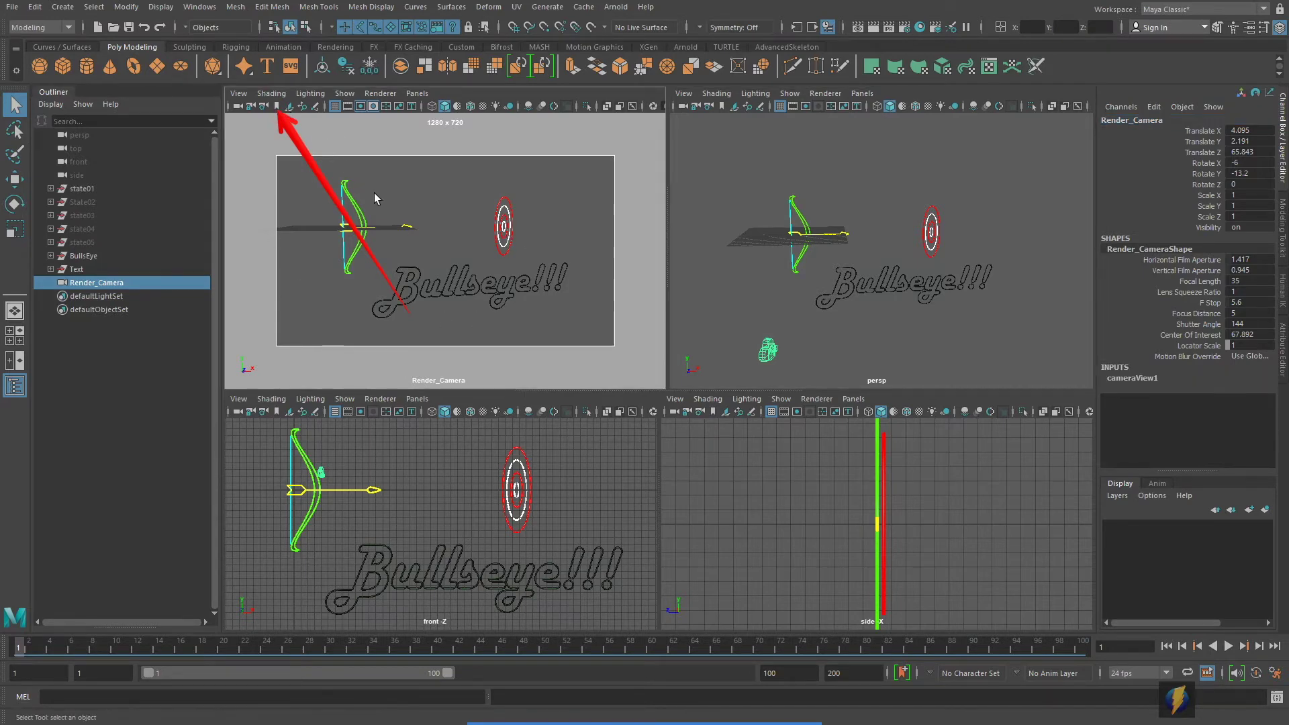
{"action": "key", "text": "space"}
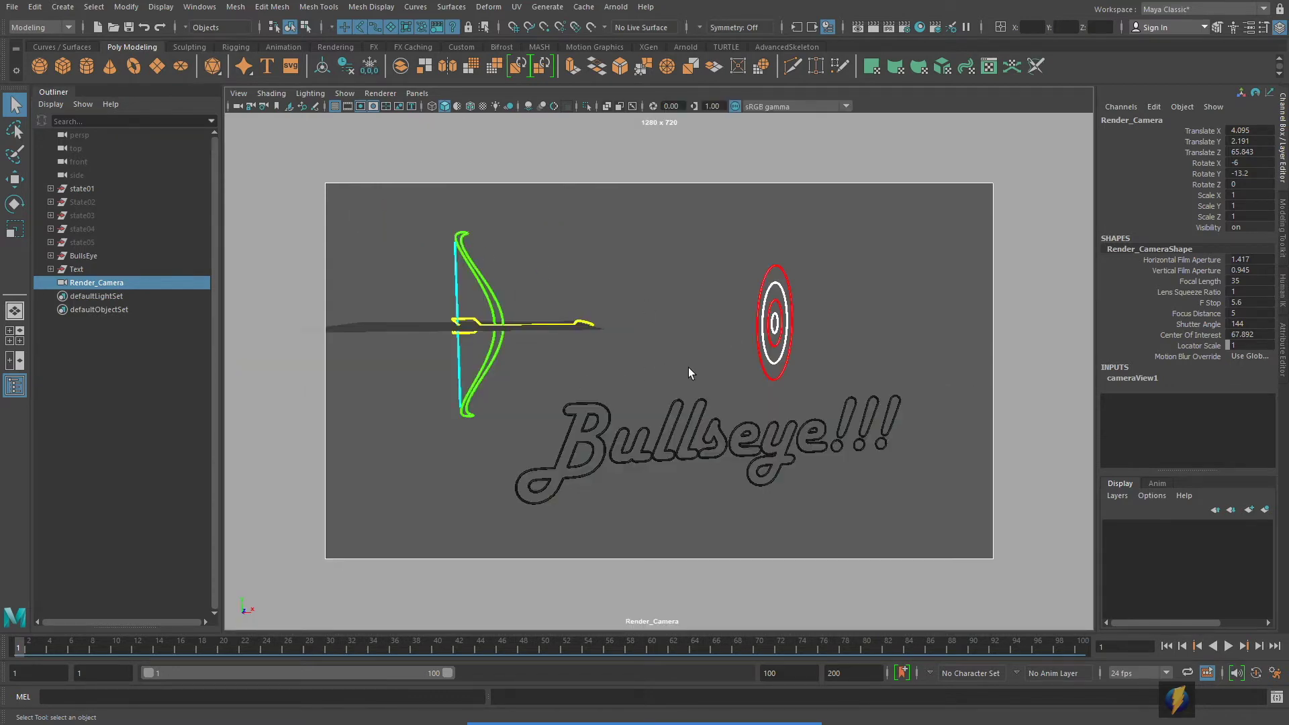
- Dolly and tumble Render_Camera far away from its framing and restore it with the cameraView1 bookmark
{"action": "right_click_drag", "start_coordinate": [781, 377], "coordinate": [518, 360], "text": "alt"}
{"action": "left_click_drag", "start_coordinate": [518, 360], "coordinate": [720, 396], "text": "alt"}
{"action": "left_click_drag", "start_coordinate": [801, 428], "coordinate": [646, 417], "text": "alt"}
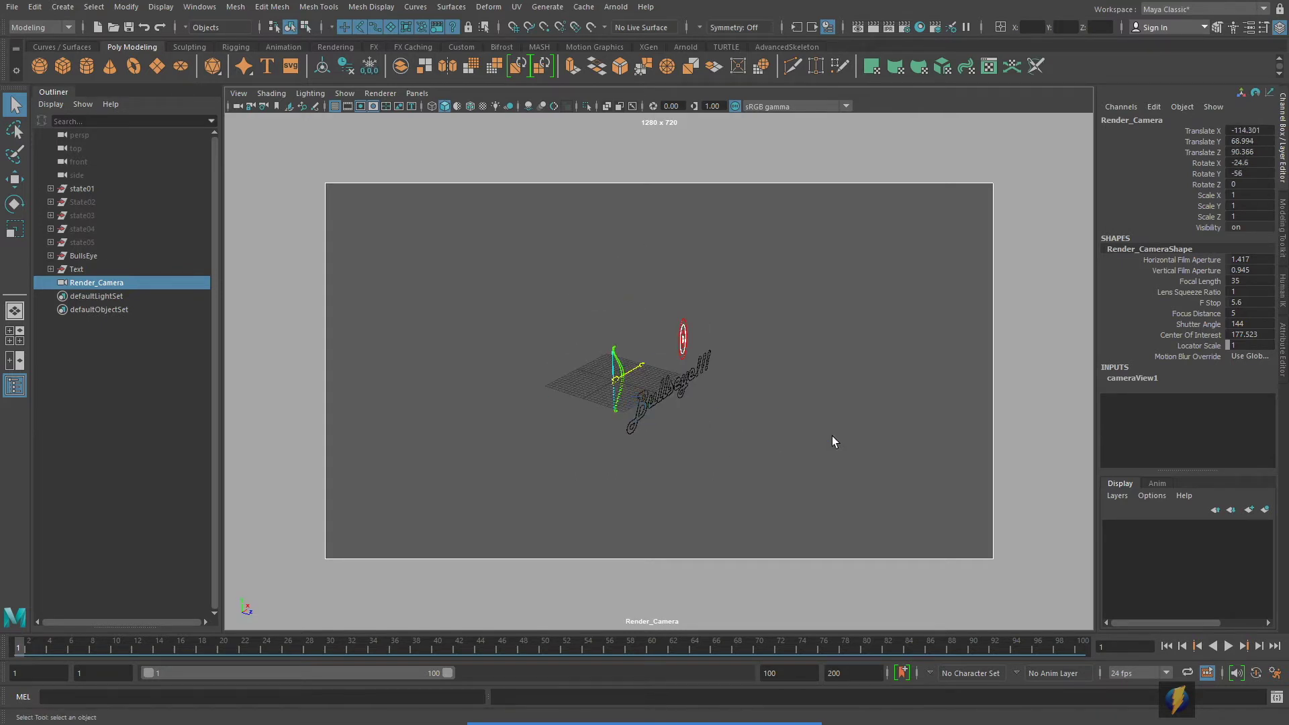
{"action": "left_click", "coordinate": [239, 94]}
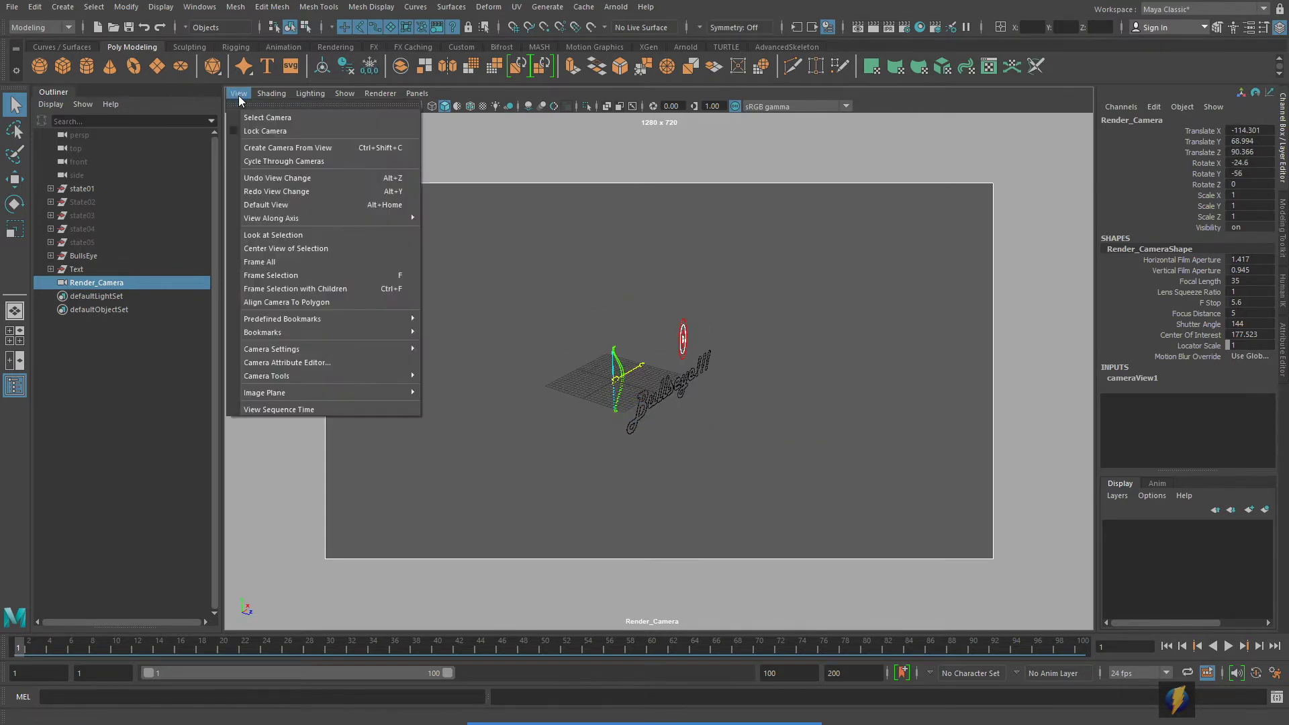
{"action": "mouse_move", "coordinate": [265, 333]}
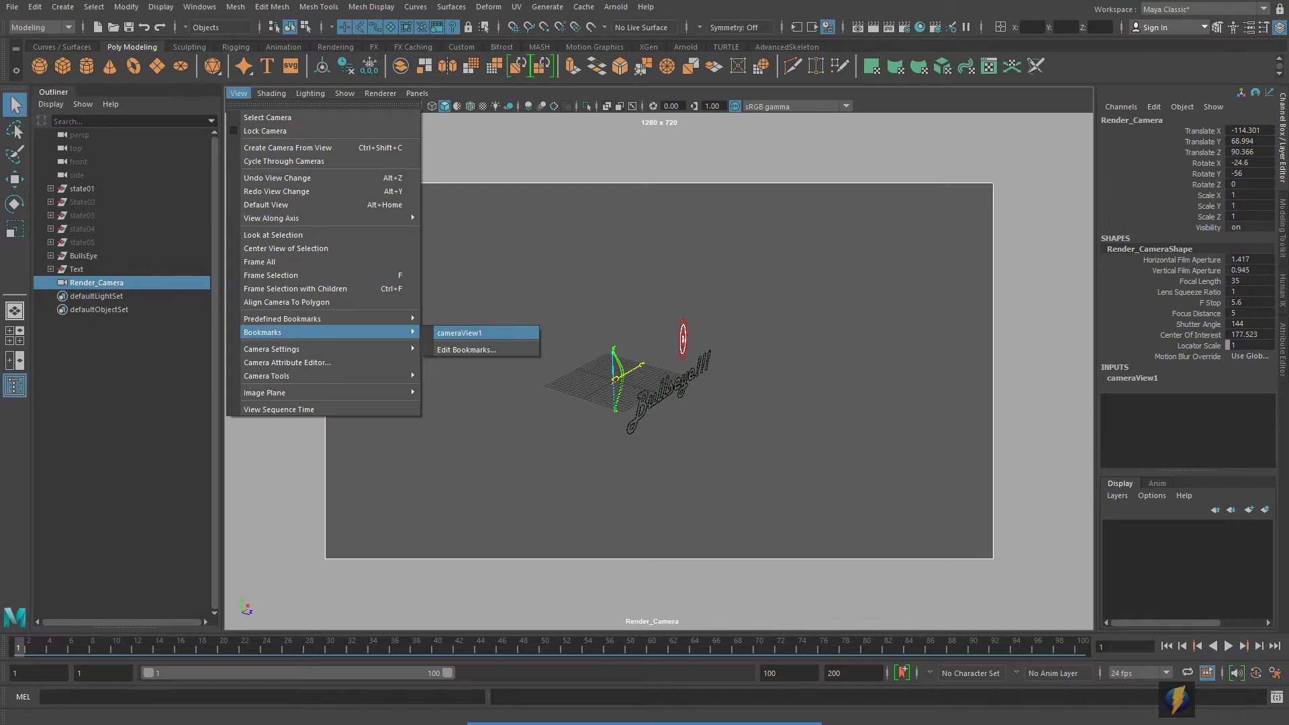
{"action": "left_click", "coordinate": [501, 333]}
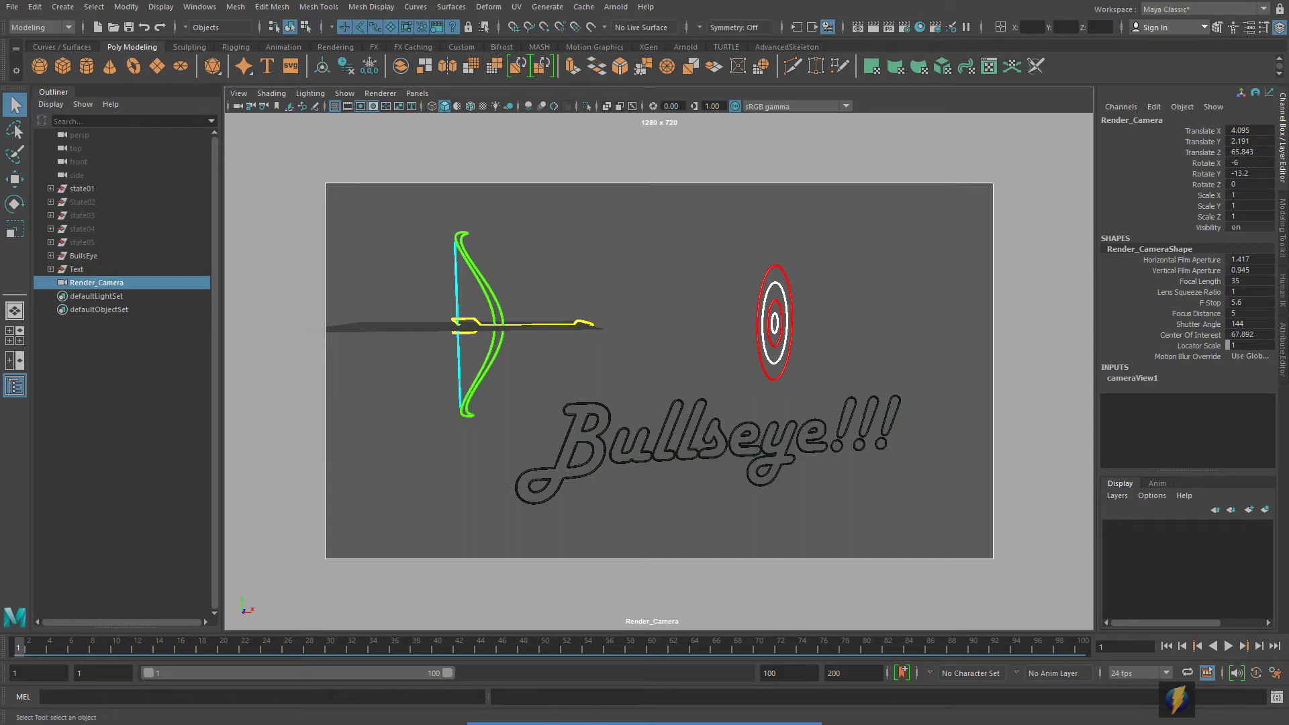
- Reframe Render_Camera closer and from the opposite side of the bow and target, and bookmark this second view
{"action": "mouse_move", "coordinate": [763, 375]}
{"action": "left_mouse_down", "text": "alt"}
{"action": "mouse_move", "coordinate": [676, 374]}
{"action": "mouse_move", "coordinate": [748, 385]}
{"action": "left_mouse_up", "text": "alt"}
{"action": "middle_click_drag", "start_coordinate": [748, 385], "coordinate": [708, 377], "text": "alt"}
{"action": "right_click_drag", "start_coordinate": [622, 401], "coordinate": [652, 403], "text": "alt"}
{"action": "left_click_drag", "start_coordinate": [619, 416], "coordinate": [625, 414], "text": "alt"}
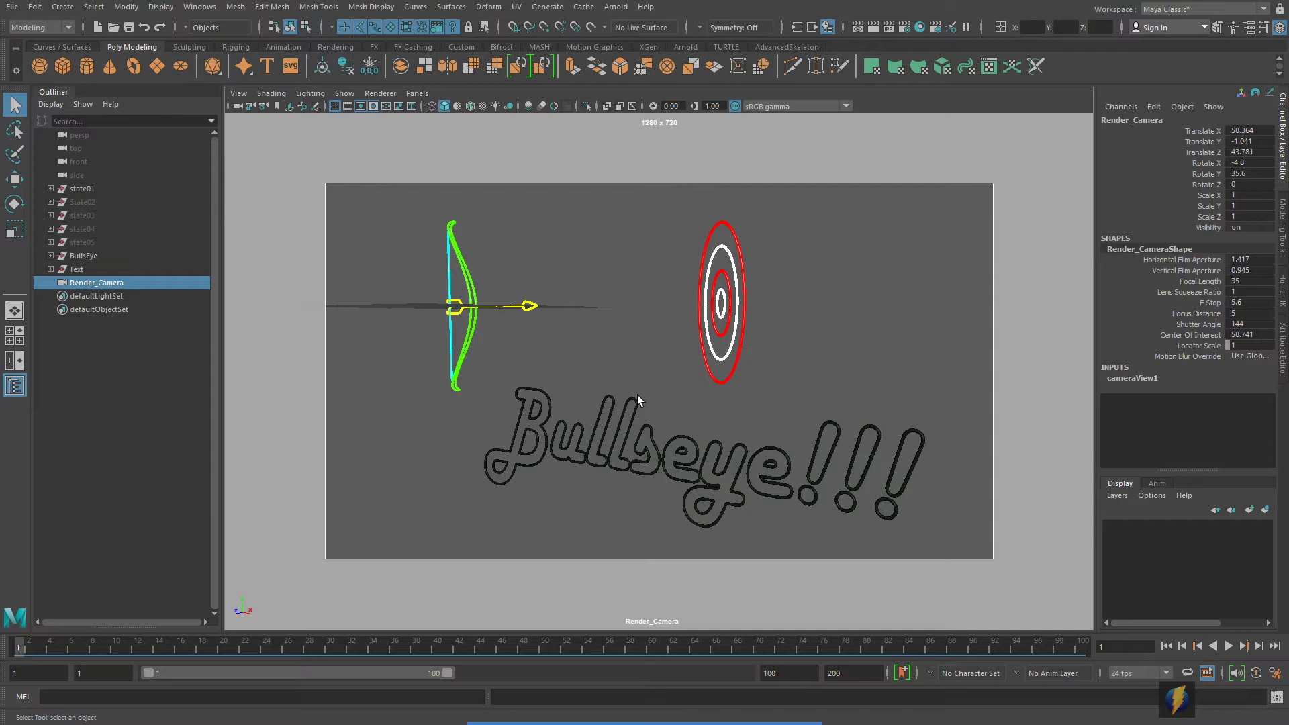
{"action": "left_click", "coordinate": [277, 106]}
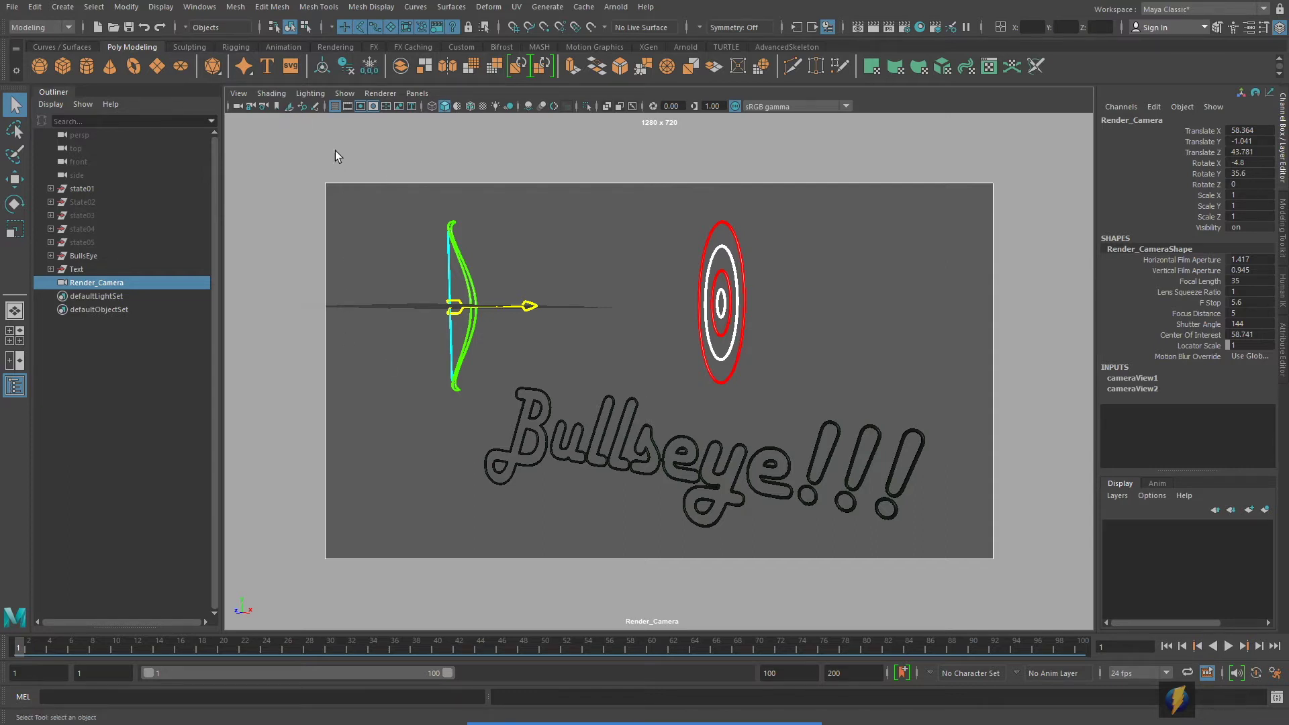
- Switch Render_Camera between the cameraView1 and cameraView2 bookmarks, finishing on cameraView1
{"action": "left_click", "coordinate": [238, 93]}
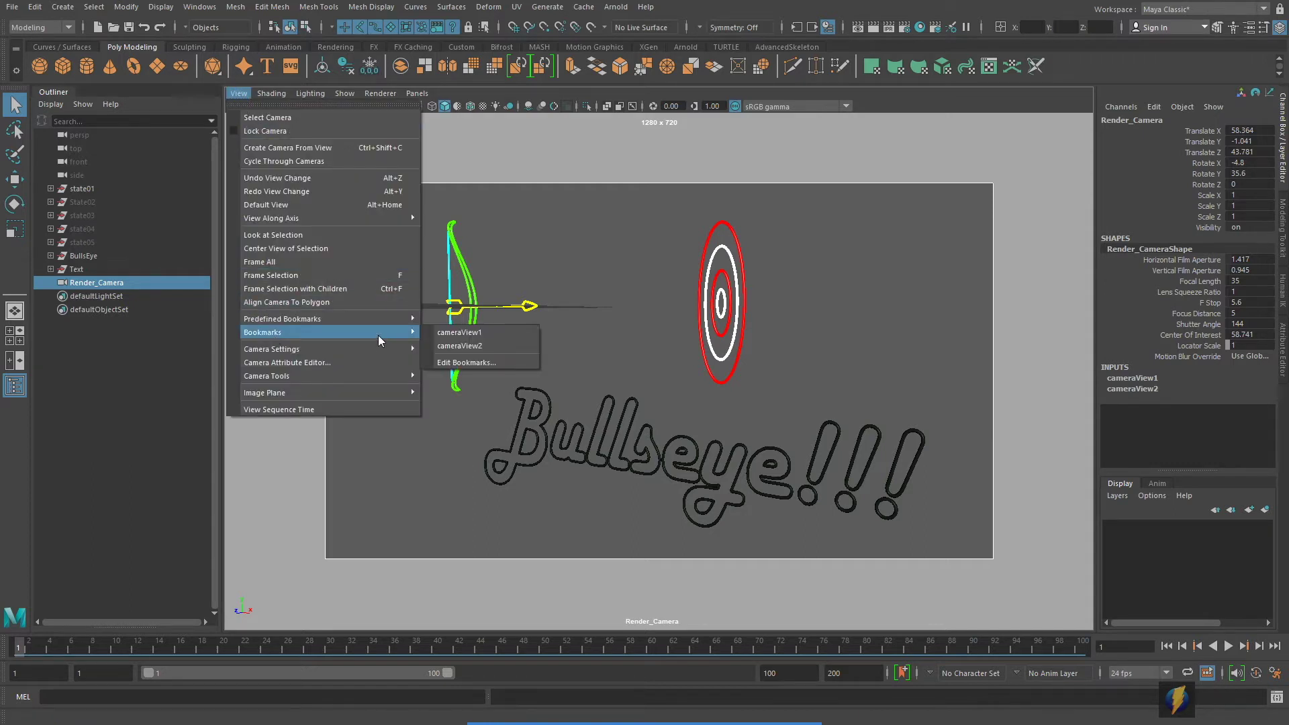
{"action": "left_click", "coordinate": [457, 329]}
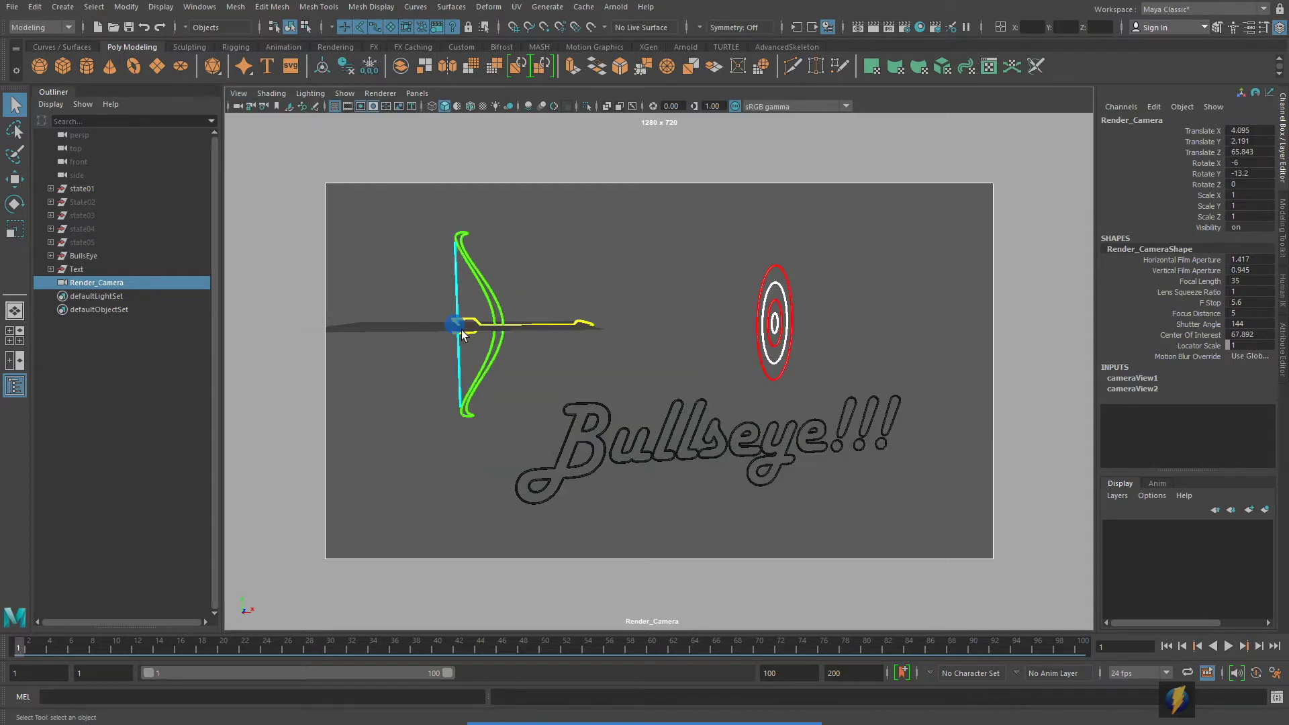
{"action": "left_click", "coordinate": [238, 94]}
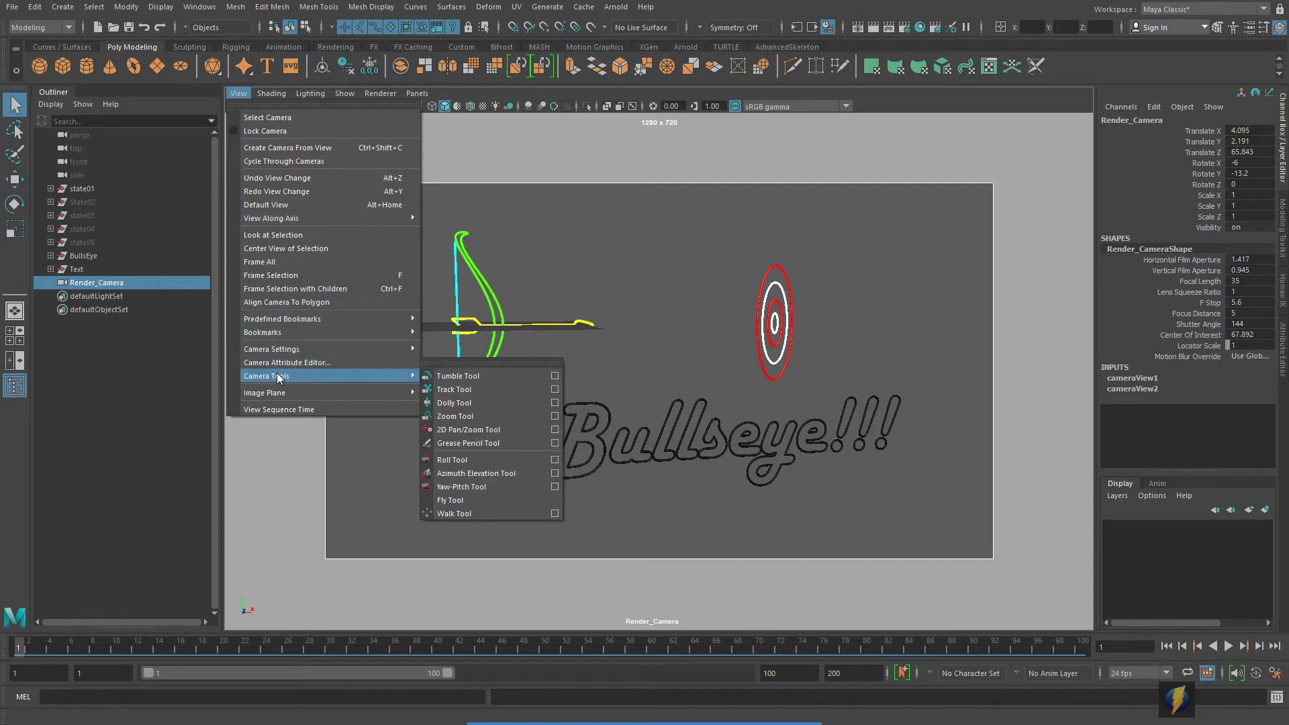
{"action": "mouse_move", "coordinate": [288, 334]}
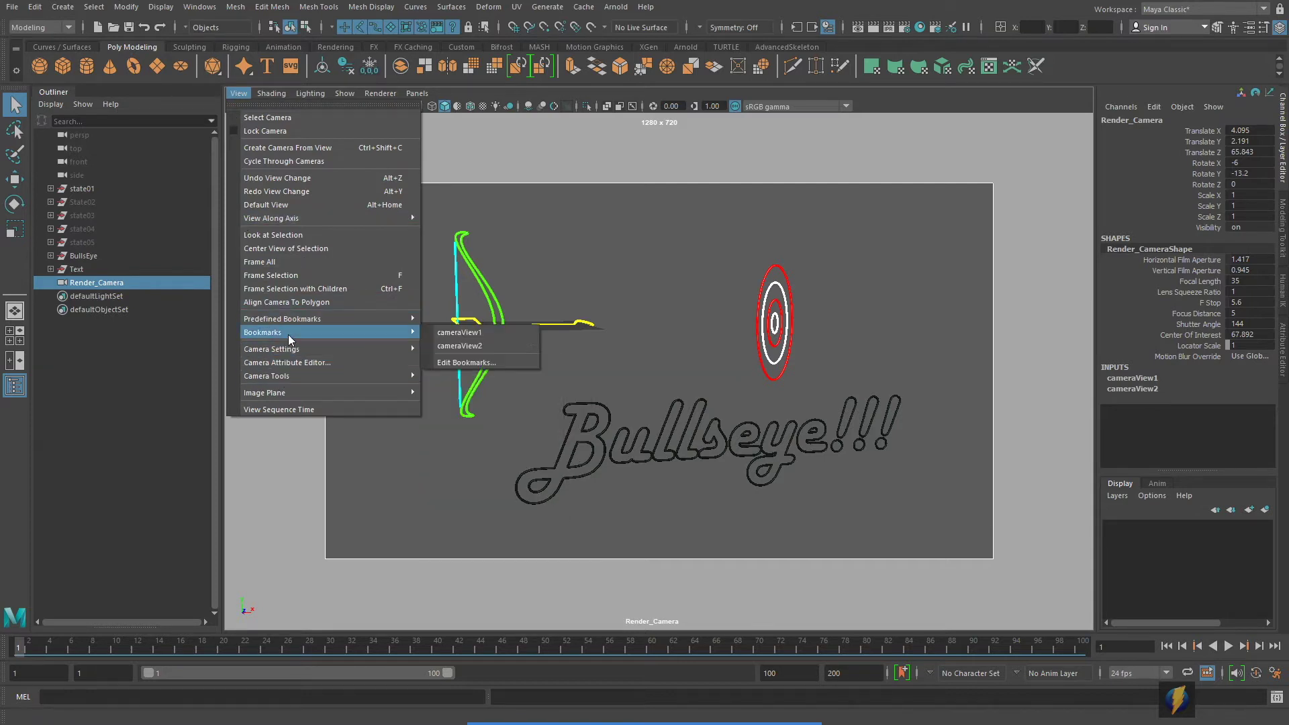
{"action": "left_click", "coordinate": [447, 340]}
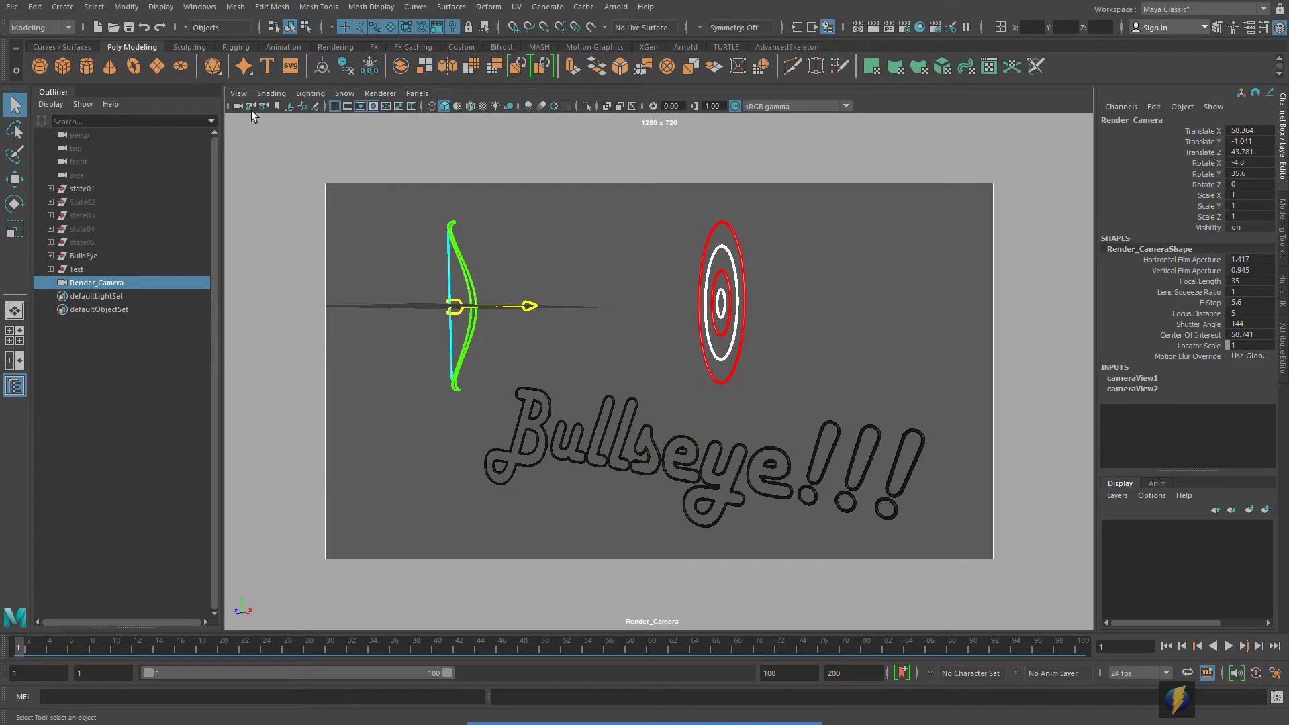
{"action": "left_click", "coordinate": [239, 94]}
{"action": "mouse_move", "coordinate": [280, 332]}
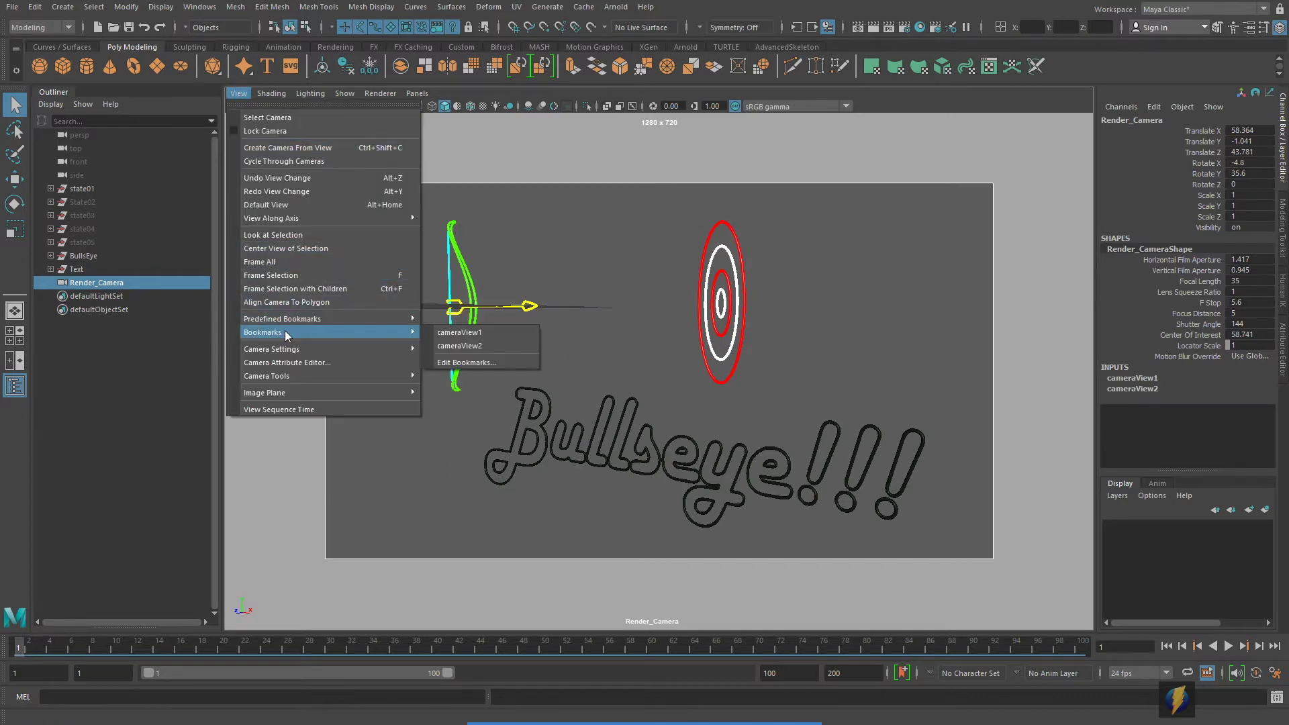
{"action": "left_click", "coordinate": [461, 331]}
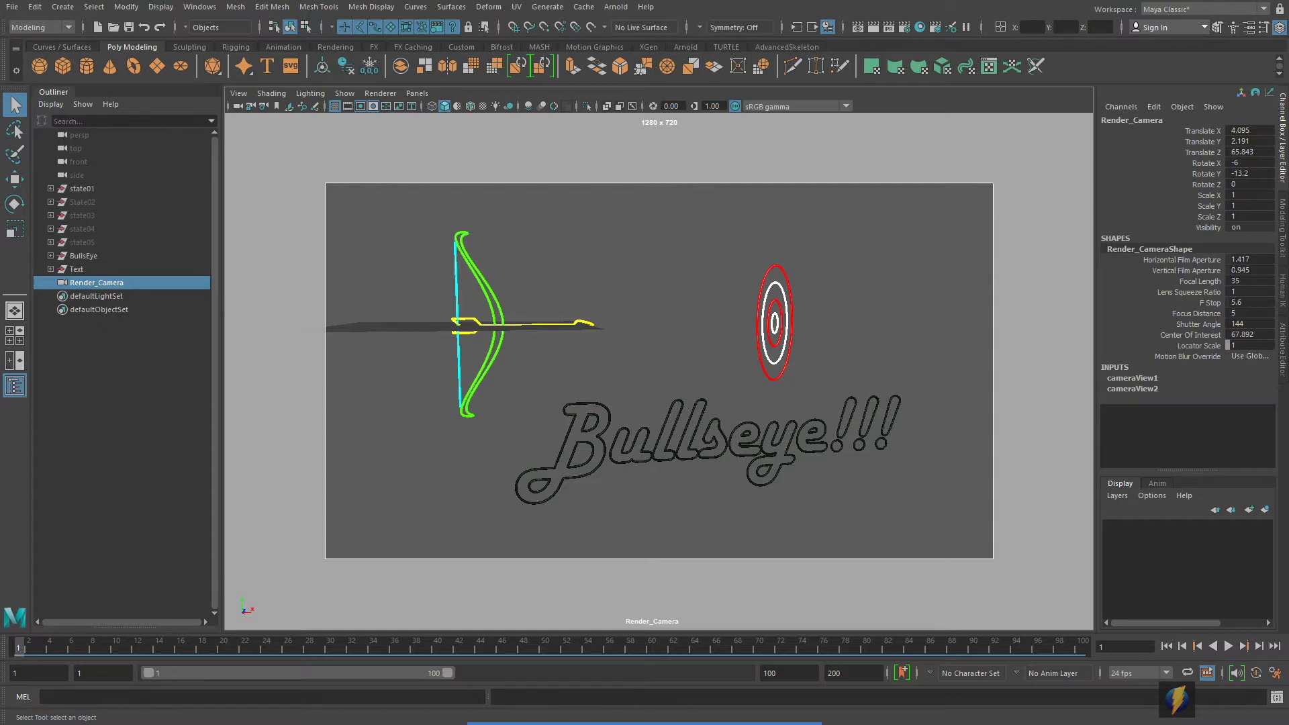
- Render frame 1 from Render_Camera with Maya Software to check its background, and close the render
{"action": "left_click", "coordinate": [873, 28]}
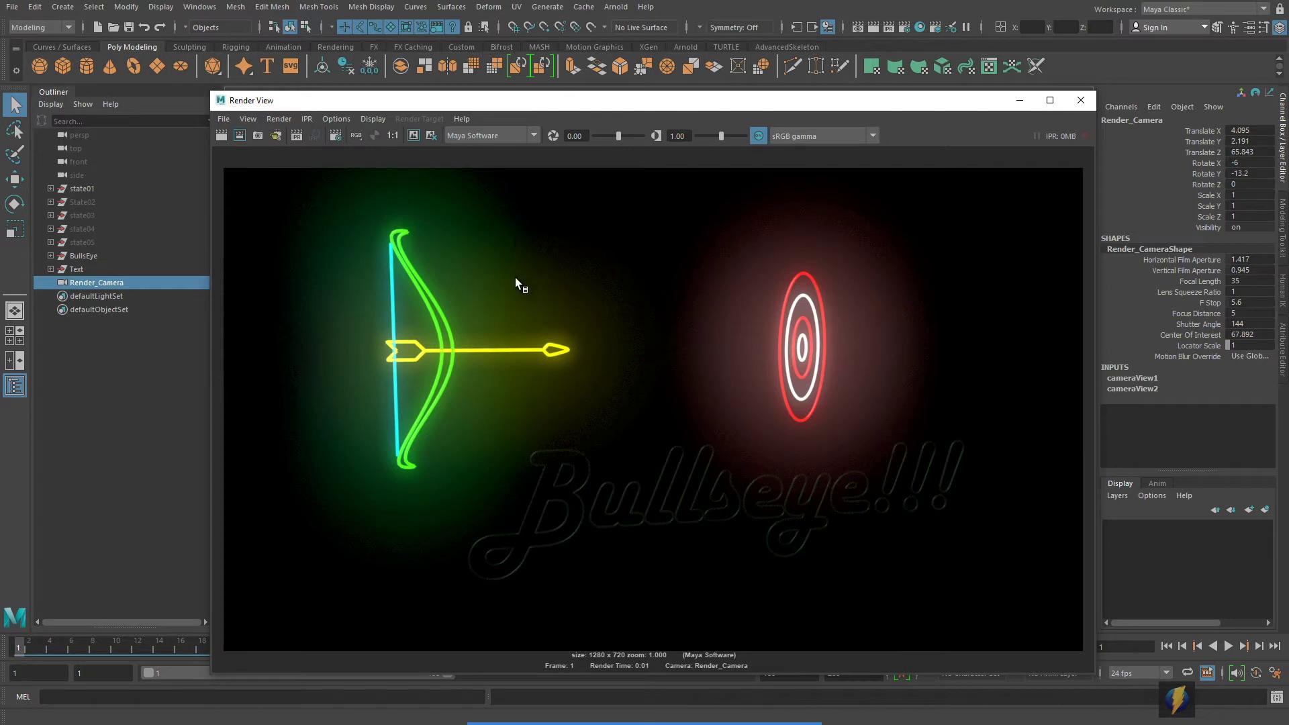
{"action": "left_click", "coordinate": [1081, 100]}
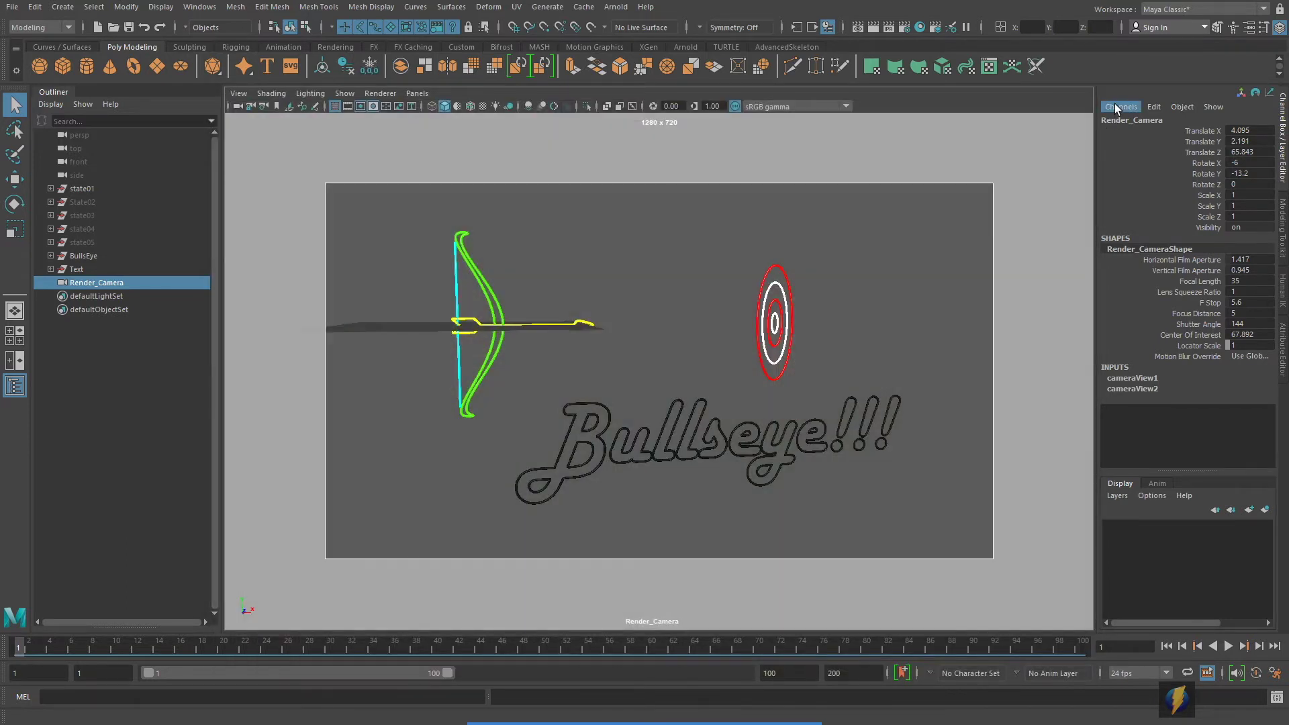
- Set the environment background color of Render_Camera to a dark blue in its shape attributes
{"action": "left_click", "coordinate": [97, 282]}
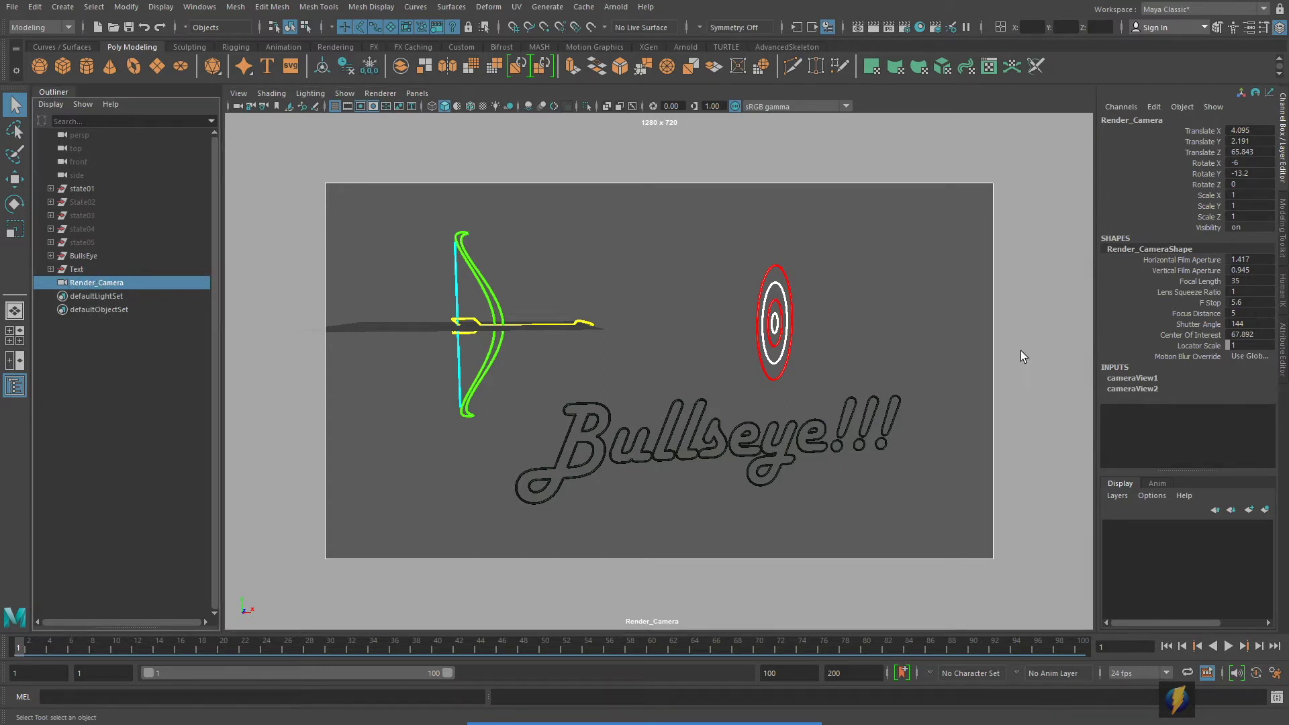
{"action": "left_click", "coordinate": [1283, 363]}
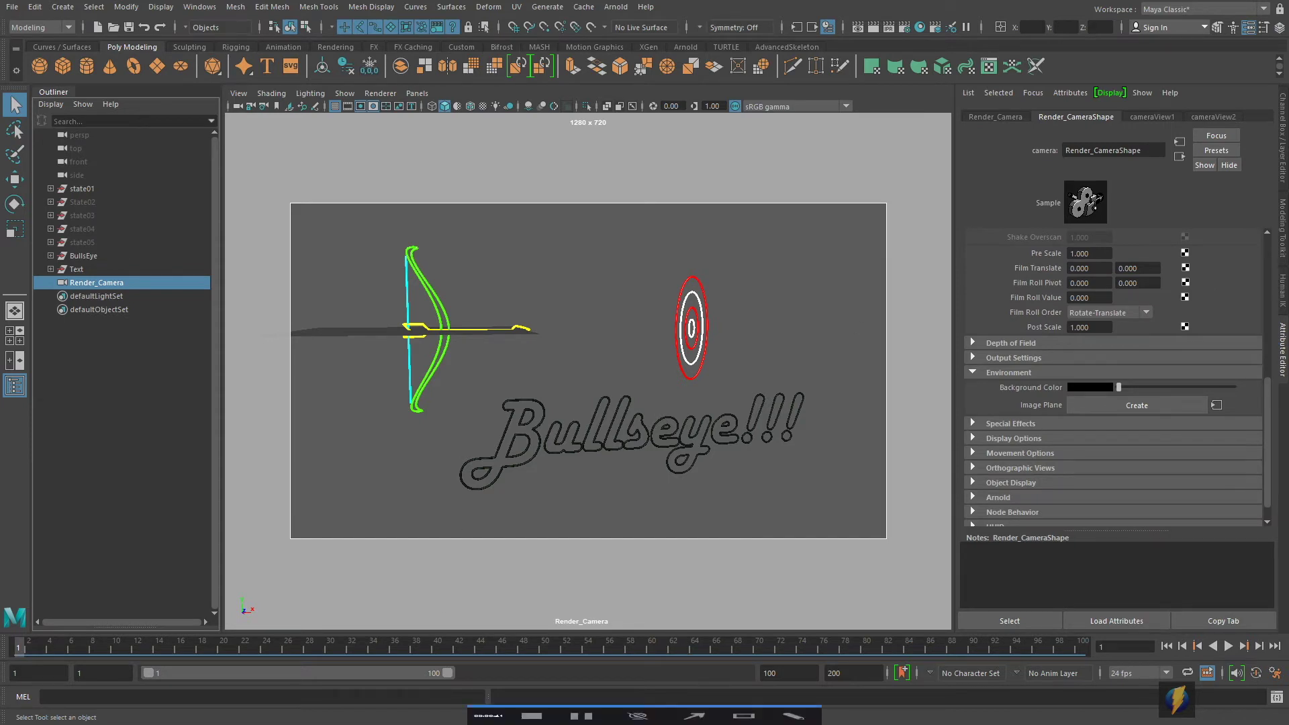
{"action": "left_click", "coordinate": [694, 705]}
{"action": "left_click_drag", "start_coordinate": [691, 253], "coordinate": [967, 375]}
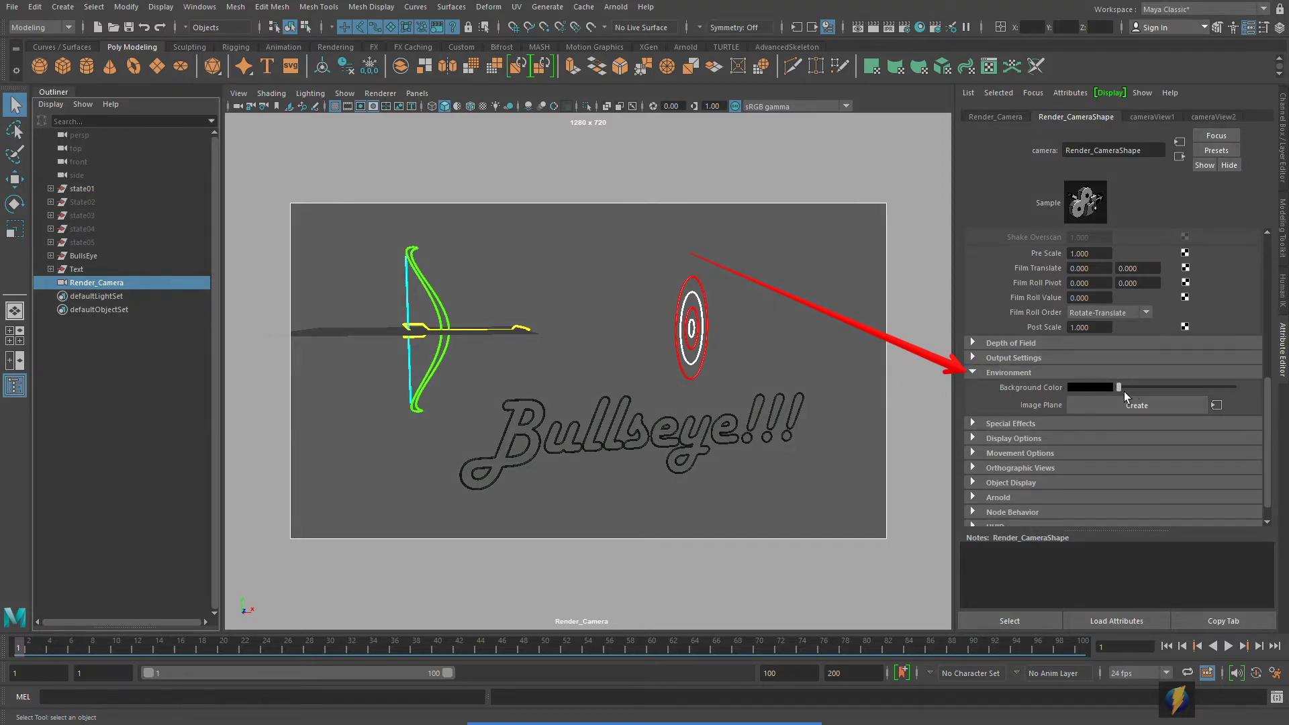
{"action": "left_click", "coordinate": [1094, 388]}
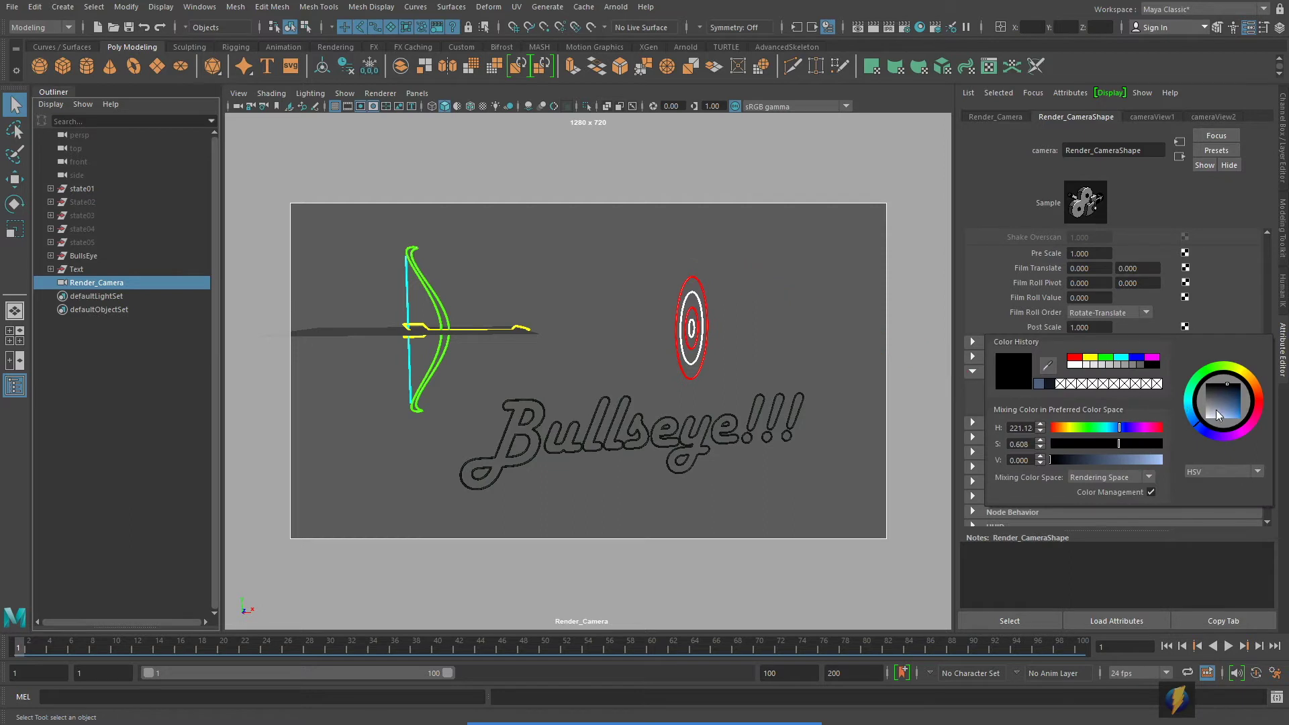
{"action": "left_click_drag", "start_coordinate": [1228, 397], "coordinate": [1229, 402]}
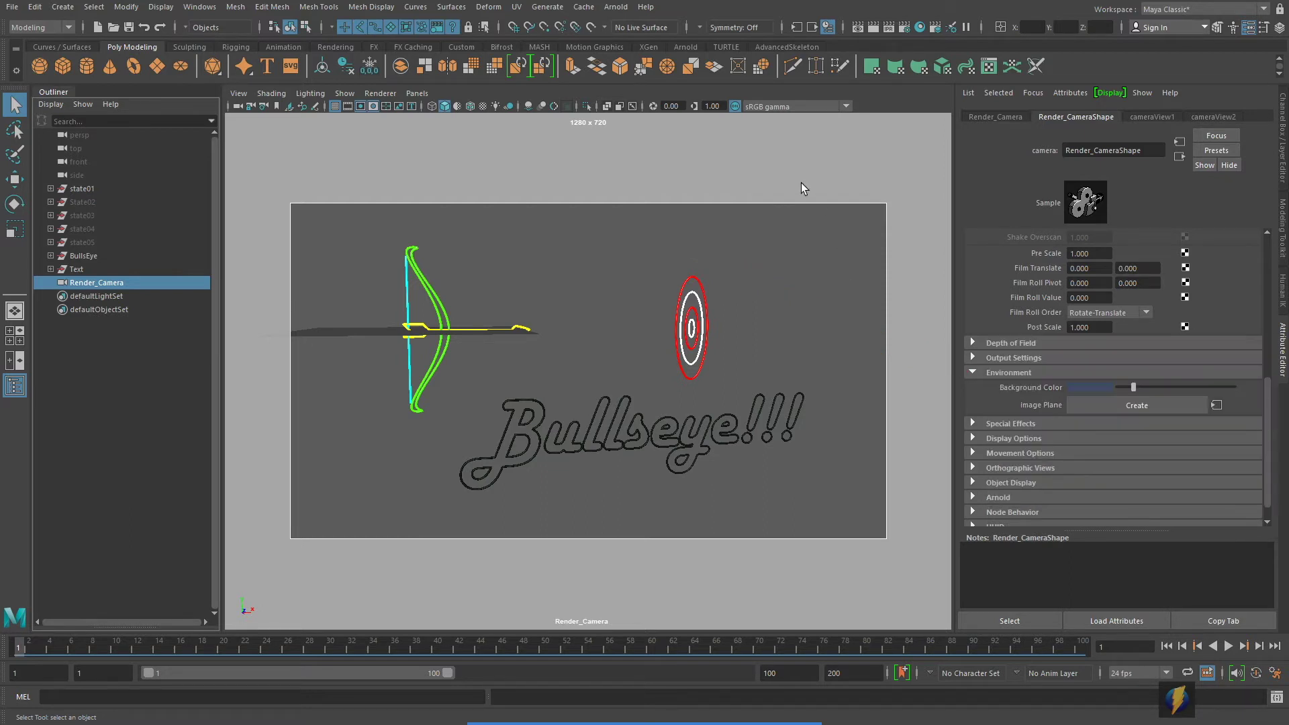
- Test-render the frame with the blue background, close the render, and set the camera's background color back to black
{"action": "left_click", "coordinate": [873, 27]}
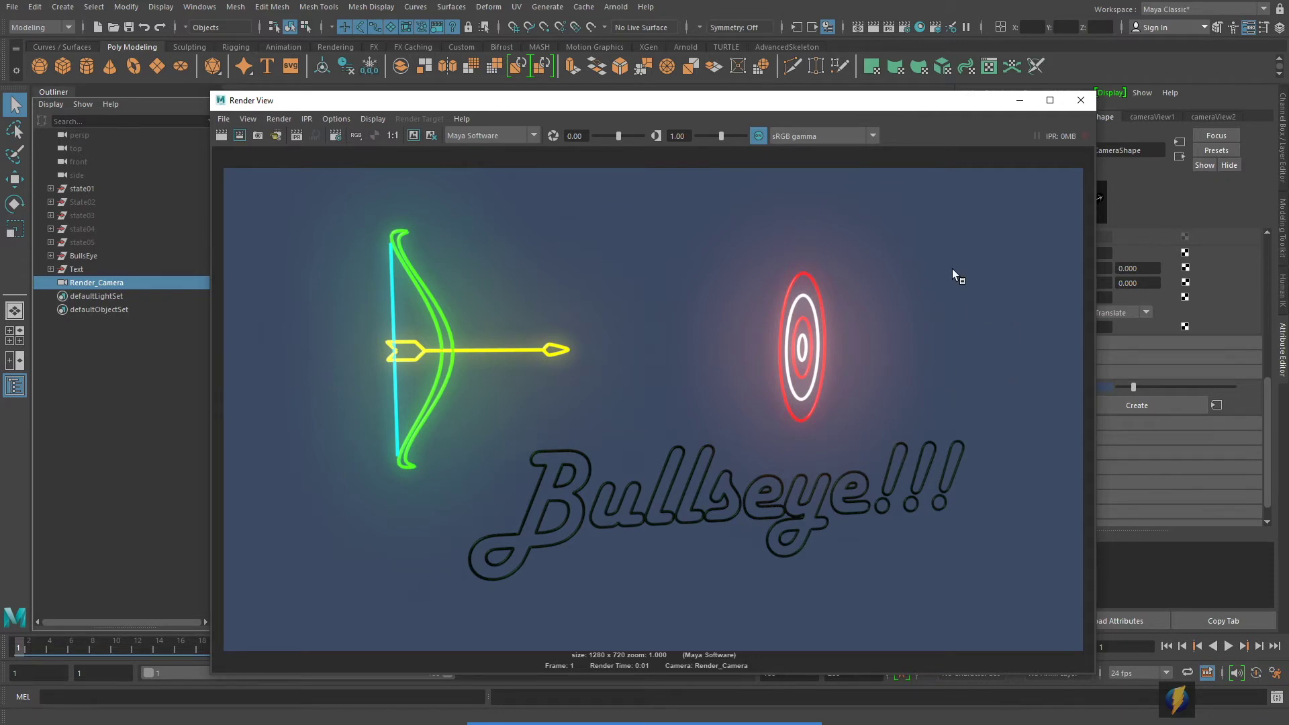
{"action": "left_click", "coordinate": [1081, 101]}
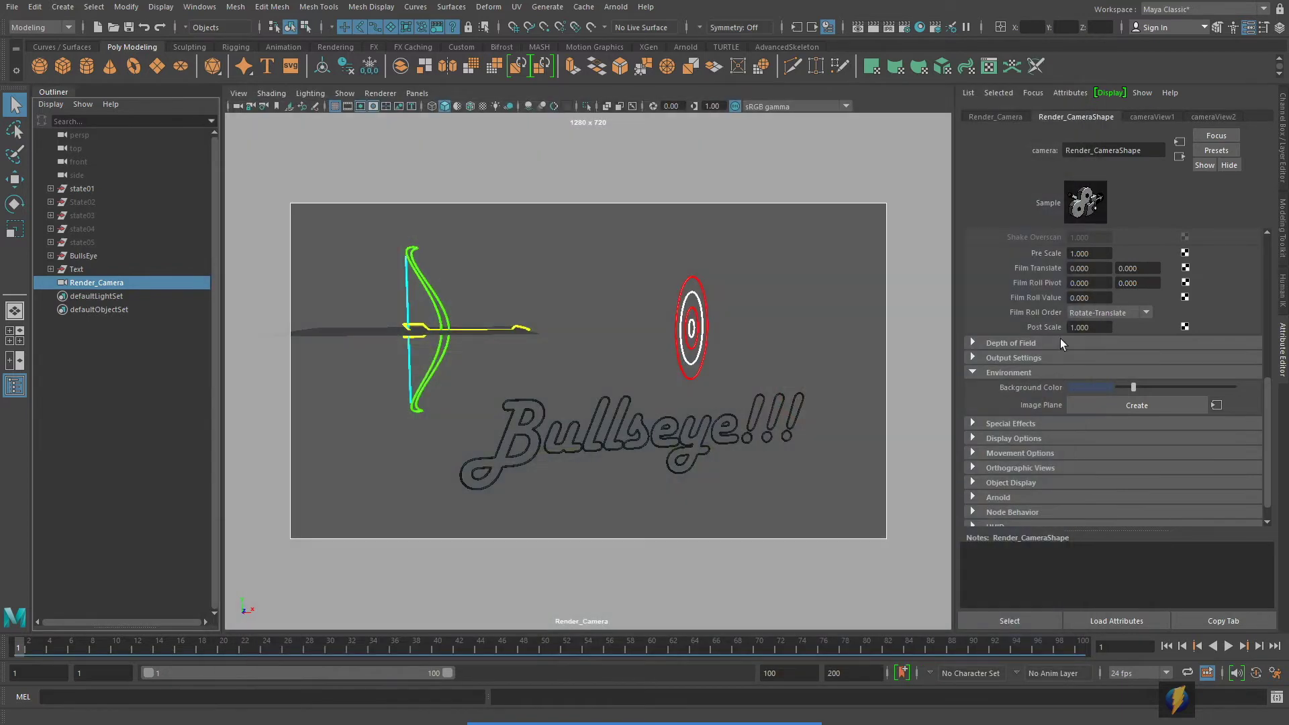
{"action": "left_click_drag", "start_coordinate": [1134, 387], "coordinate": [1113, 388]}
- In the common render settings, set the file name prefix to NeonSign and the image format to AVI (avi)
{"action": "left_click", "coordinate": [695, 699]}
{"action": "left_click_drag", "start_coordinate": [834, 340], "coordinate": [903, 37]}
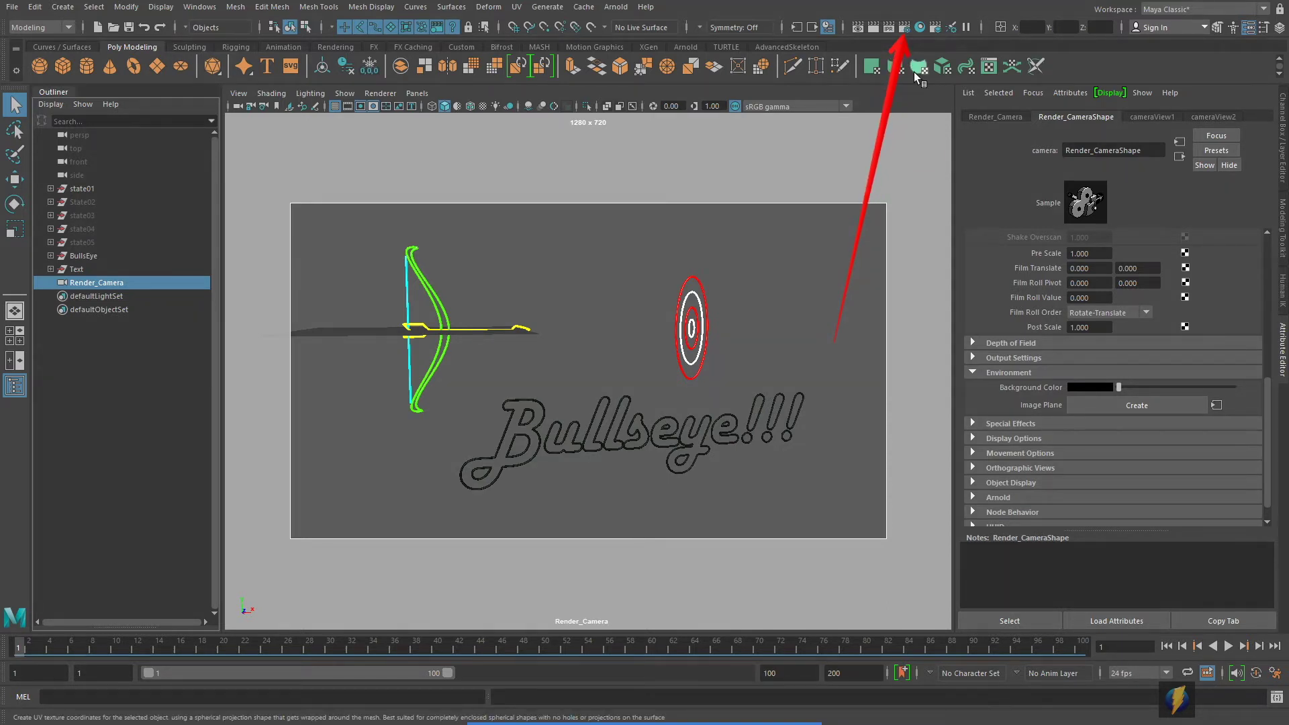
{"action": "left_click", "coordinate": [905, 28]}
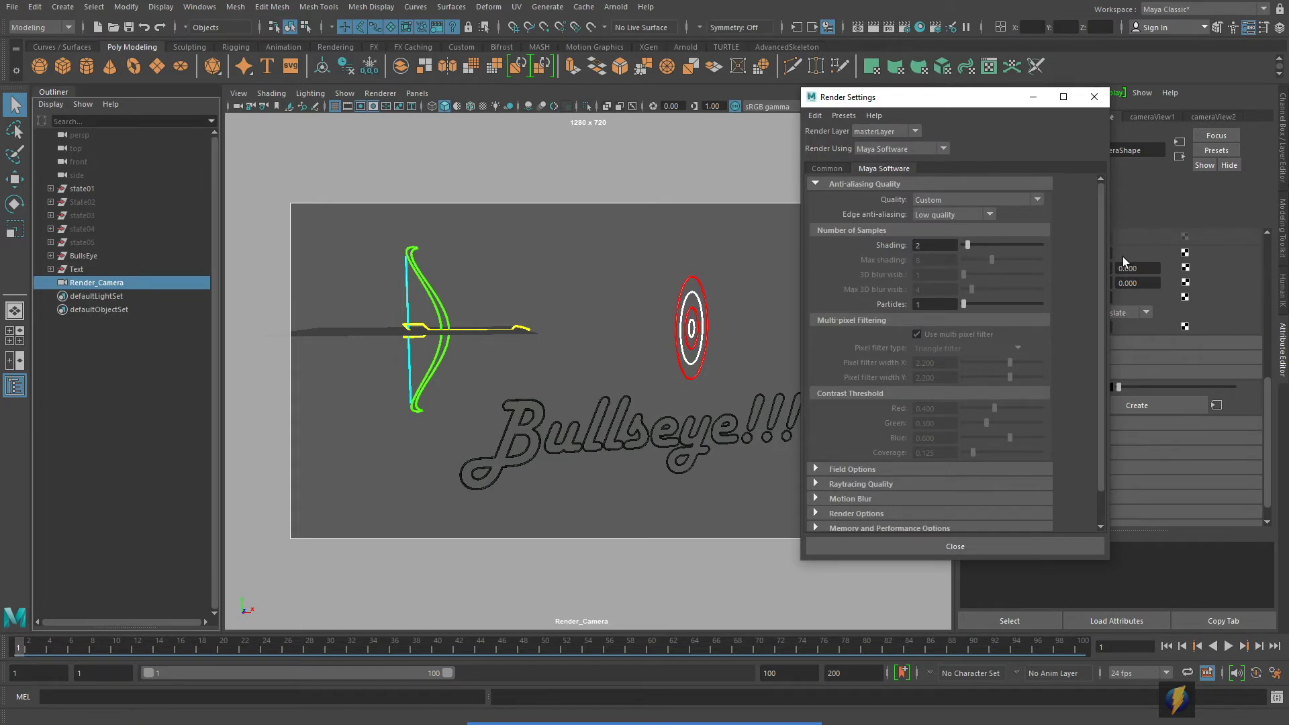
{"action": "left_click", "coordinate": [848, 170]}
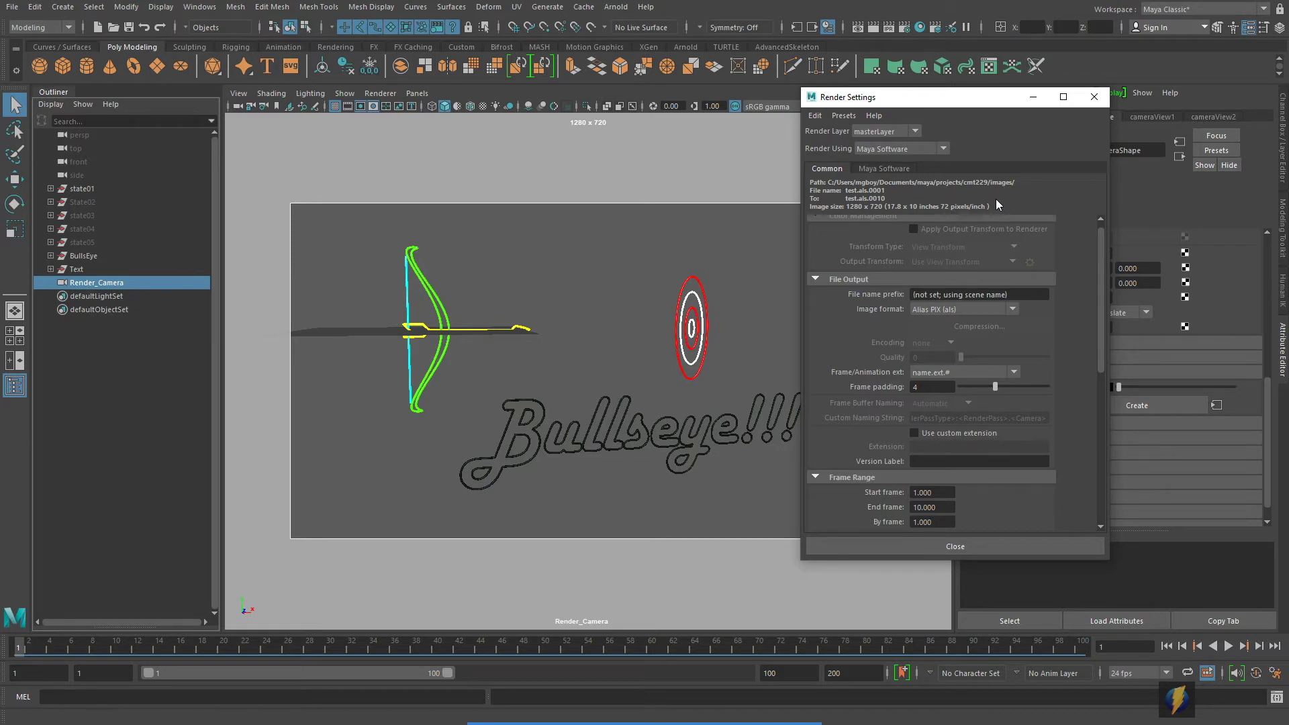
{"action": "left_click_drag", "start_coordinate": [1101, 269], "coordinate": [1095, 245]}
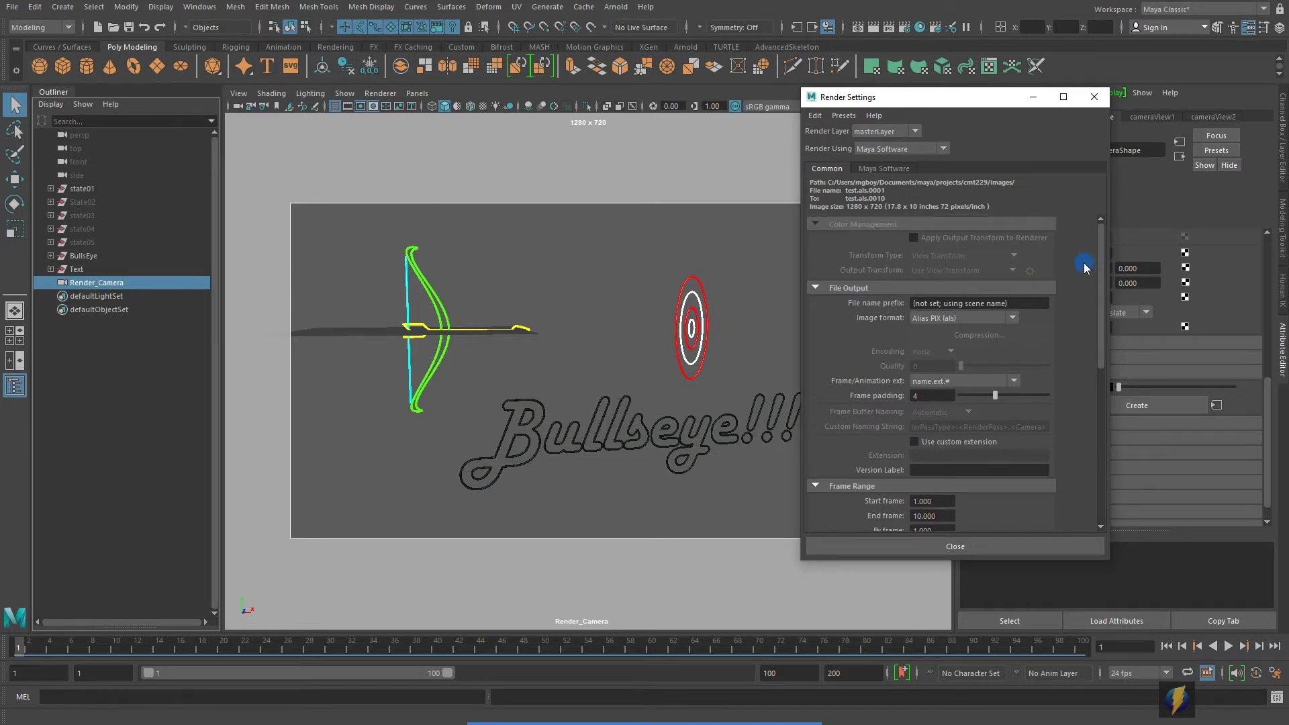
{"action": "mouse_move", "coordinate": [574, 723]}
{"action": "left_click", "coordinate": [693, 698]}
{"action": "mouse_move", "coordinate": [635, 493]}
{"action": "left_mouse_down"}
{"action": "mouse_move", "coordinate": [723, 448]}
{"action": "mouse_move", "coordinate": [853, 305]}
{"action": "left_mouse_up"}
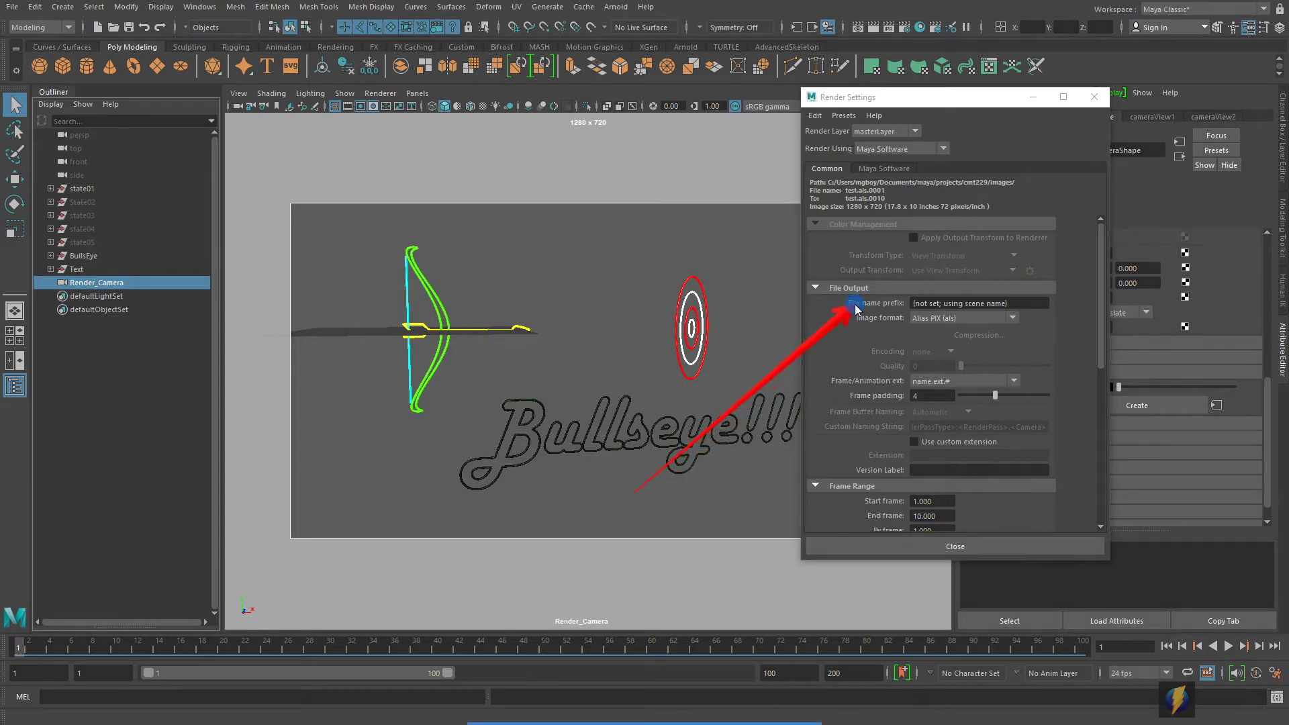
{"action": "left_click", "coordinate": [953, 301]}
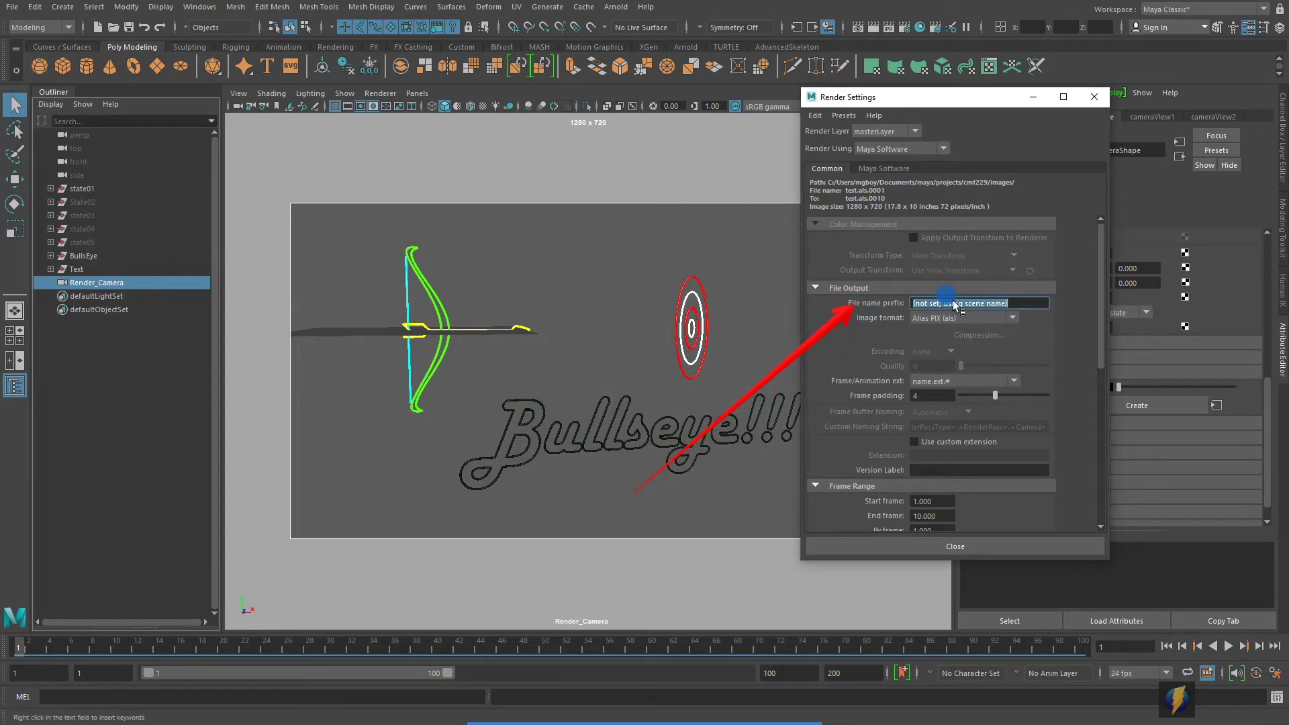
{"action": "type", "text": "NeonSign"}
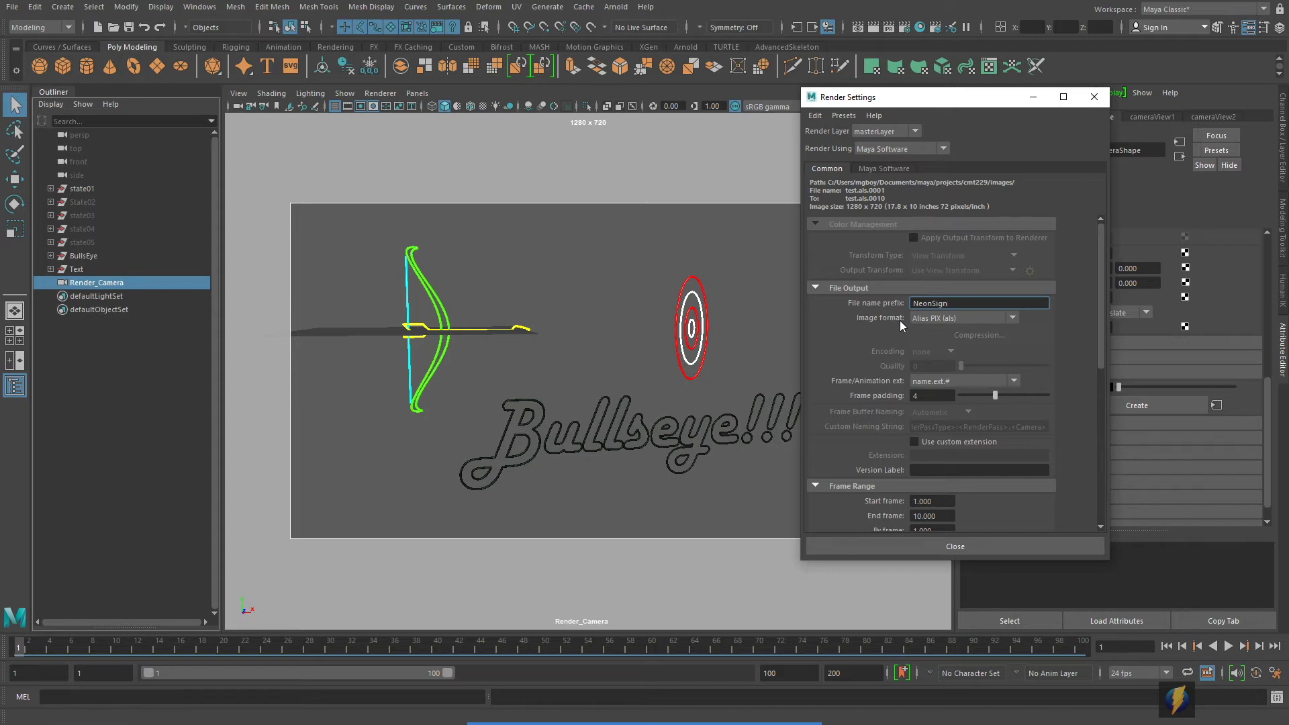
{"action": "left_click", "coordinate": [1013, 318]}
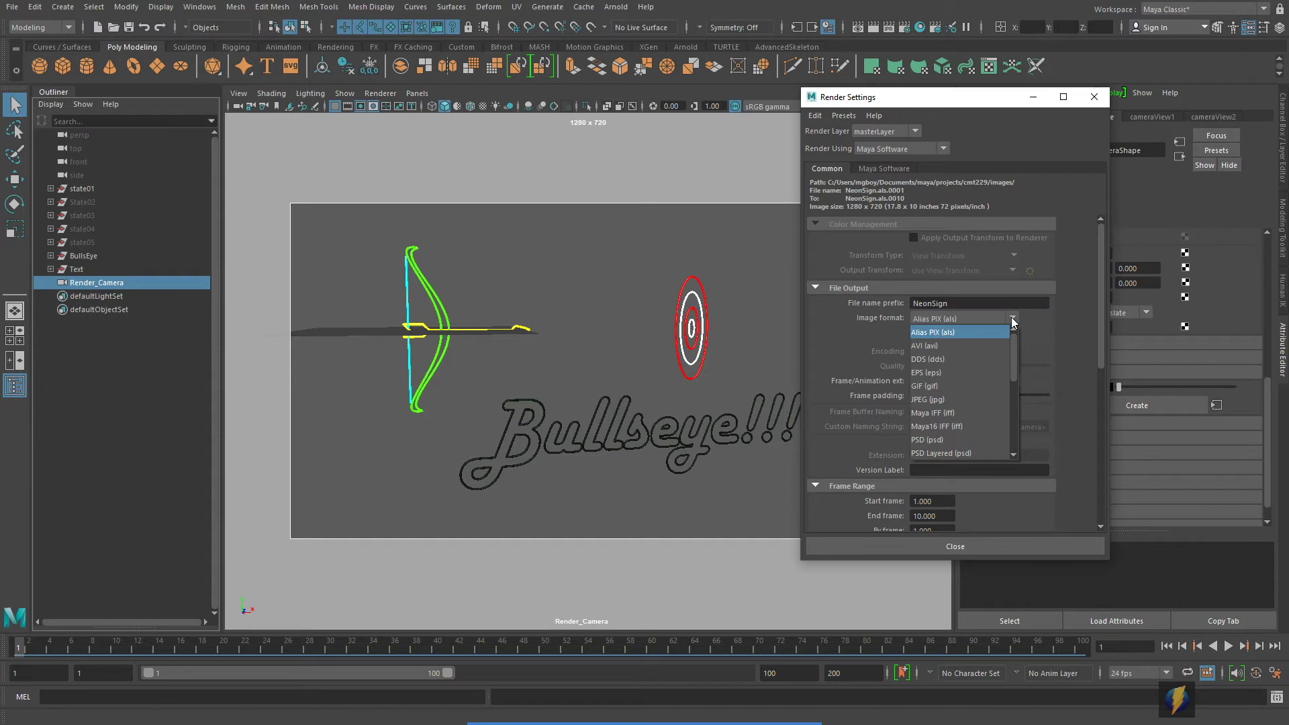
{"action": "left_click", "coordinate": [943, 345]}
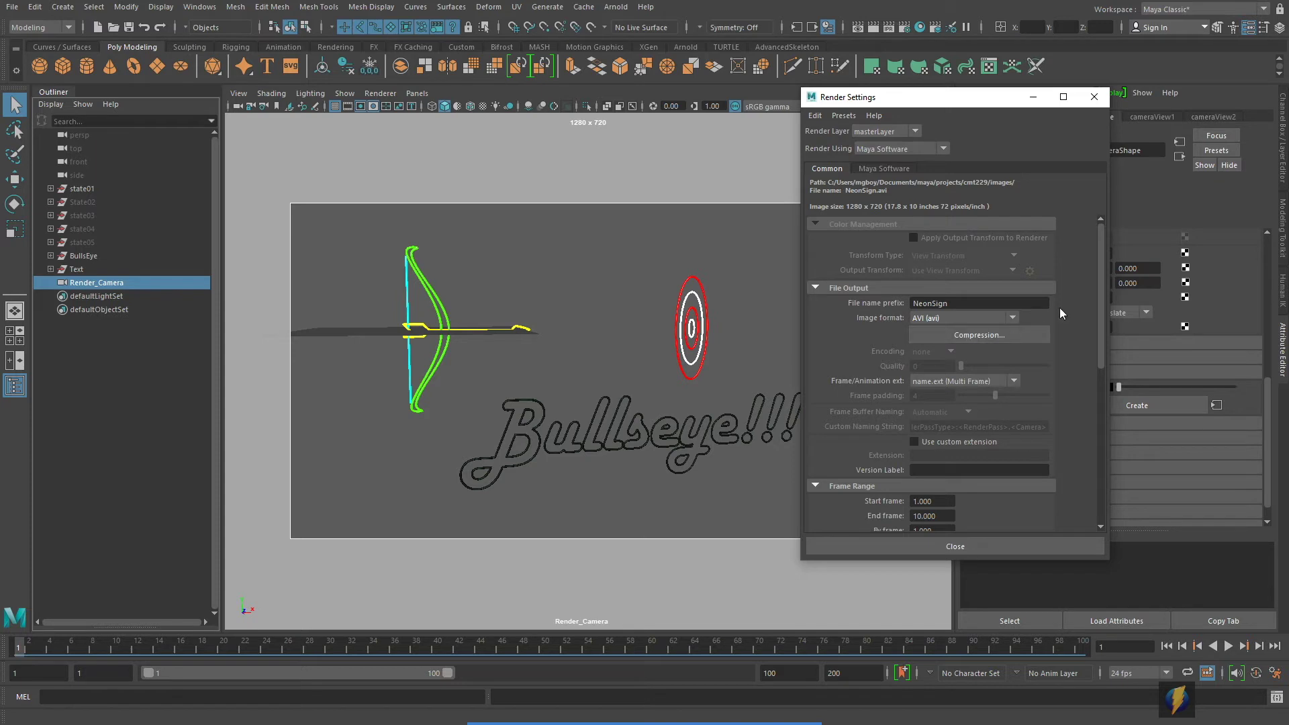
- Set the end frame of the render's frame range to 100
{"action": "left_click_drag", "start_coordinate": [1102, 280], "coordinate": [1102, 301]}
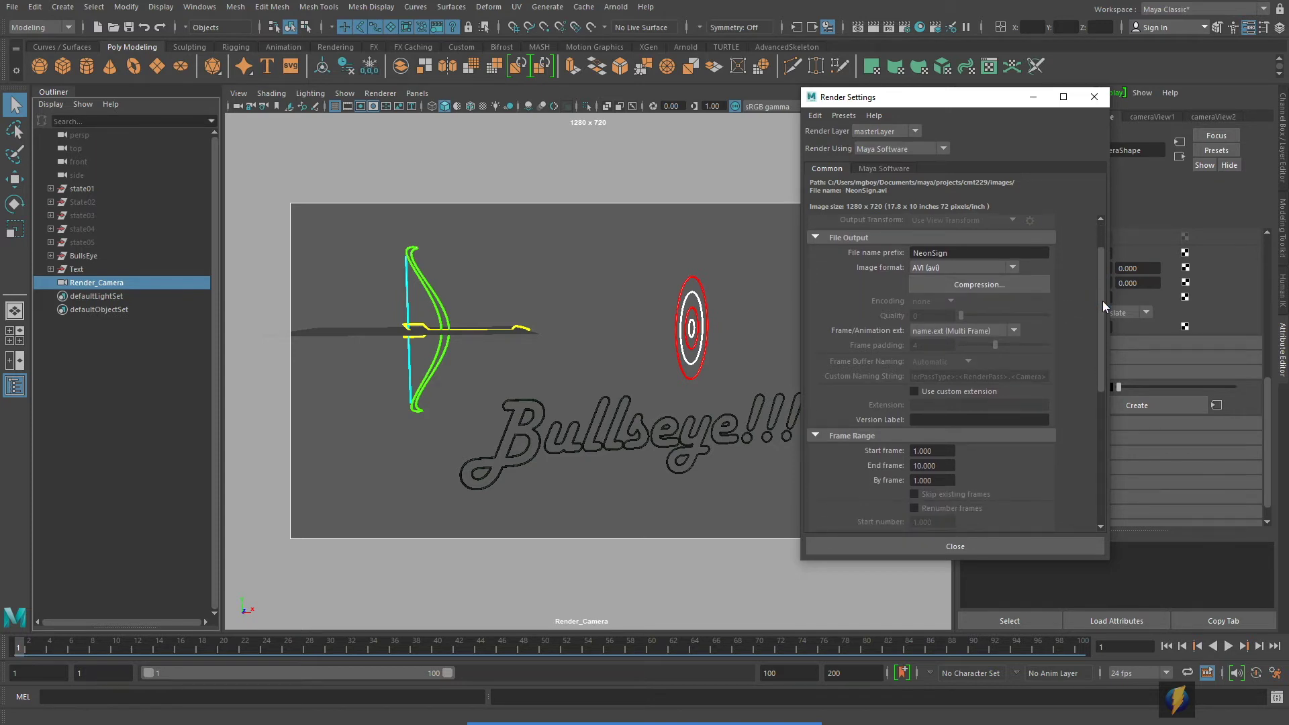
{"action": "left_click_drag", "start_coordinate": [1102, 298], "coordinate": [1093, 337]}
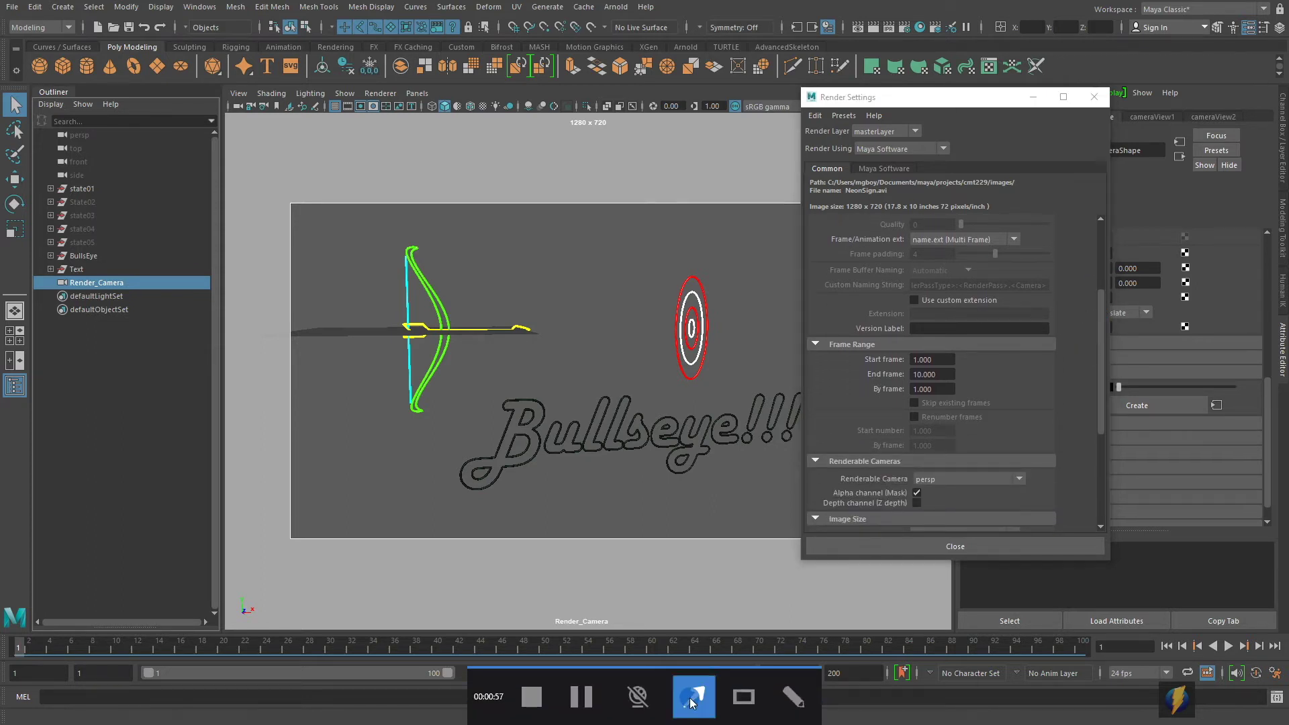
{"action": "mouse_move", "coordinate": [665, 454]}
{"action": "left_mouse_down"}
{"action": "mouse_move", "coordinate": [859, 364]}
{"action": "mouse_move", "coordinate": [865, 380]}
{"action": "mouse_move", "coordinate": [596, 323]}
{"action": "mouse_move", "coordinate": [164, 559]}
{"action": "mouse_move", "coordinate": [72, 639]}
{"action": "mouse_move", "coordinate": [27, 653]}
{"action": "mouse_move", "coordinate": [470, 652]}
{"action": "mouse_move", "coordinate": [866, 614]}
{"action": "mouse_move", "coordinate": [1042, 634]}
{"action": "mouse_move", "coordinate": [915, 626]}
{"action": "mouse_move", "coordinate": [801, 438]}
{"action": "mouse_move", "coordinate": [913, 360]}
{"action": "mouse_move", "coordinate": [911, 378]}
{"action": "mouse_move", "coordinate": [907, 362]}
{"action": "left_mouse_up"}
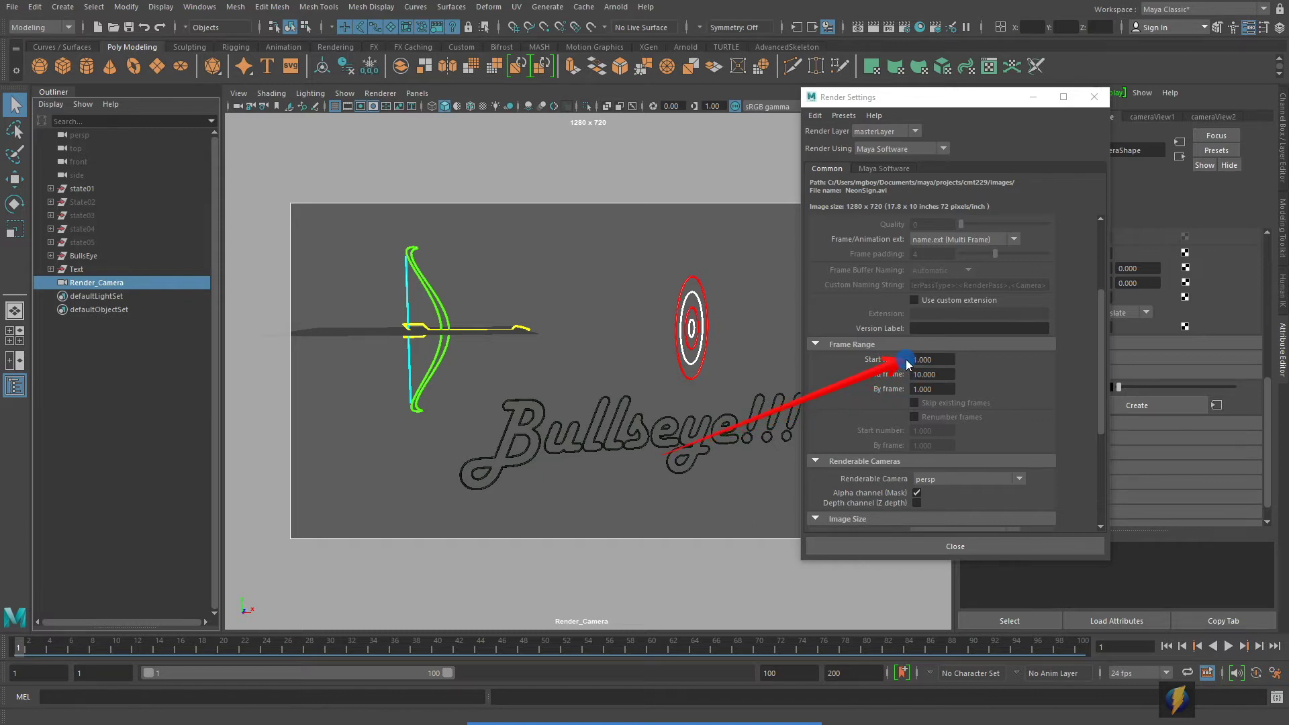
{"action": "left_click_drag", "start_coordinate": [908, 364], "coordinate": [908, 363]}
{"action": "mouse_move", "coordinate": [665, 455]}
{"action": "left_mouse_down"}
{"action": "mouse_move", "coordinate": [702, 418]}
{"action": "mouse_move", "coordinate": [150, 541]}
{"action": "mouse_move", "coordinate": [190, 639]}
{"action": "mouse_move", "coordinate": [772, 641]}
{"action": "mouse_move", "coordinate": [825, 360]}
{"action": "mouse_move", "coordinate": [869, 376]}
{"action": "left_mouse_up"}
{"action": "double_click", "coordinate": [950, 374]}
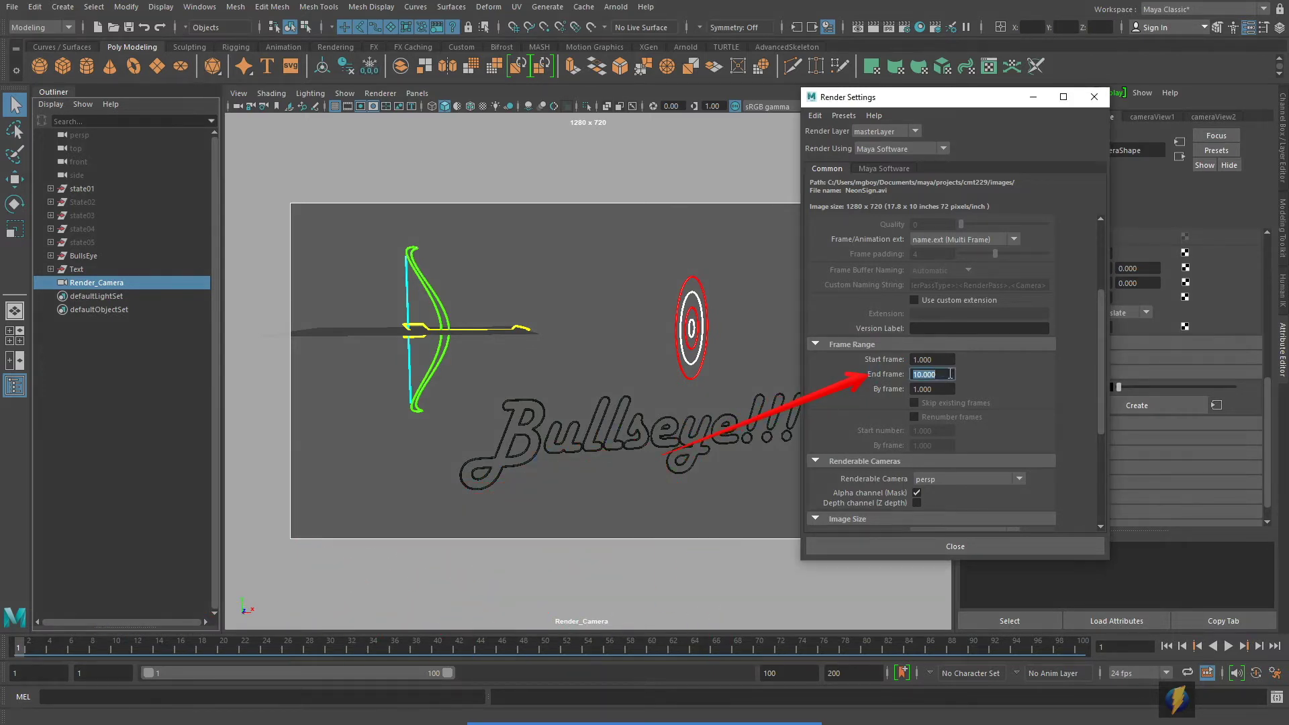
{"action": "type", "text": "100"}
{"action": "key", "text": "Tab"}
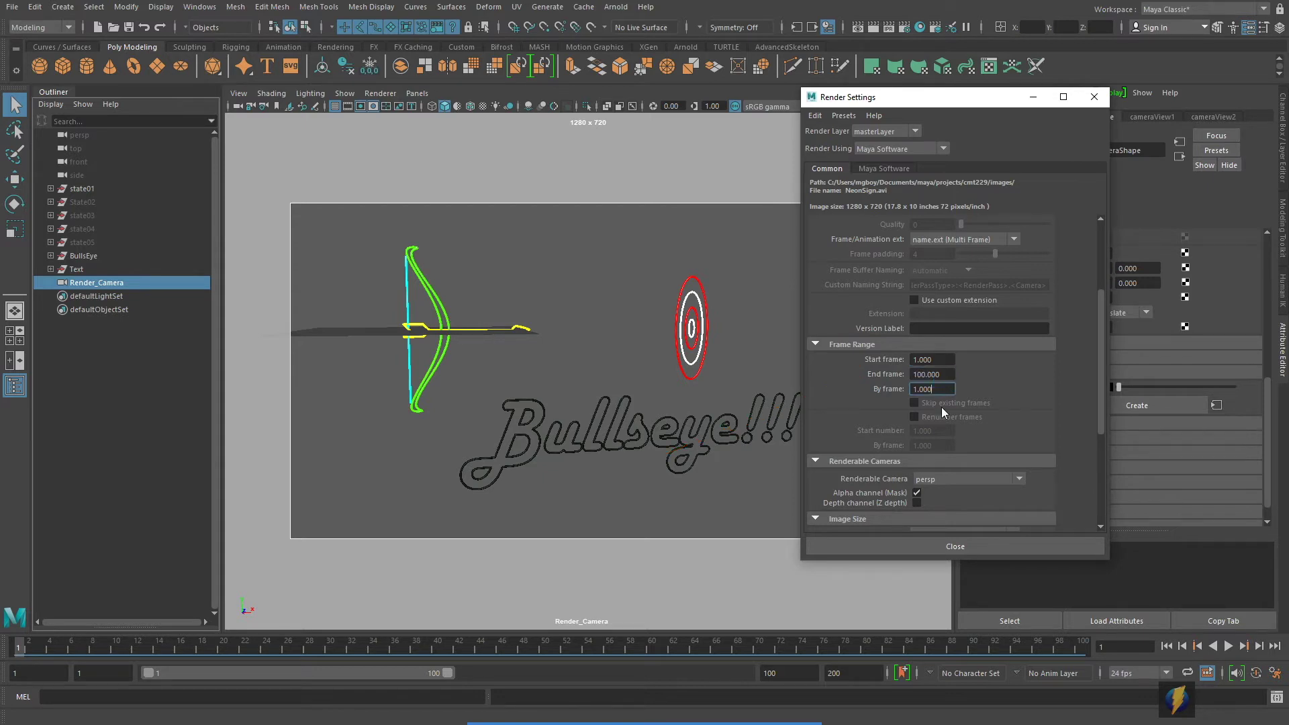
- Set the renderable camera to Render_Camera in the common render settings
{"action": "left_click_drag", "start_coordinate": [1102, 304], "coordinate": [1102, 361]}
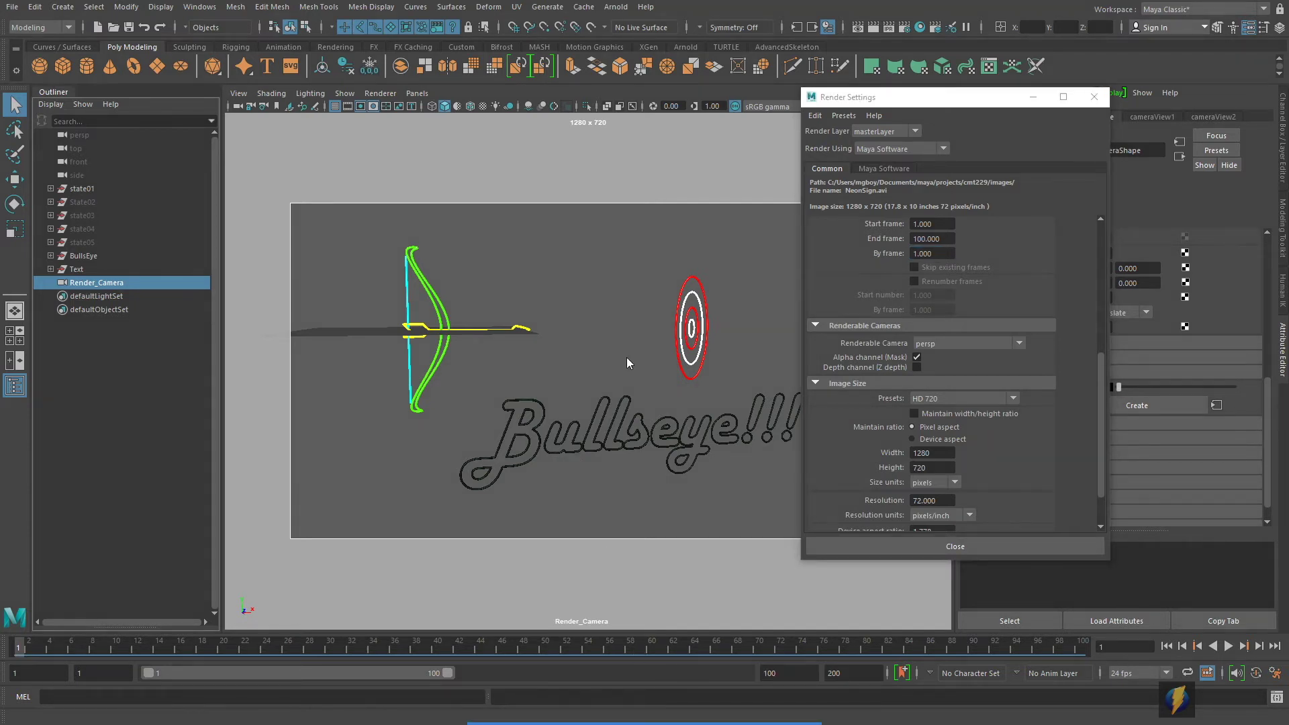
{"action": "mouse_move", "coordinate": [600, 228]}
{"action": "left_mouse_down"}
{"action": "mouse_move", "coordinate": [769, 288]}
{"action": "mouse_move", "coordinate": [814, 325]}
{"action": "mouse_move", "coordinate": [806, 335]}
{"action": "mouse_move", "coordinate": [924, 346]}
{"action": "mouse_move", "coordinate": [876, 351]}
{"action": "left_mouse_up"}
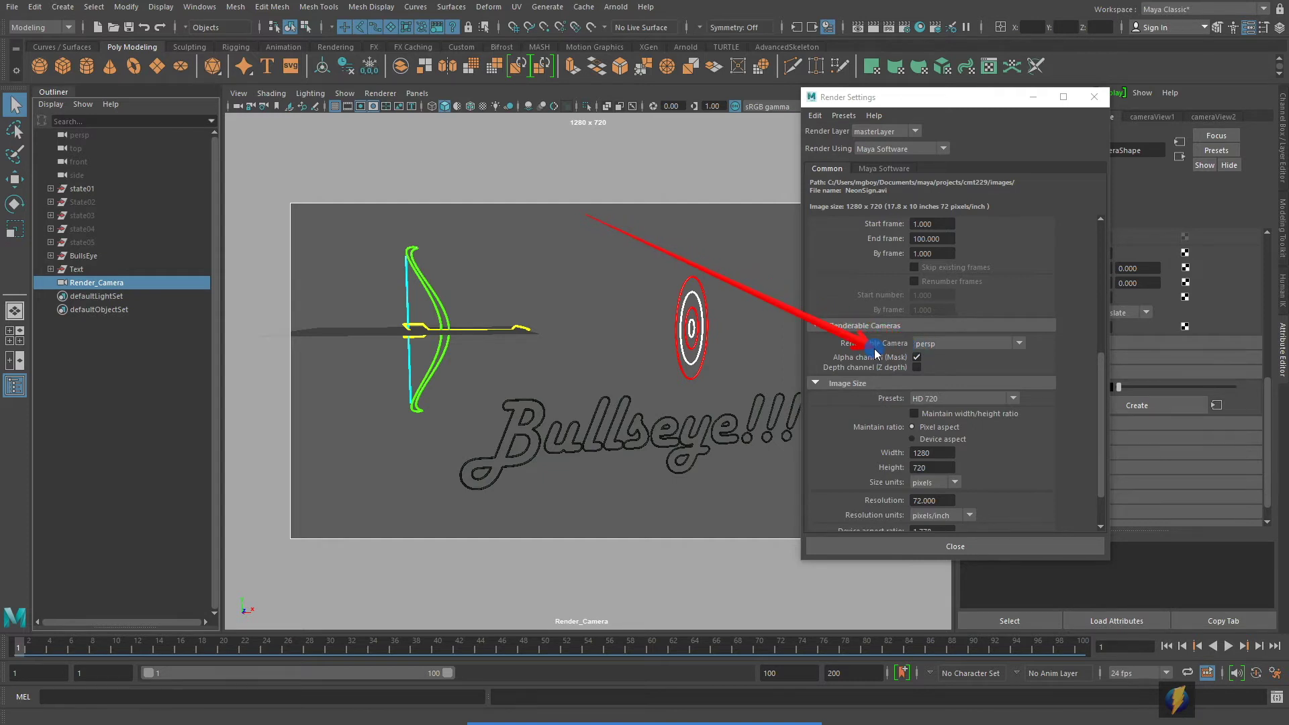
{"action": "left_click_drag", "start_coordinate": [876, 352], "coordinate": [836, 341]}
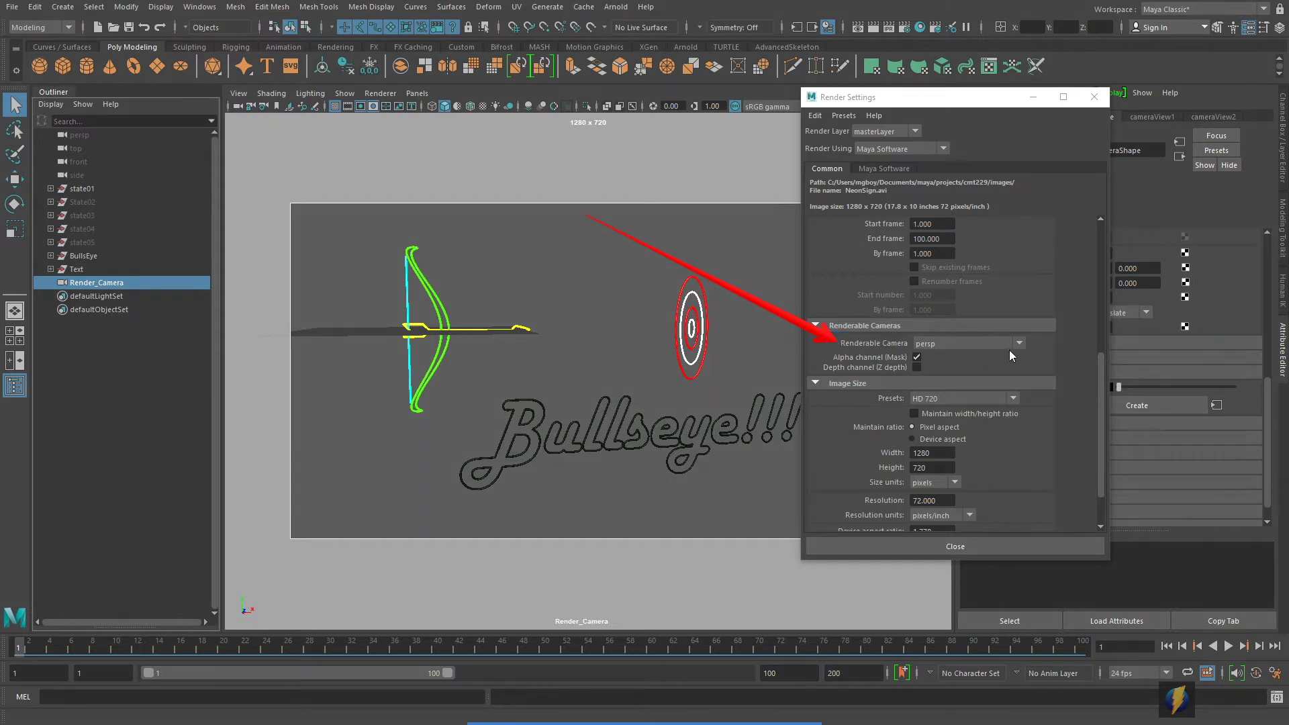
{"action": "left_click", "coordinate": [1021, 344]}
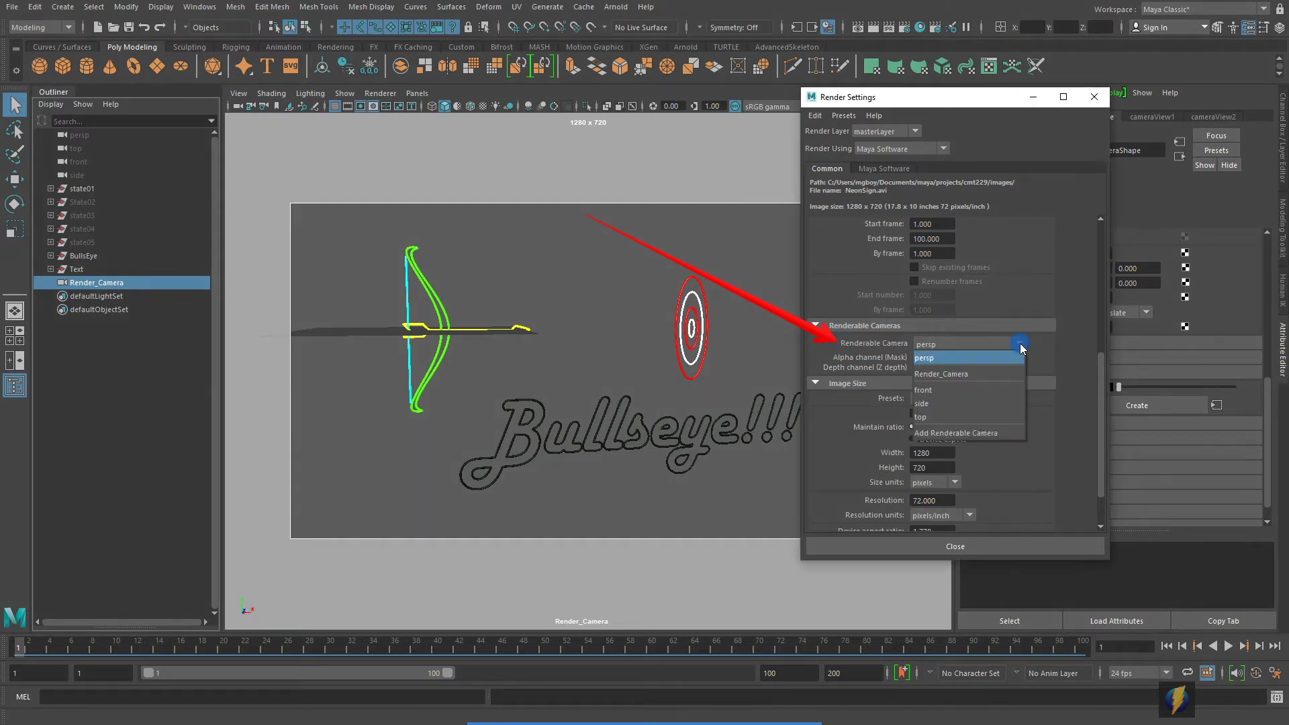
{"action": "left_click", "coordinate": [972, 374]}
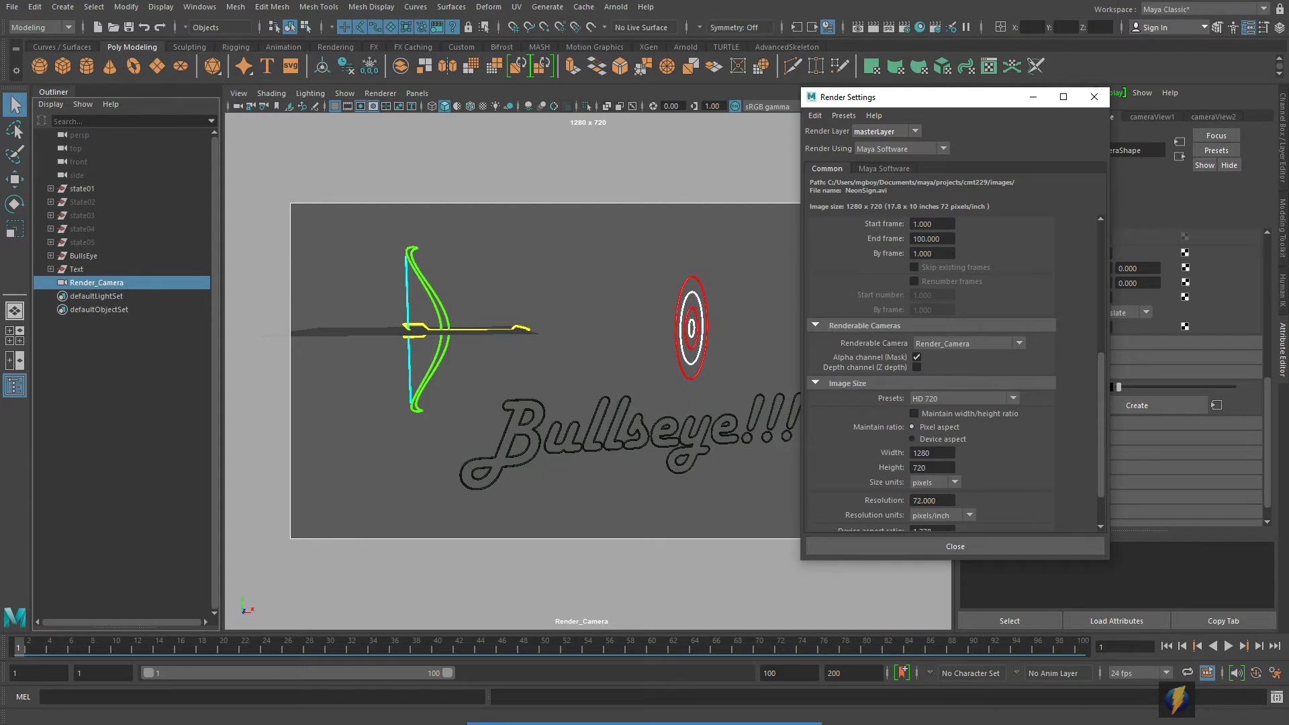
- Try the Full 1024 and 3k Square image size presets, and set the preset back to HD 720
{"action": "left_click_drag", "start_coordinate": [946, 99], "coordinate": [1043, 77]}
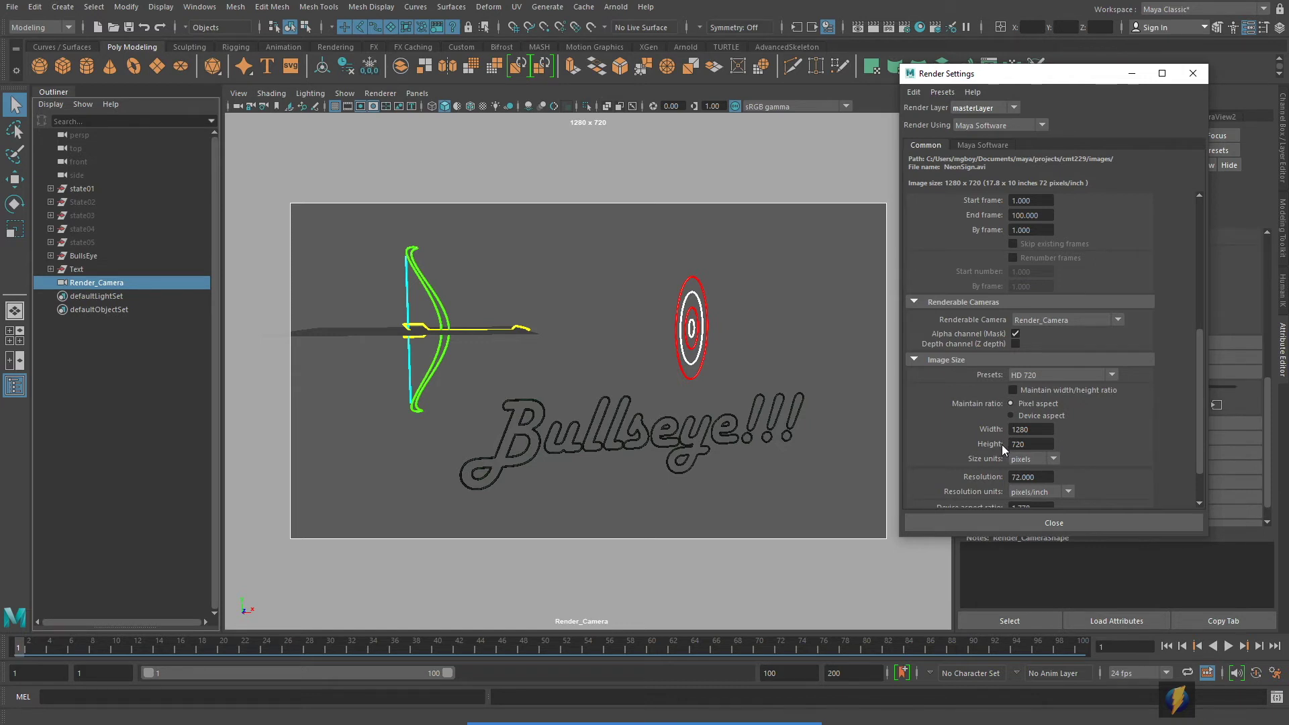
{"action": "left_click", "coordinate": [1112, 376]}
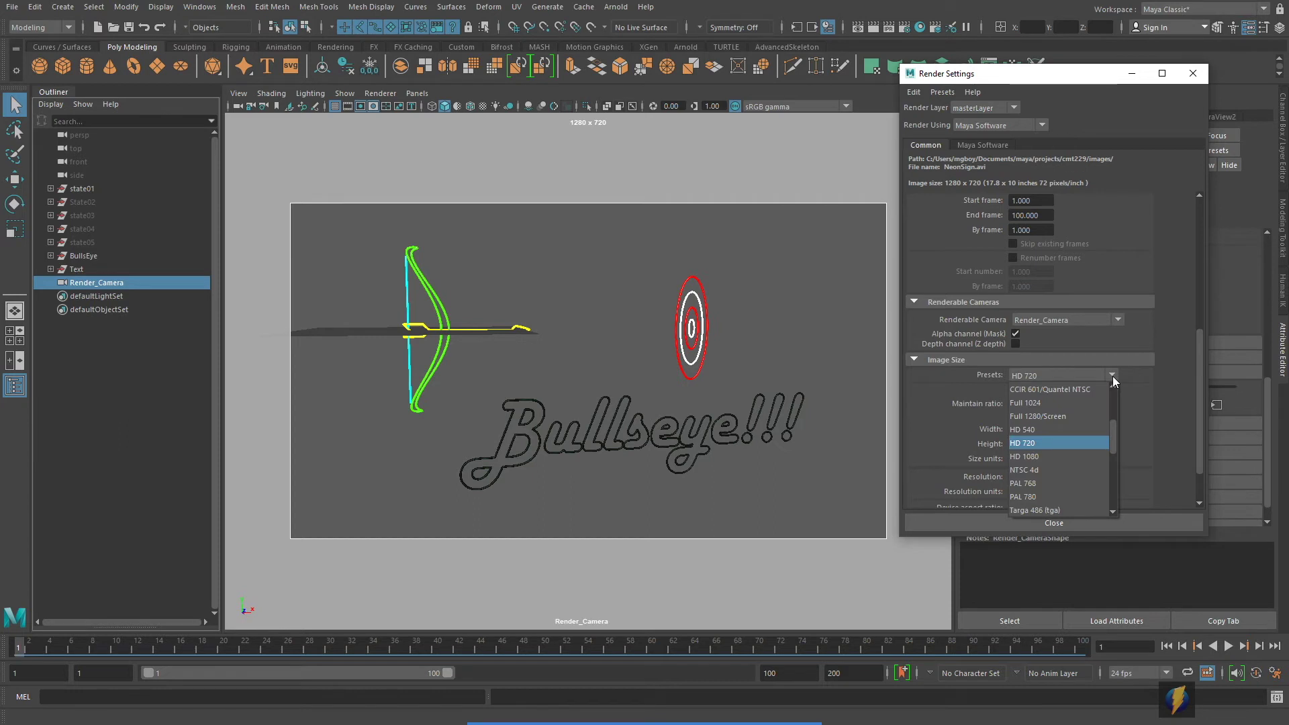
{"action": "left_click", "coordinate": [1043, 402]}
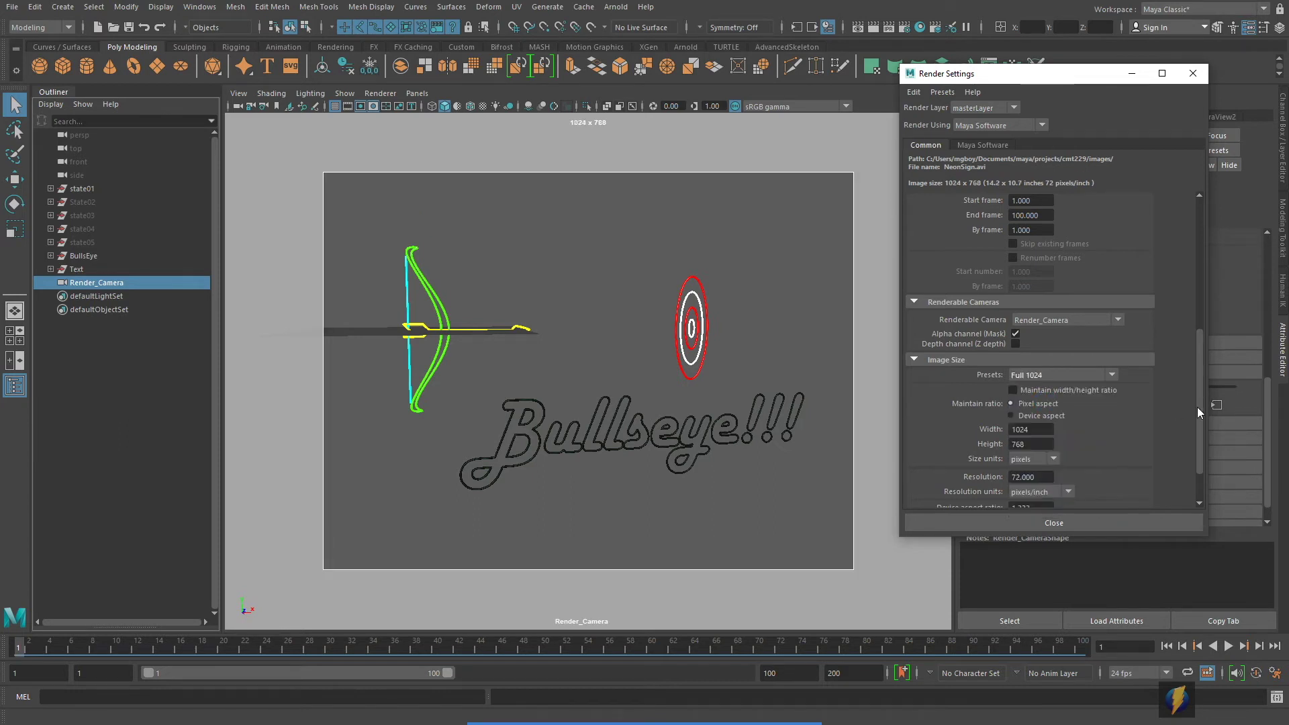
{"action": "left_click", "coordinate": [1112, 375]}
{"action": "scroll", "coordinate": [1114, 424], "scroll_direction": "up", "scroll_amount": 3}
{"action": "left_click", "coordinate": [1038, 416]}
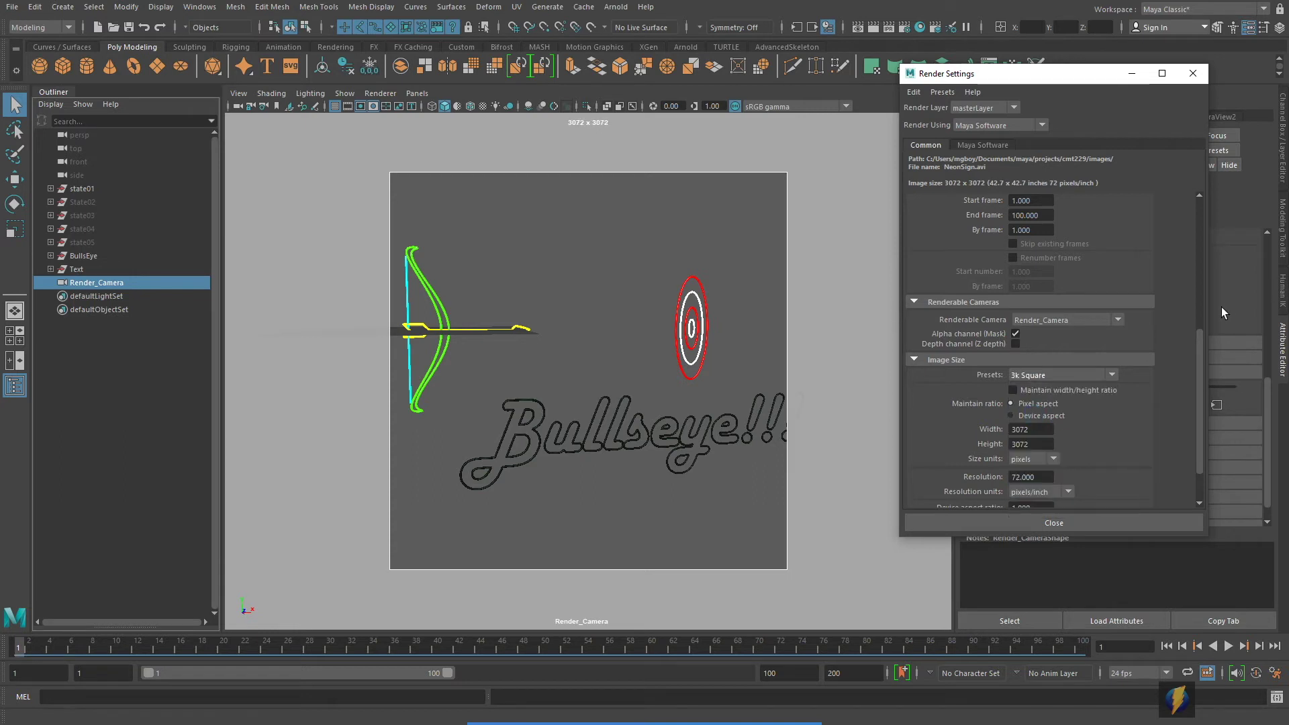
{"action": "left_click", "coordinate": [1112, 375]}
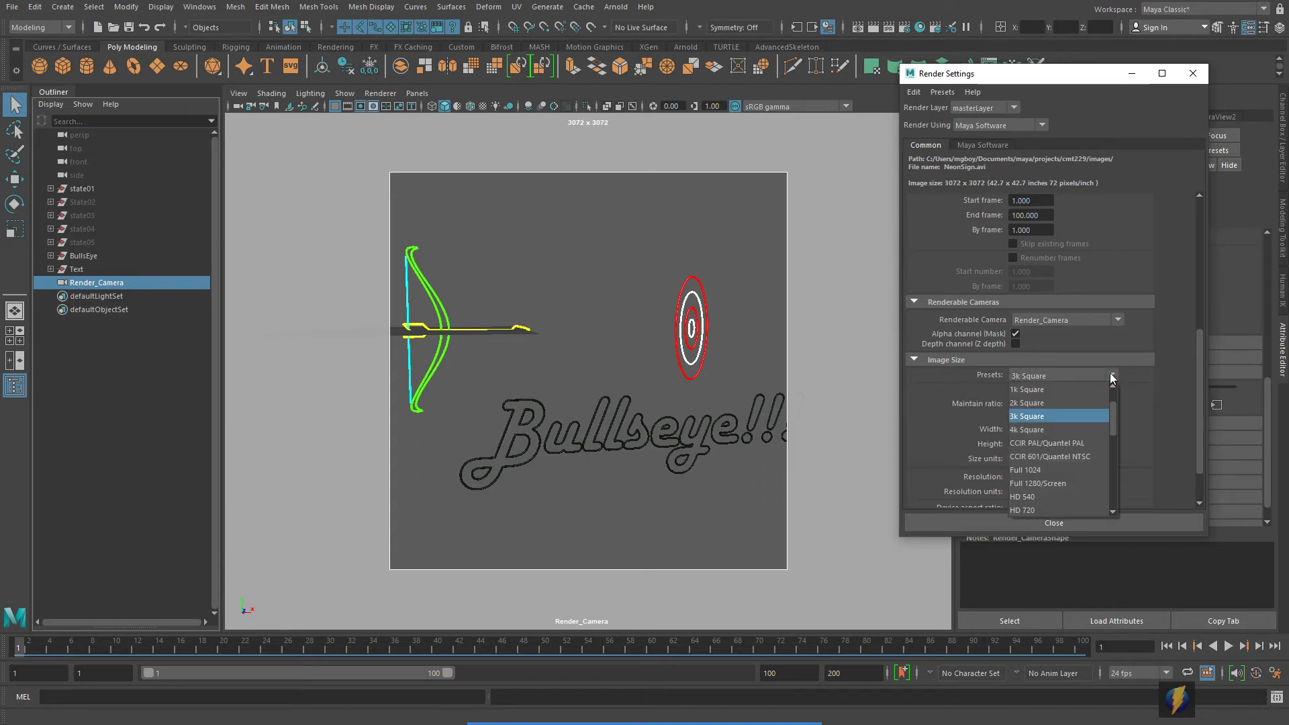
{"action": "left_click", "coordinate": [1059, 510]}
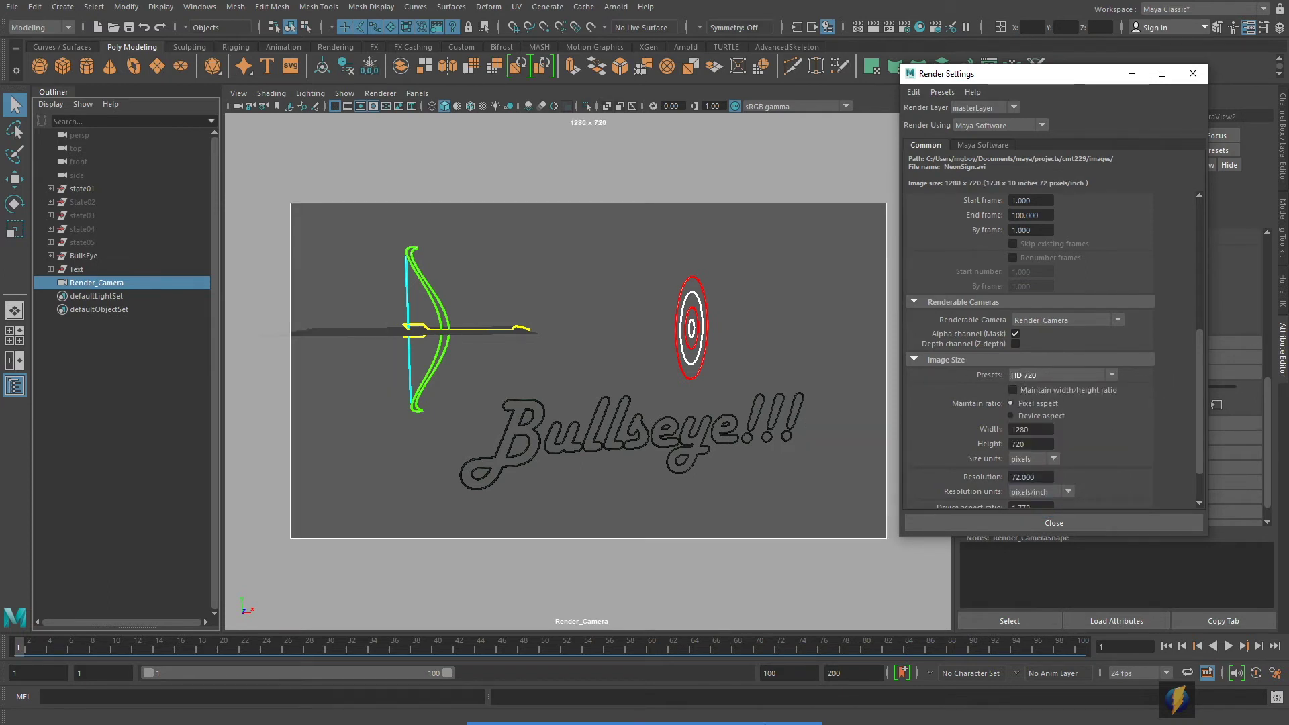
{"action": "left_click", "coordinate": [810, 464]}
{"action": "mouse_move", "coordinate": [811, 465]}
{"action": "left_mouse_down"}
{"action": "mouse_move", "coordinate": [964, 425]}
{"action": "mouse_move", "coordinate": [967, 459]}
{"action": "mouse_move", "coordinate": [977, 437]}
{"action": "mouse_move", "coordinate": [1001, 441]}
{"action": "mouse_move", "coordinate": [961, 435]}
{"action": "mouse_move", "coordinate": [917, 395]}
{"action": "mouse_move", "coordinate": [1006, 387]}
{"action": "mouse_move", "coordinate": [951, 408]}
{"action": "left_mouse_up"}
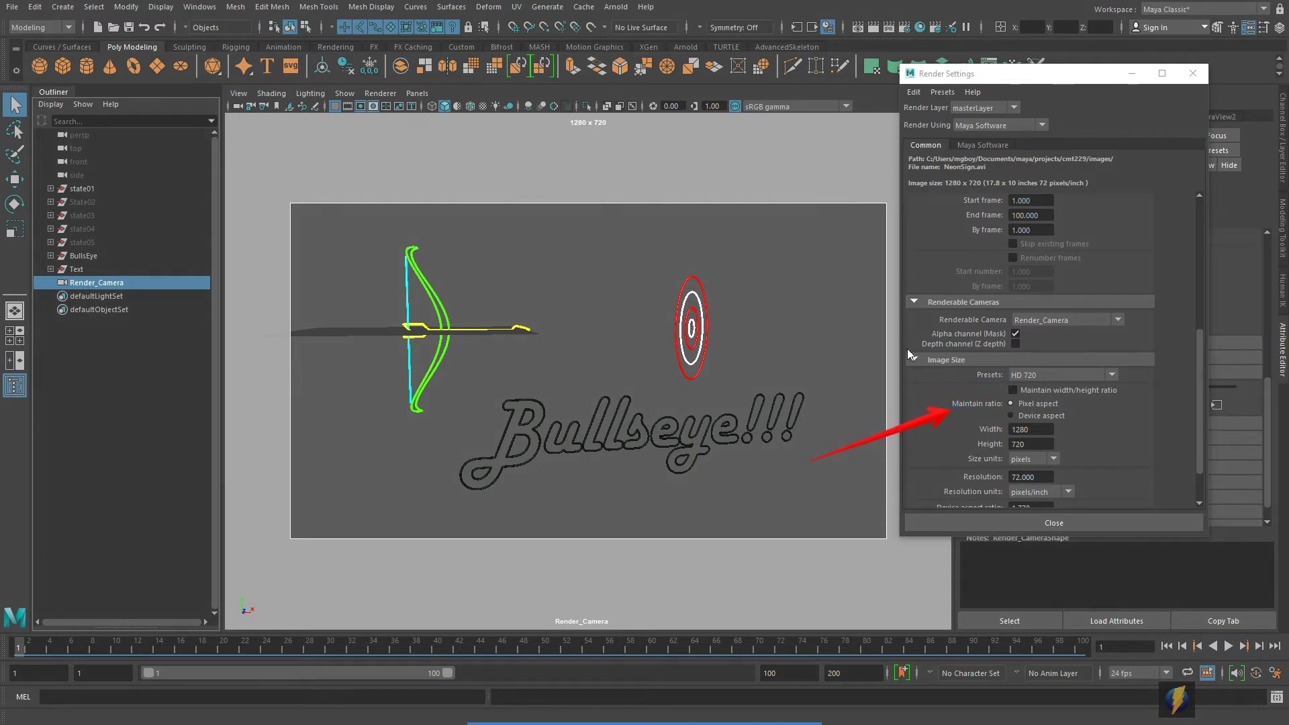
{"action": "left_click_drag", "start_coordinate": [1199, 332], "coordinate": [1203, 185]}
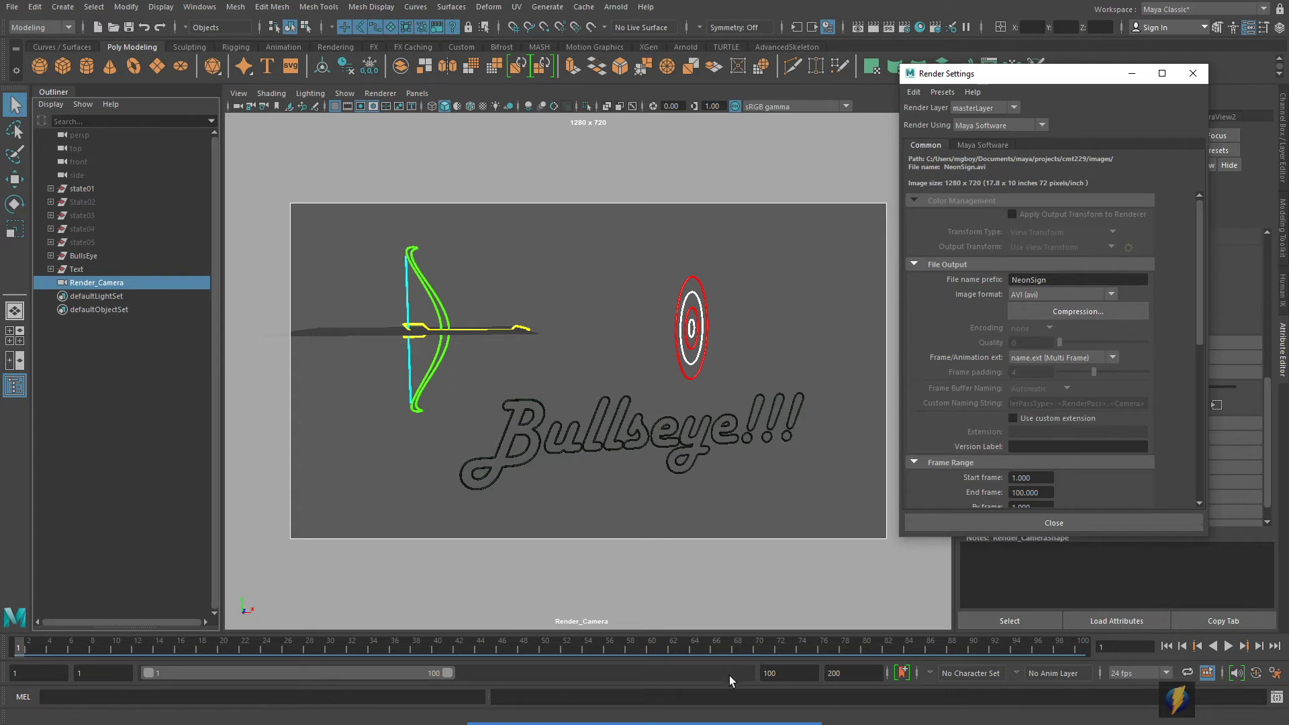
{"action": "mouse_move", "coordinate": [697, 722]}
{"action": "left_click", "coordinate": [696, 698]}
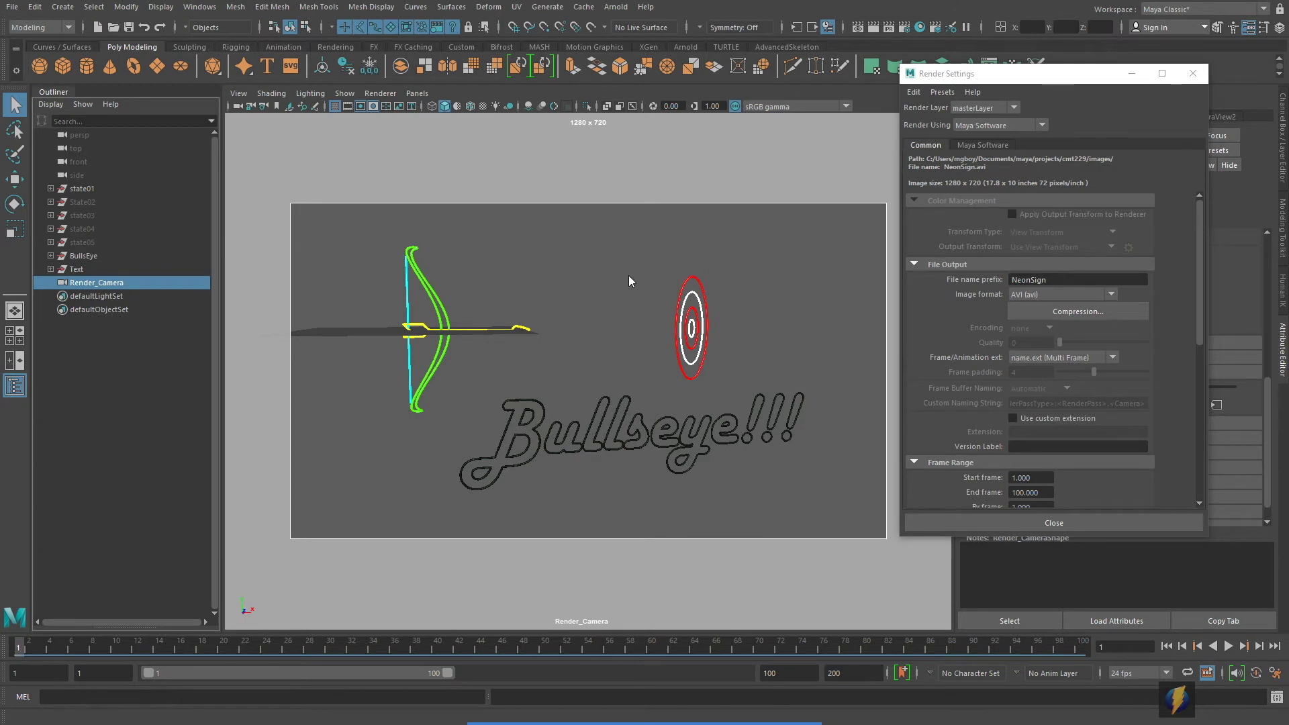
{"action": "mouse_move", "coordinate": [806, 354]}
{"action": "left_mouse_down"}
{"action": "mouse_move", "coordinate": [898, 181]}
{"action": "mouse_move", "coordinate": [889, 164]}
{"action": "mouse_move", "coordinate": [1099, 168]}
{"action": "left_mouse_up"}
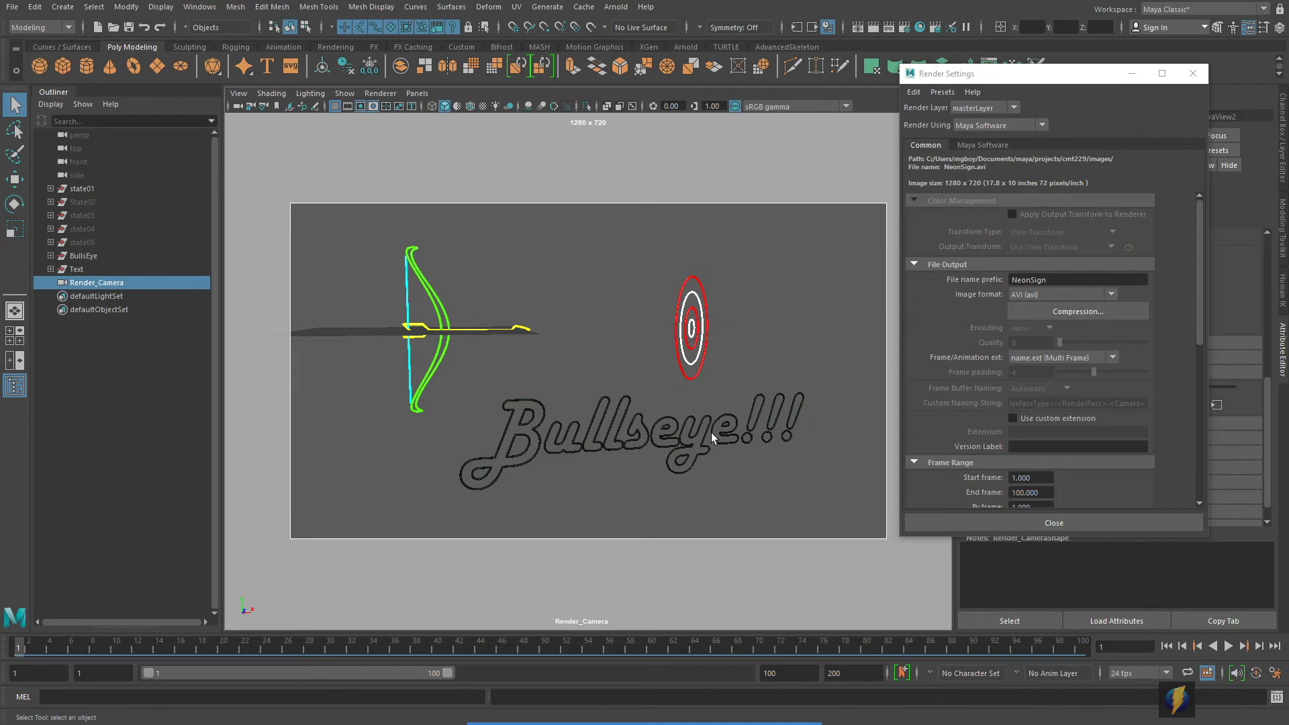
{"action": "left_click", "coordinate": [692, 705]}
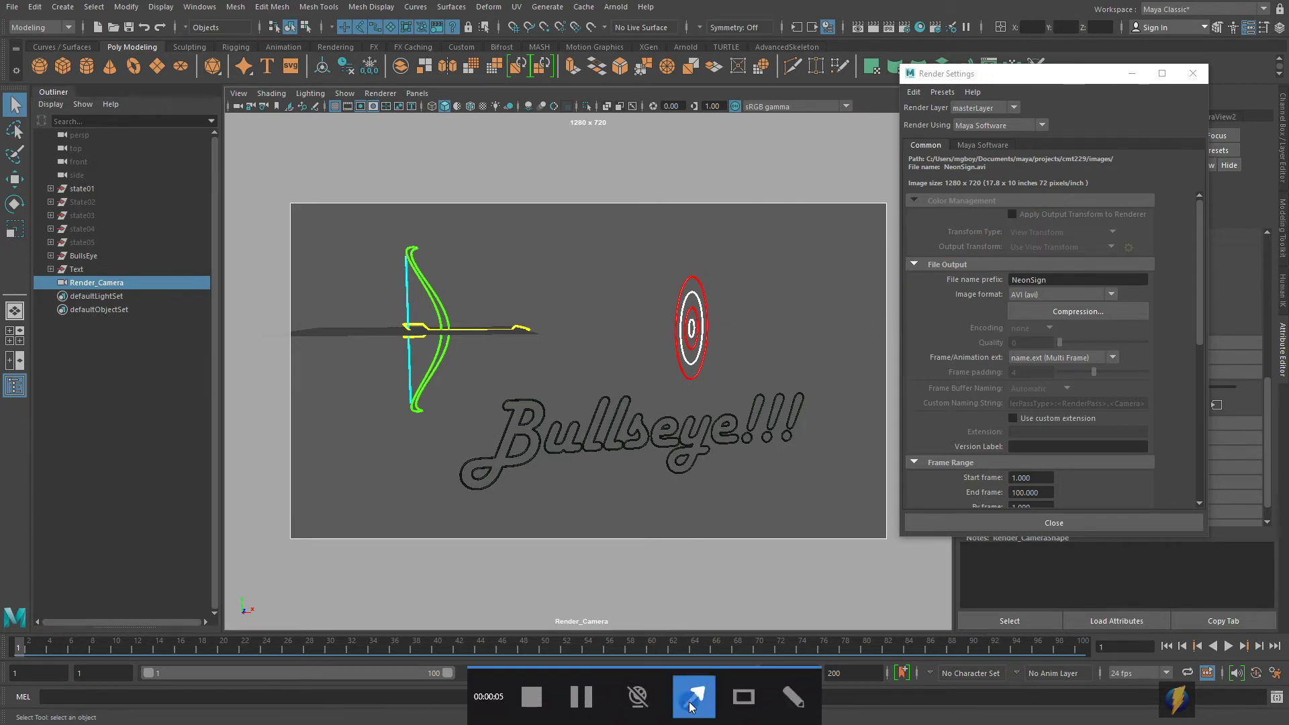
{"action": "left_click_drag", "start_coordinate": [816, 350], "coordinate": [970, 159]}
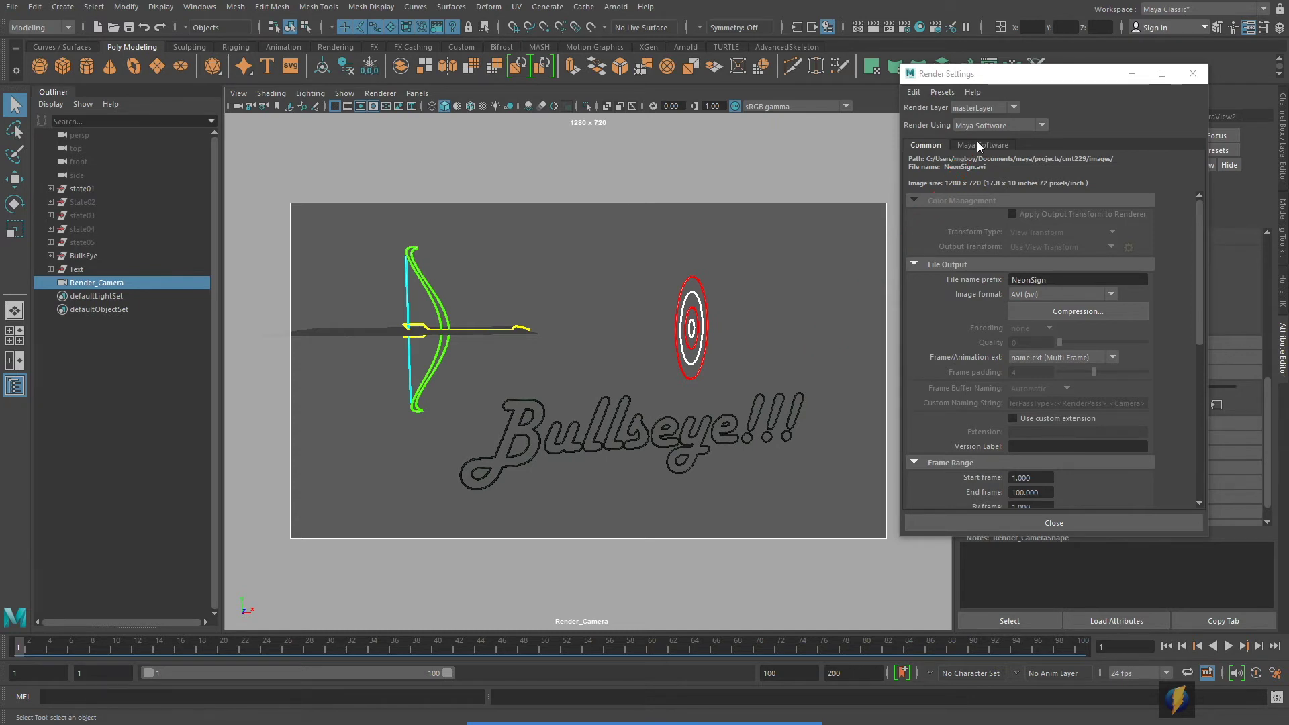
- Set the Maya Software anti-aliasing quality to Production quality and close the render settings
{"action": "left_click", "coordinate": [979, 145]}
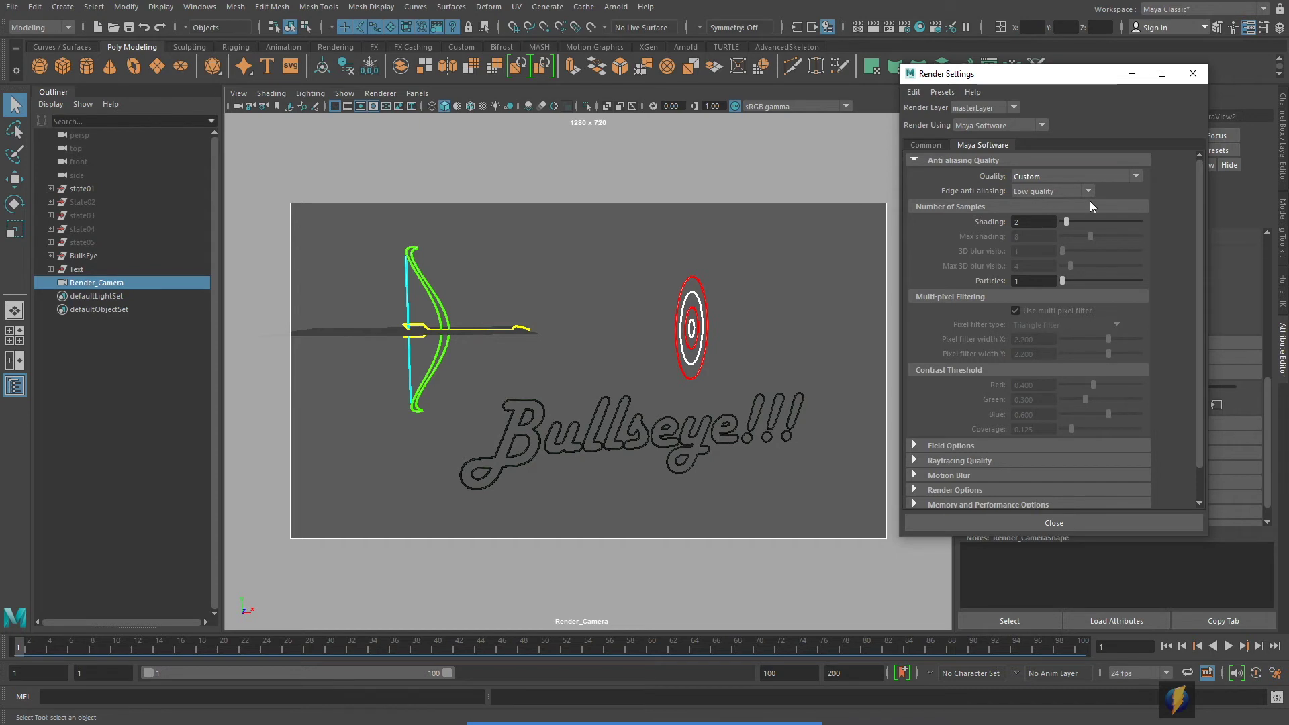
{"action": "left_click", "coordinate": [1135, 177]}
{"action": "left_click", "coordinate": [1058, 229]}
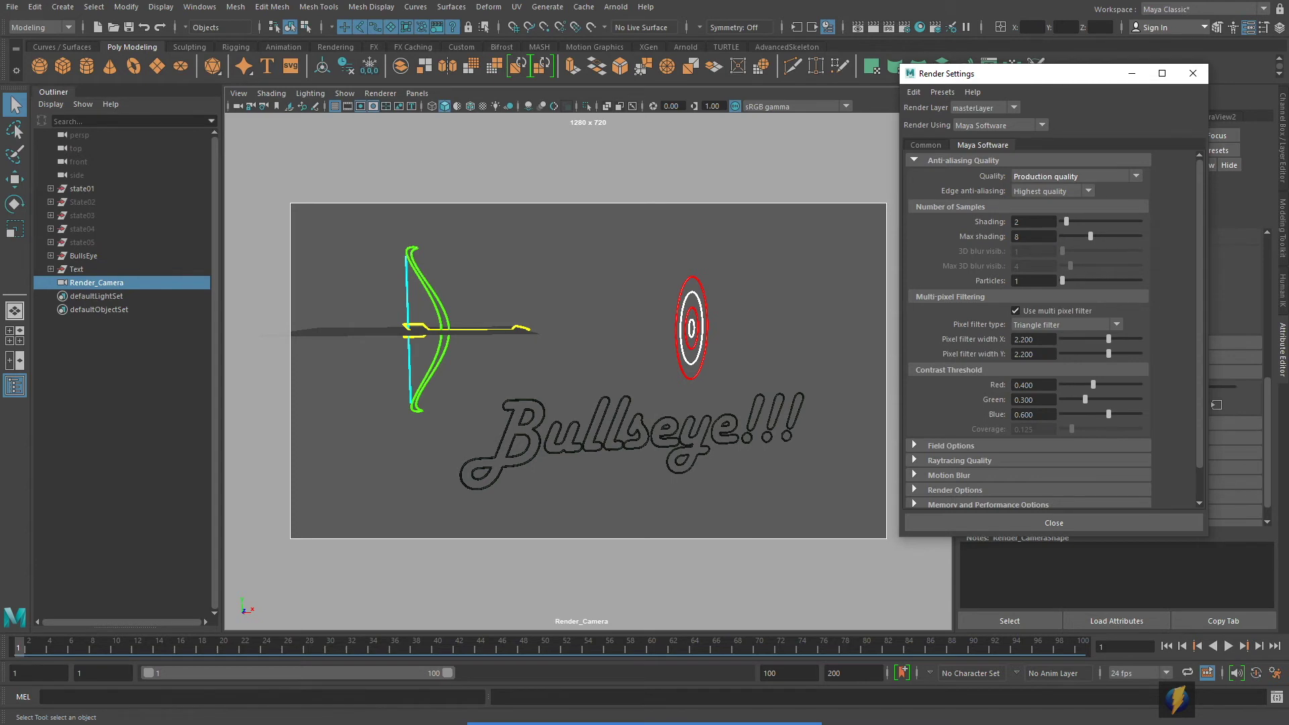
{"action": "left_click", "coordinate": [923, 145]}
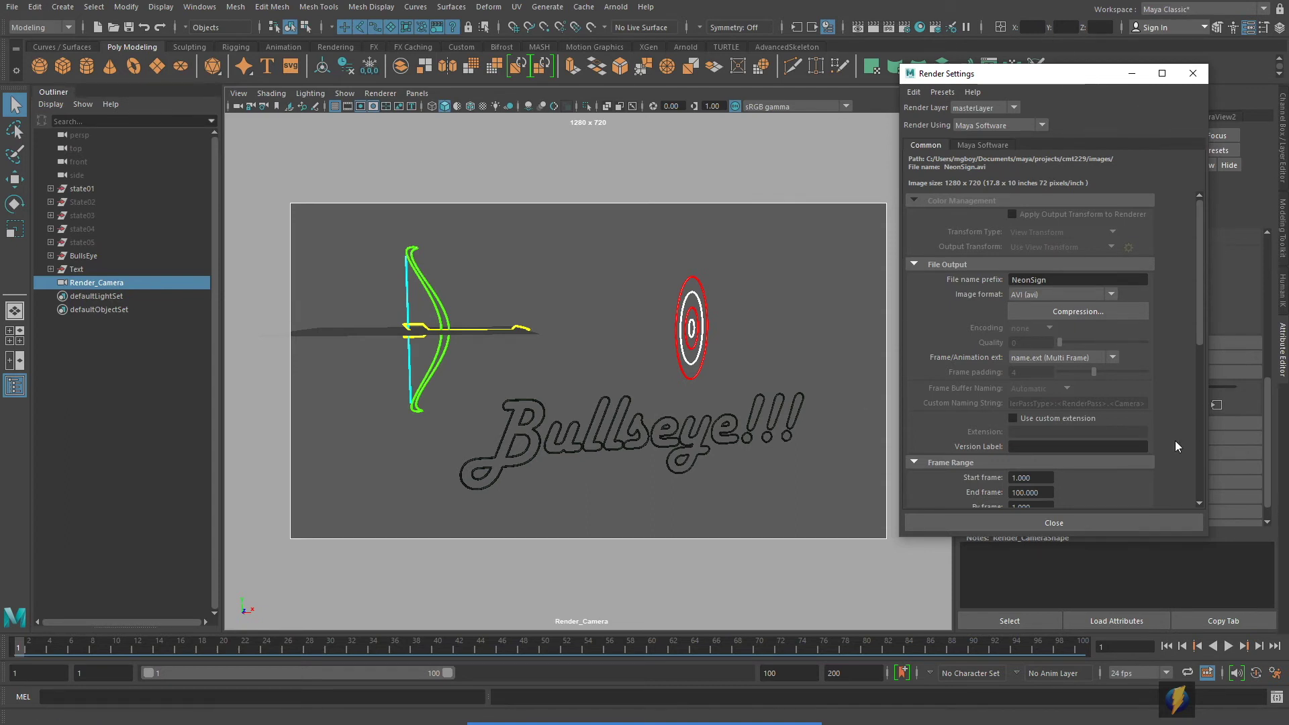
{"action": "left_click", "coordinate": [1060, 523]}
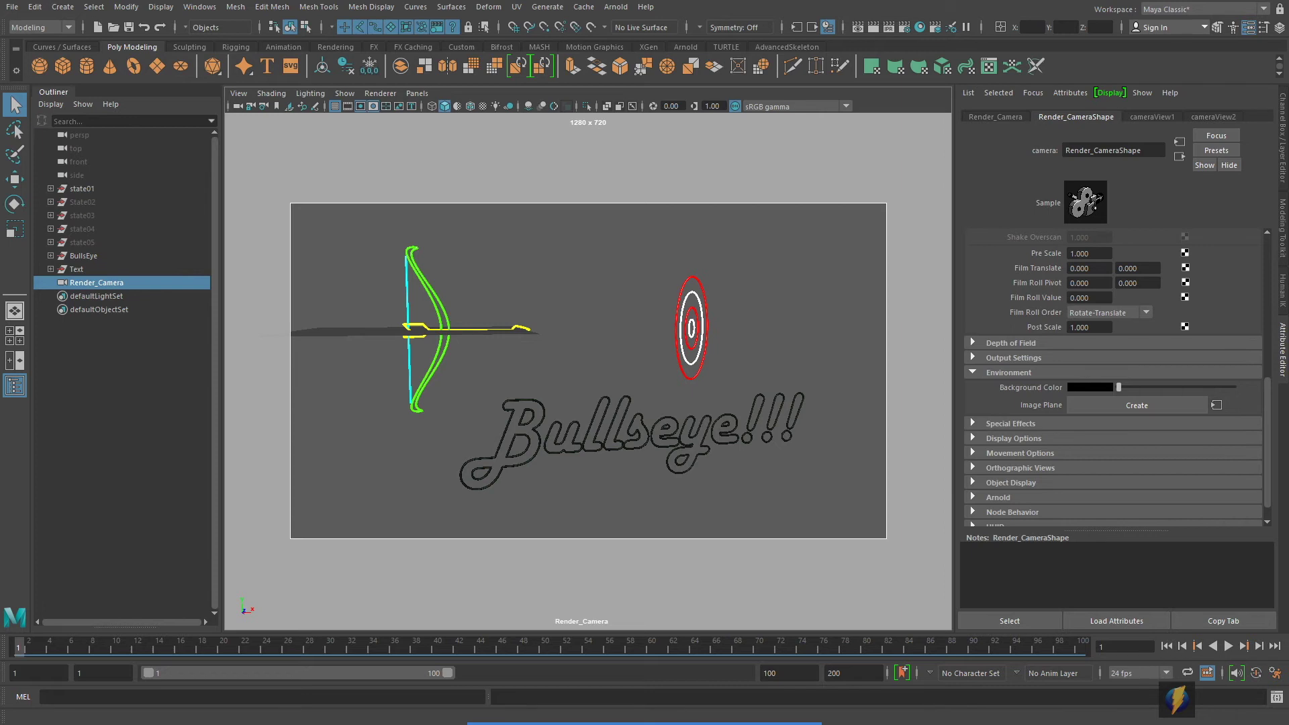
- Save the scene and switch to the Rendering menu set
{"action": "key", "text": "ctrl+s"}
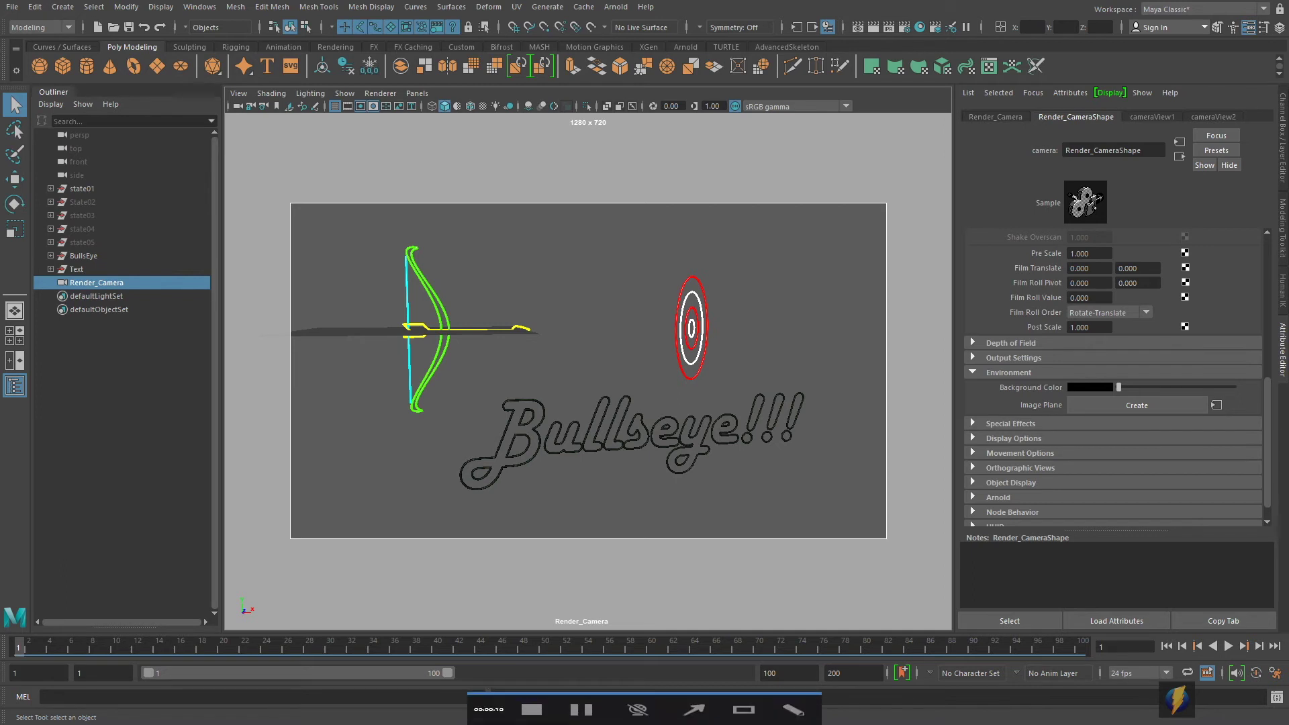
{"action": "mouse_move", "coordinate": [418, 412]}
{"action": "left_mouse_down"}
{"action": "mouse_move", "coordinate": [198, 166]}
{"action": "mouse_move", "coordinate": [94, 79]}
{"action": "mouse_move", "coordinate": [72, 37]}
{"action": "left_mouse_up"}
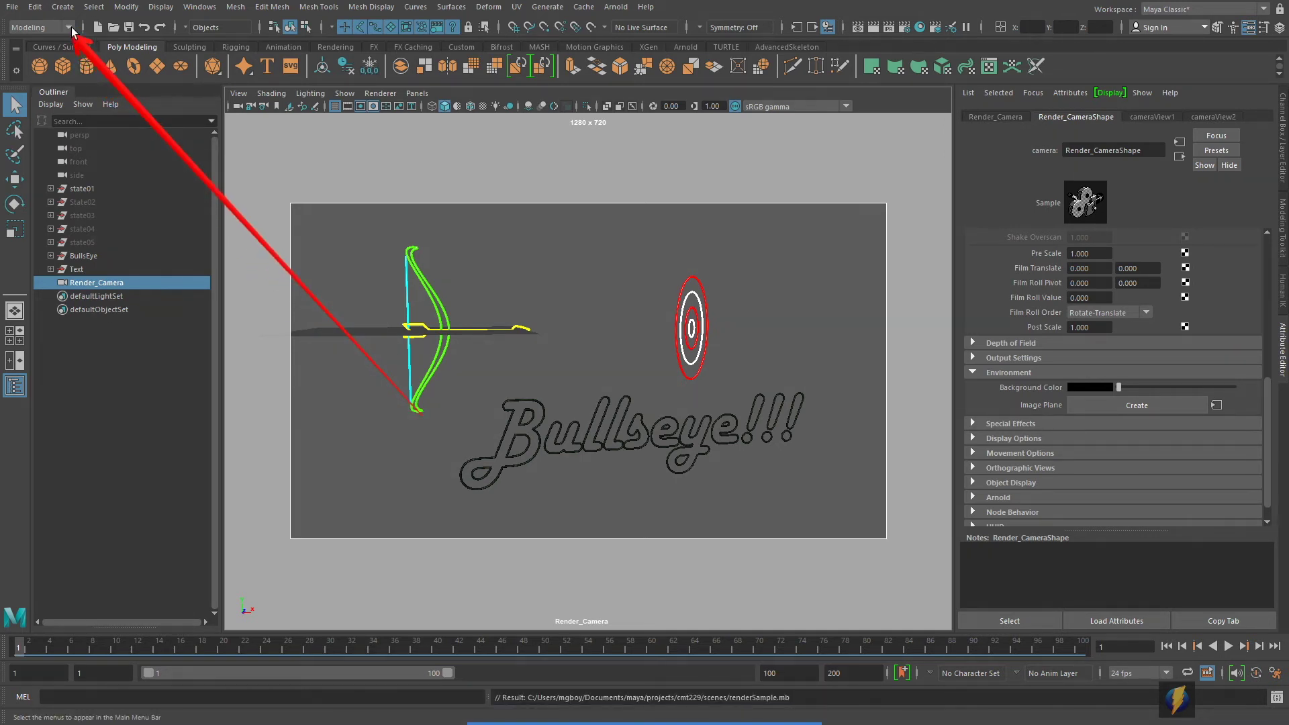
{"action": "left_click", "coordinate": [69, 28]}
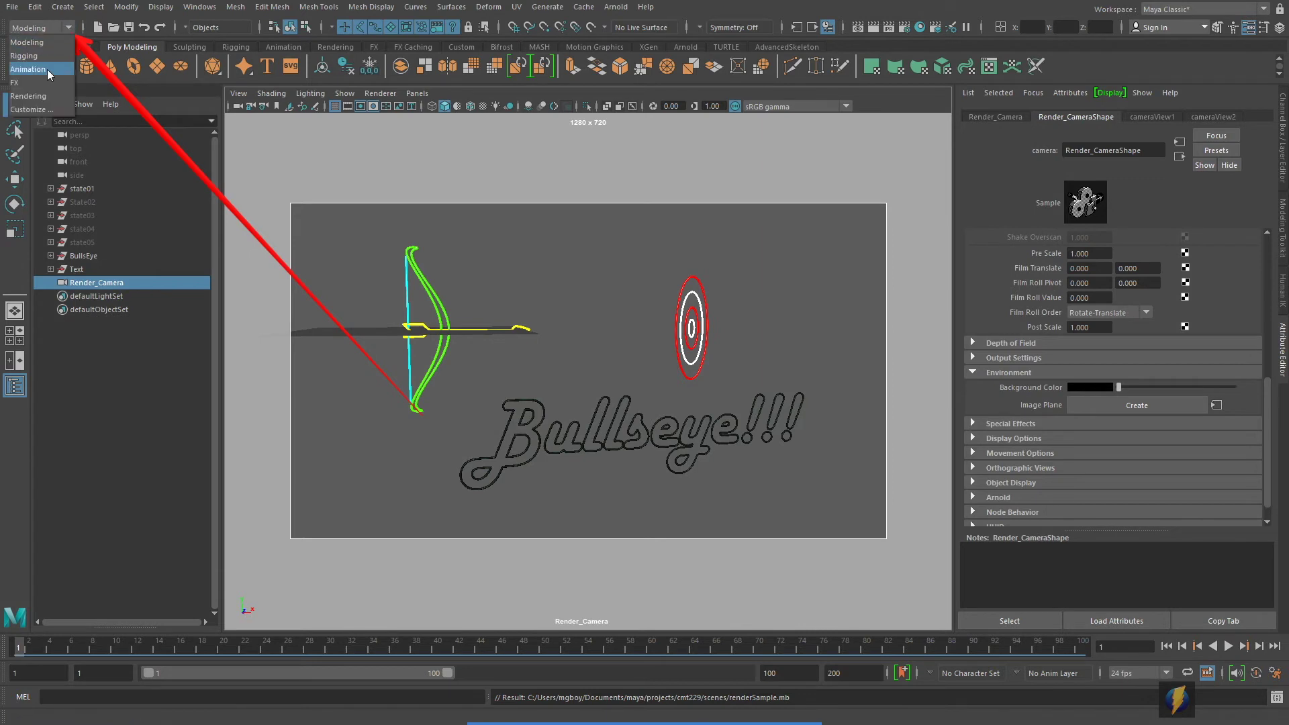
{"action": "left_click", "coordinate": [32, 96]}
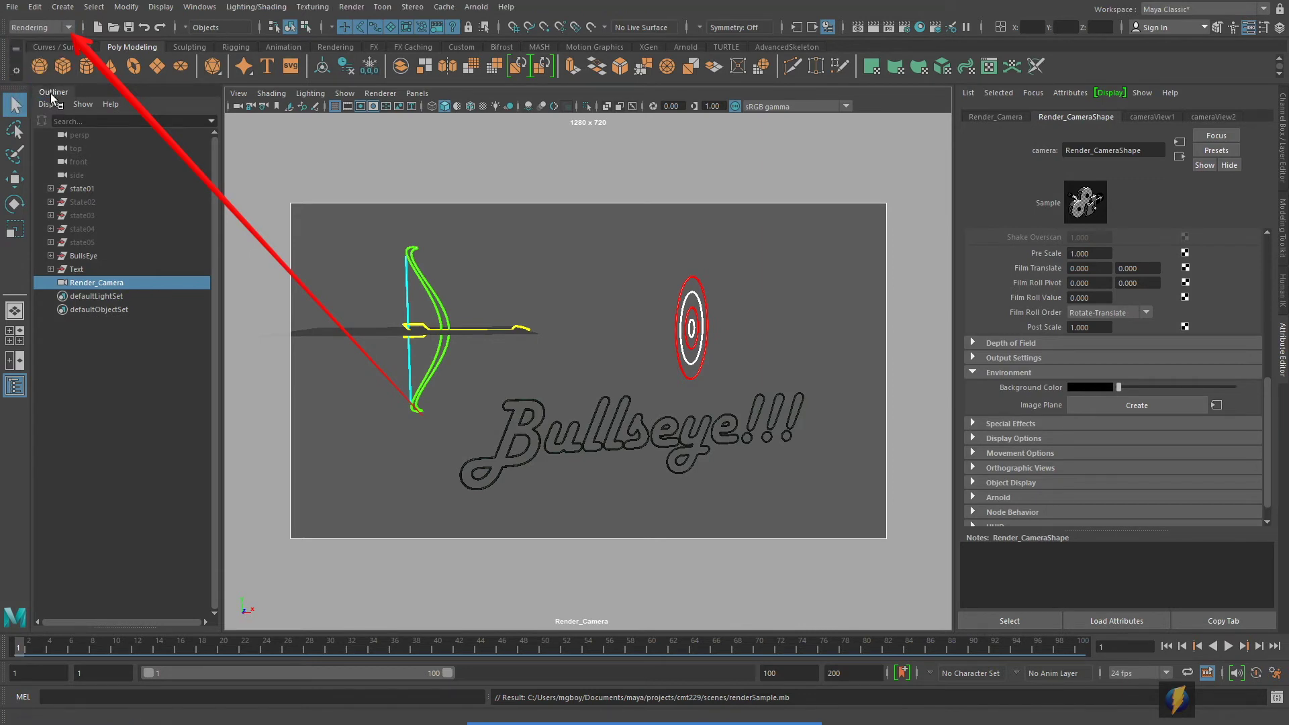
- Start a batch render of the animation and continue with the student version file
{"action": "left_click", "coordinate": [699, 706]}
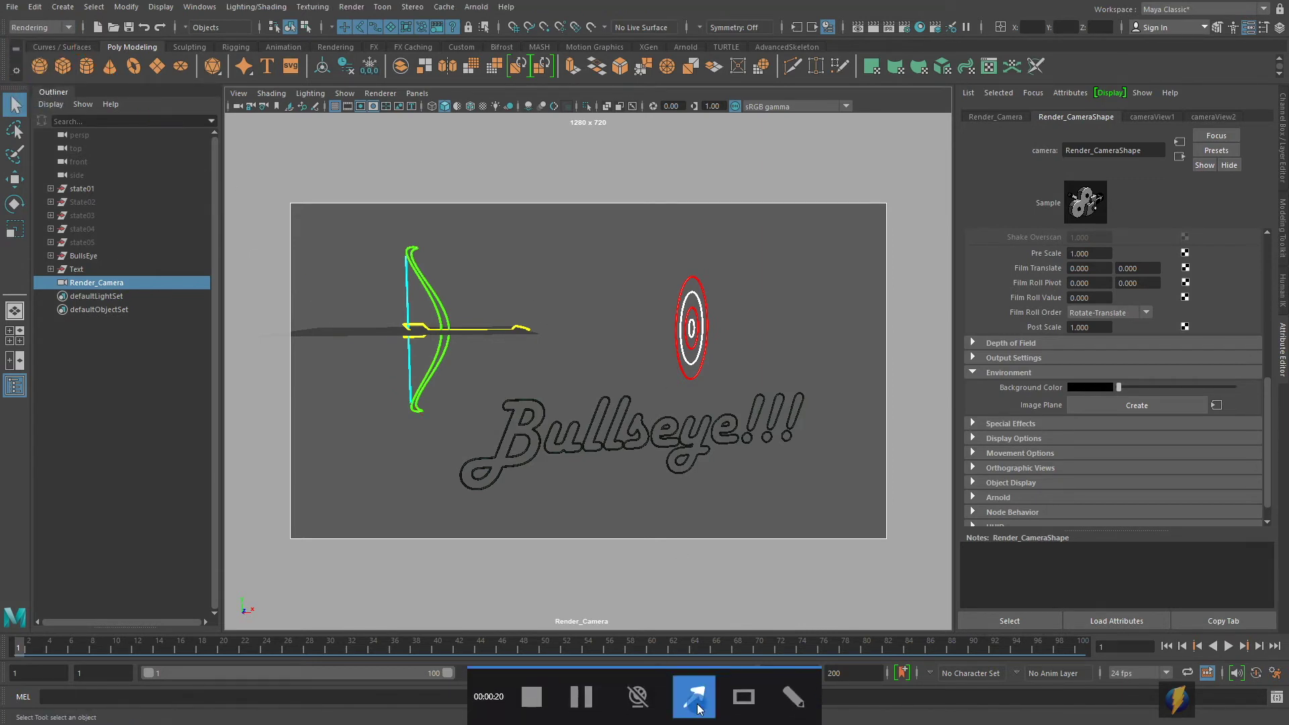
{"action": "left_click_drag", "start_coordinate": [419, 427], "coordinate": [344, 34]}
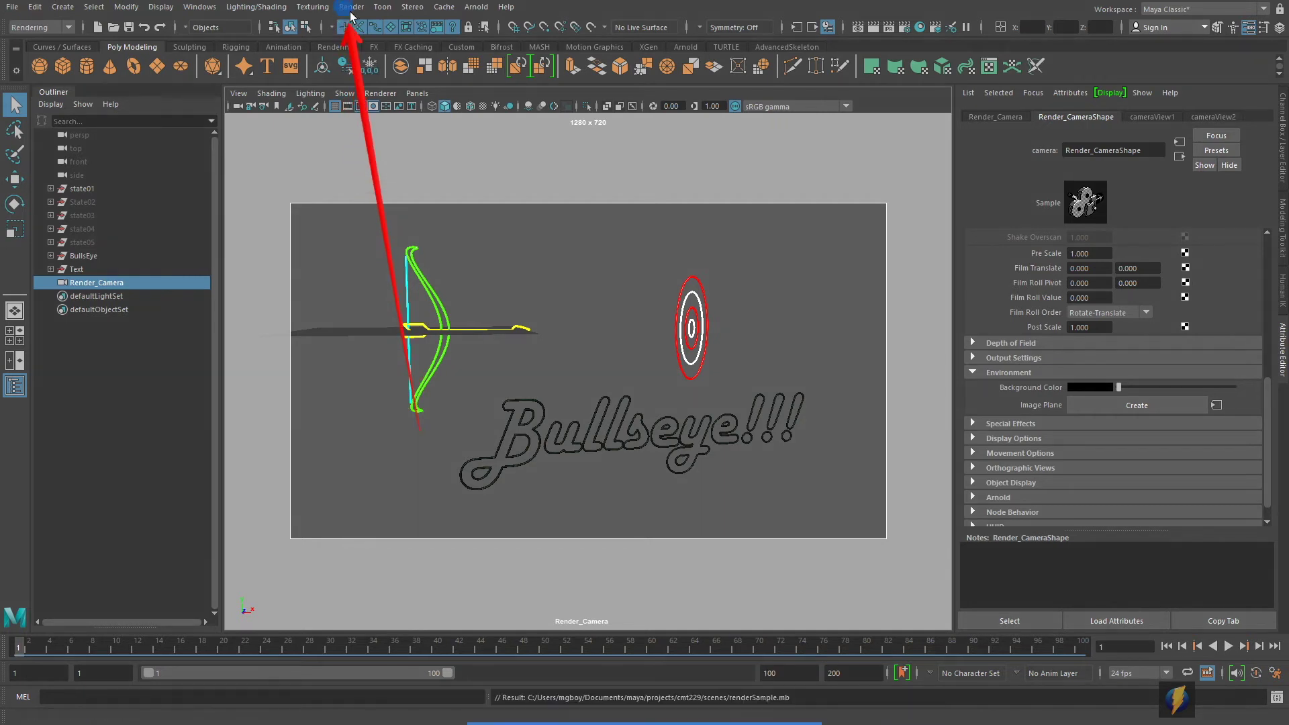
{"action": "left_click", "coordinate": [351, 7]}
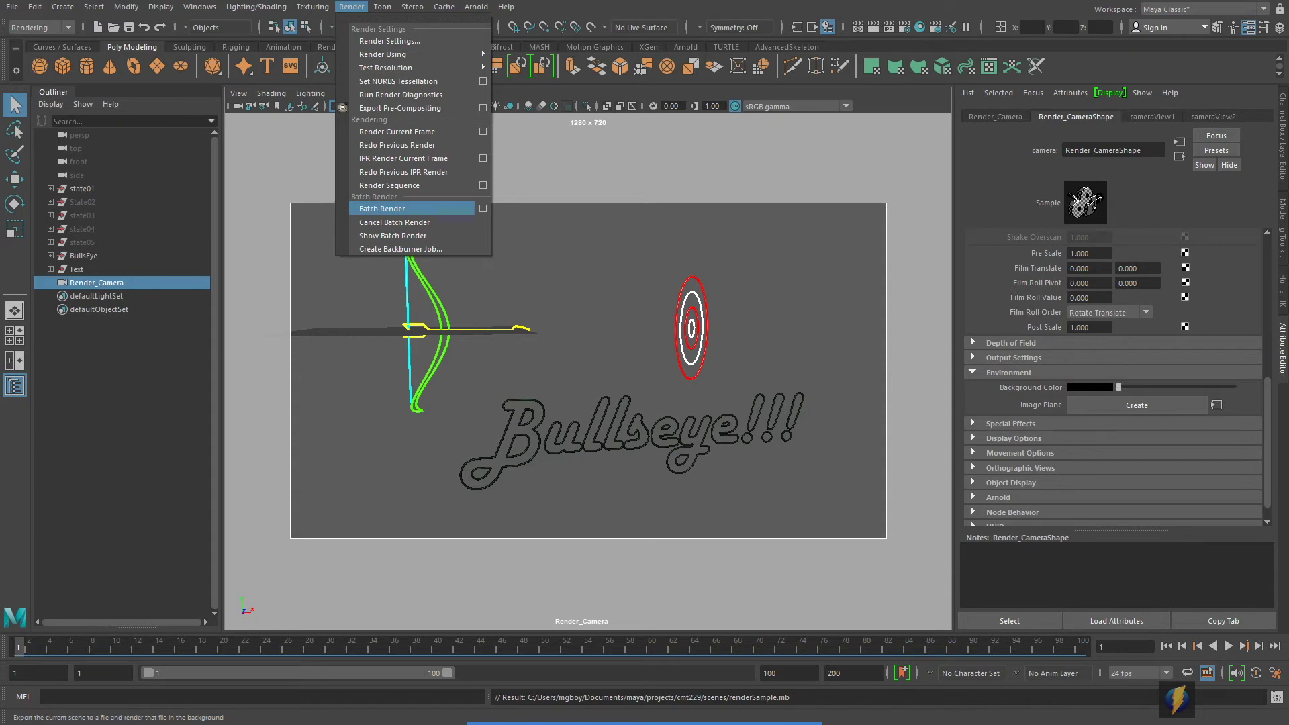
{"action": "left_click", "coordinate": [413, 207]}
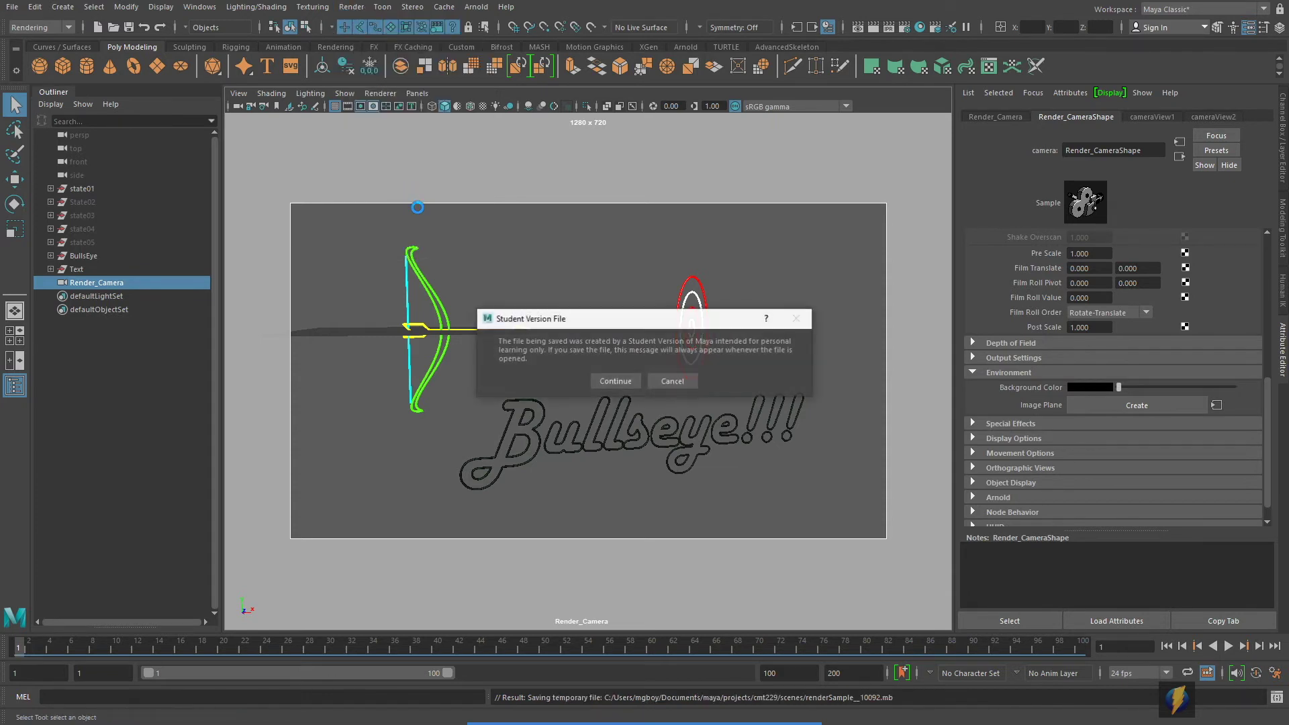
{"action": "left_click", "coordinate": [605, 380]}
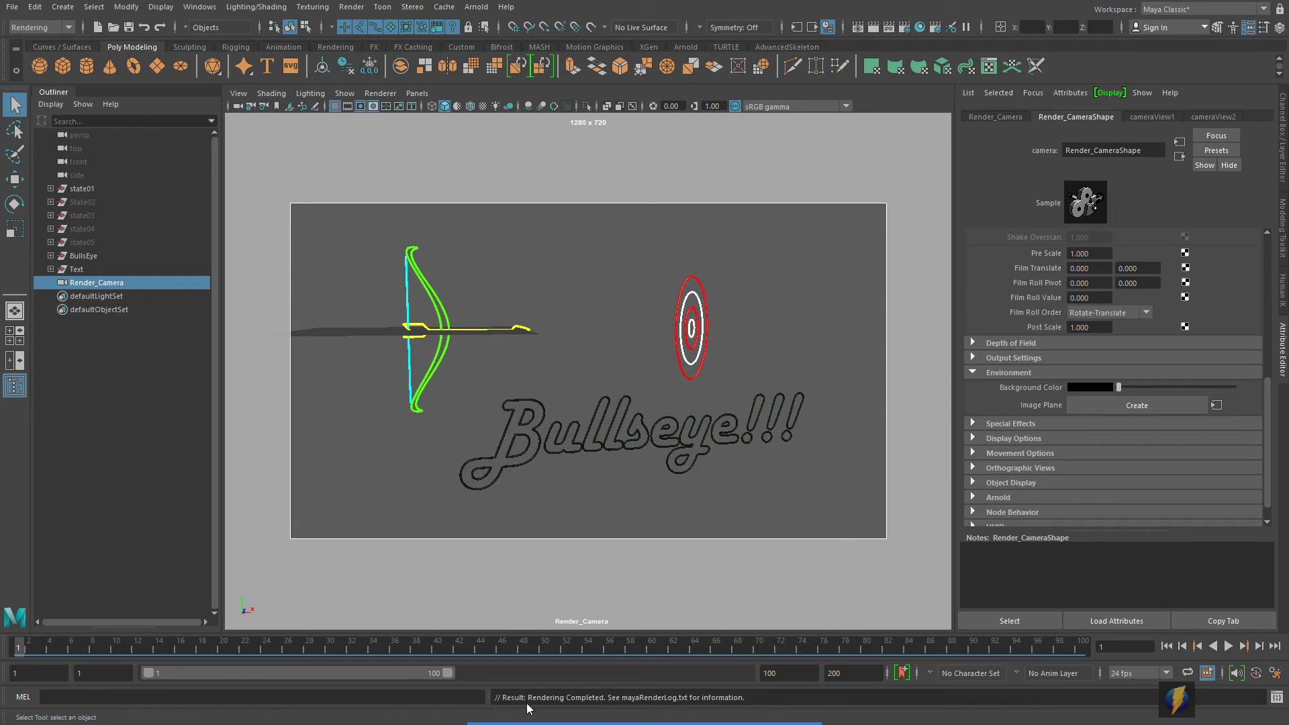
- Open the Script Editor and review the batch render log for the completion message and the NeonSign.avi output path, and close it
{"action": "mouse_move", "coordinate": [739, 706]}
{"action": "left_click", "coordinate": [693, 705]}
{"action": "mouse_move", "coordinate": [774, 388]}
{"action": "left_mouse_down"}
{"action": "mouse_move", "coordinate": [554, 615]}
{"action": "mouse_move", "coordinate": [526, 686]}
{"action": "mouse_move", "coordinate": [594, 690]}
{"action": "left_mouse_up"}
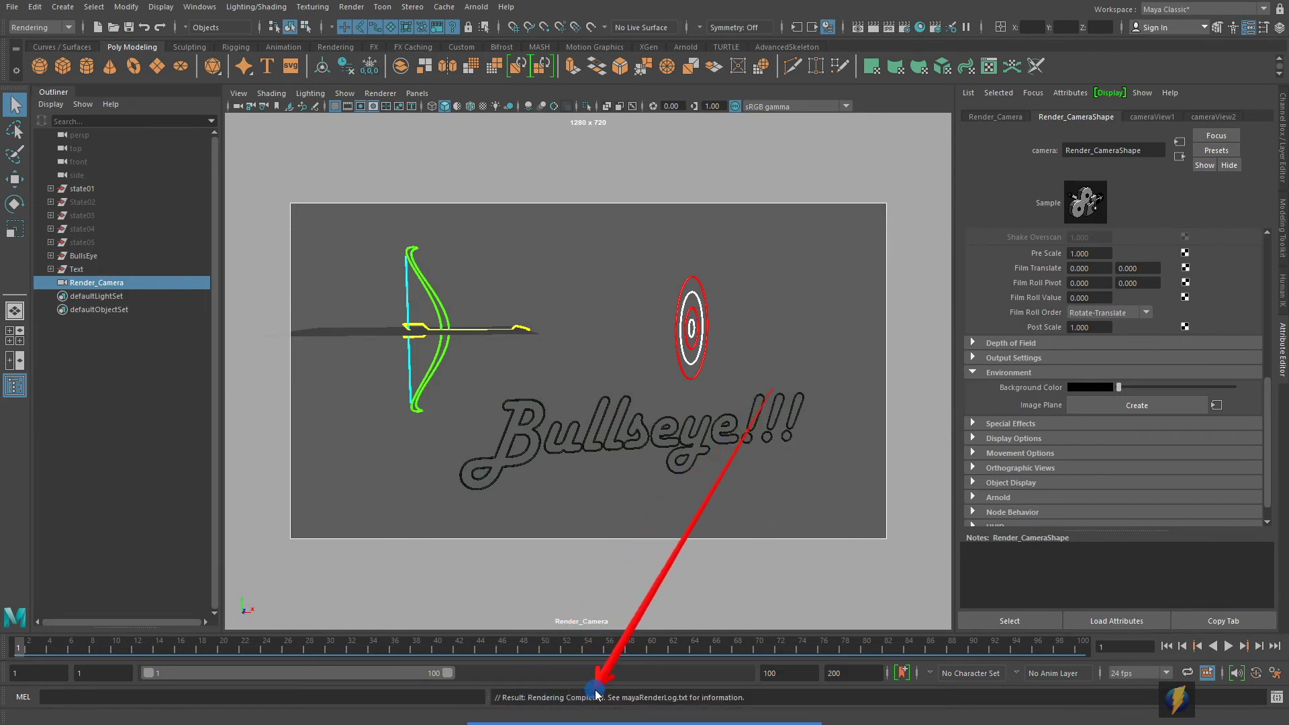
{"action": "left_click", "coordinate": [1277, 698]}
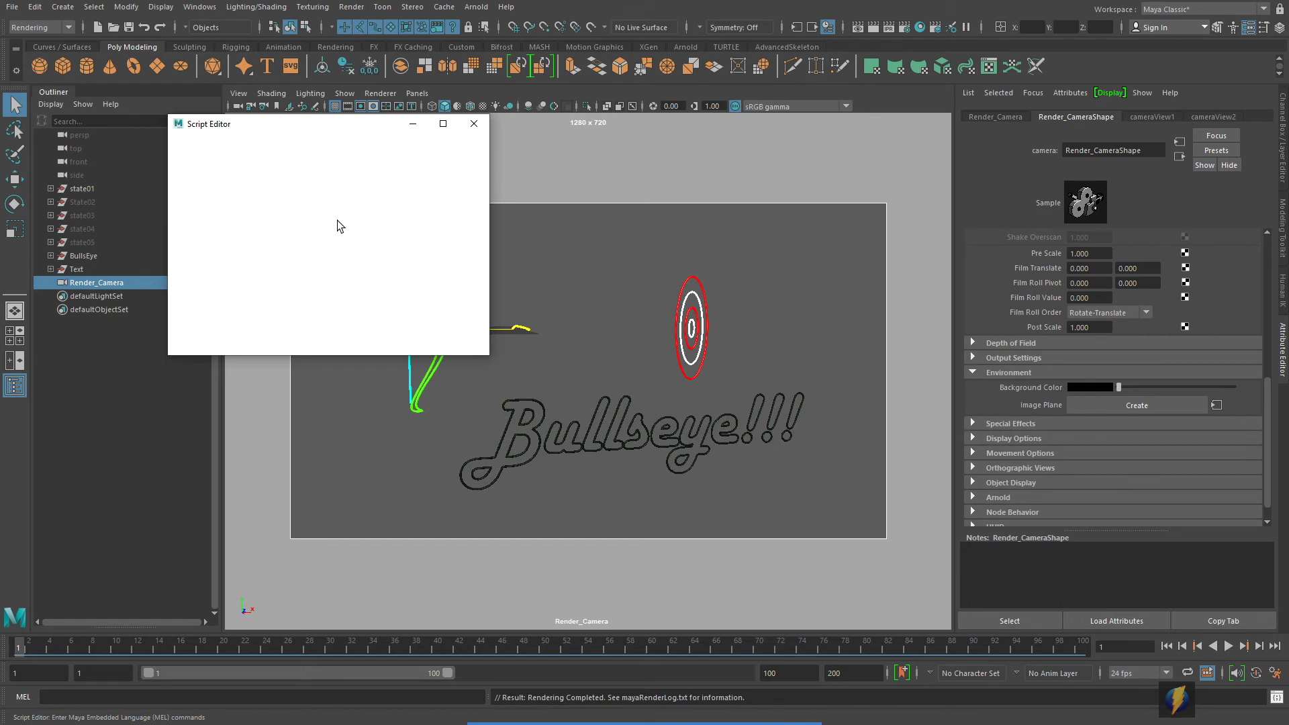
{"action": "left_click", "coordinate": [476, 123]}
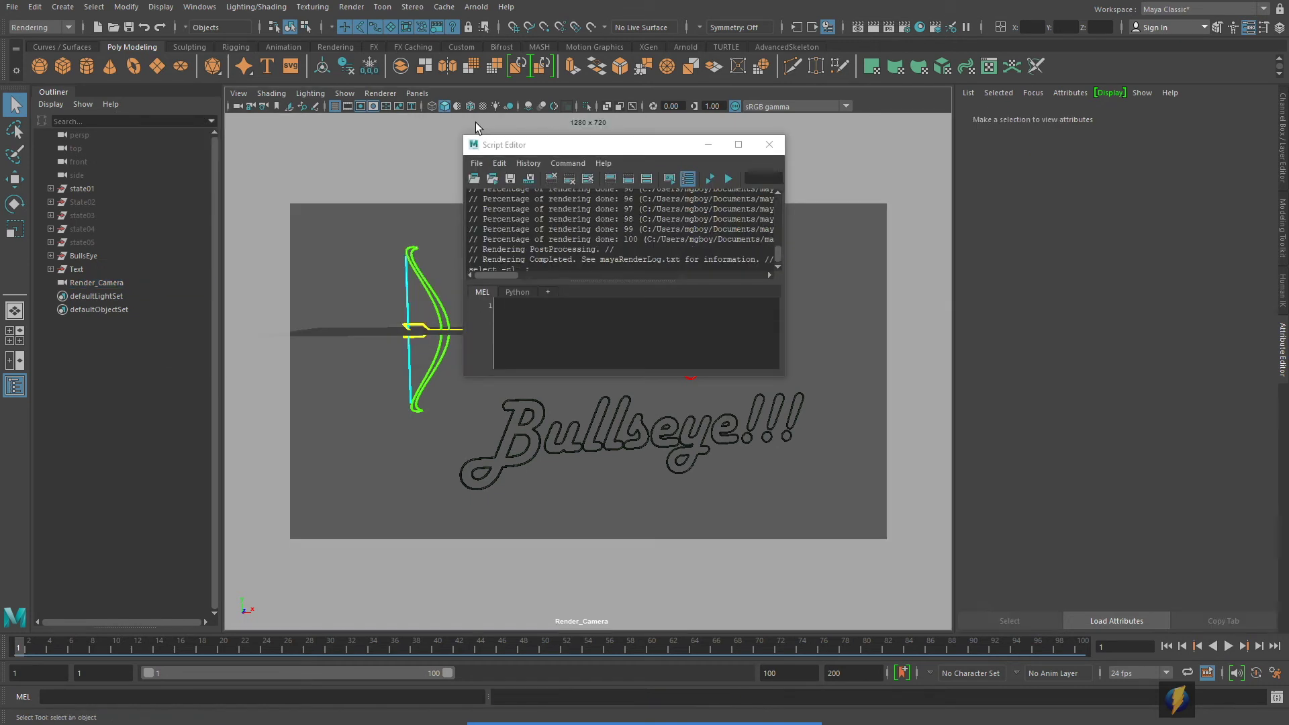
{"action": "left_click_drag", "start_coordinate": [783, 242], "coordinate": [1127, 229]}
{"action": "left_click_drag", "start_coordinate": [1006, 377], "coordinate": [995, 614]}
{"action": "left_click_drag", "start_coordinate": [483, 365], "coordinate": [799, 368]}
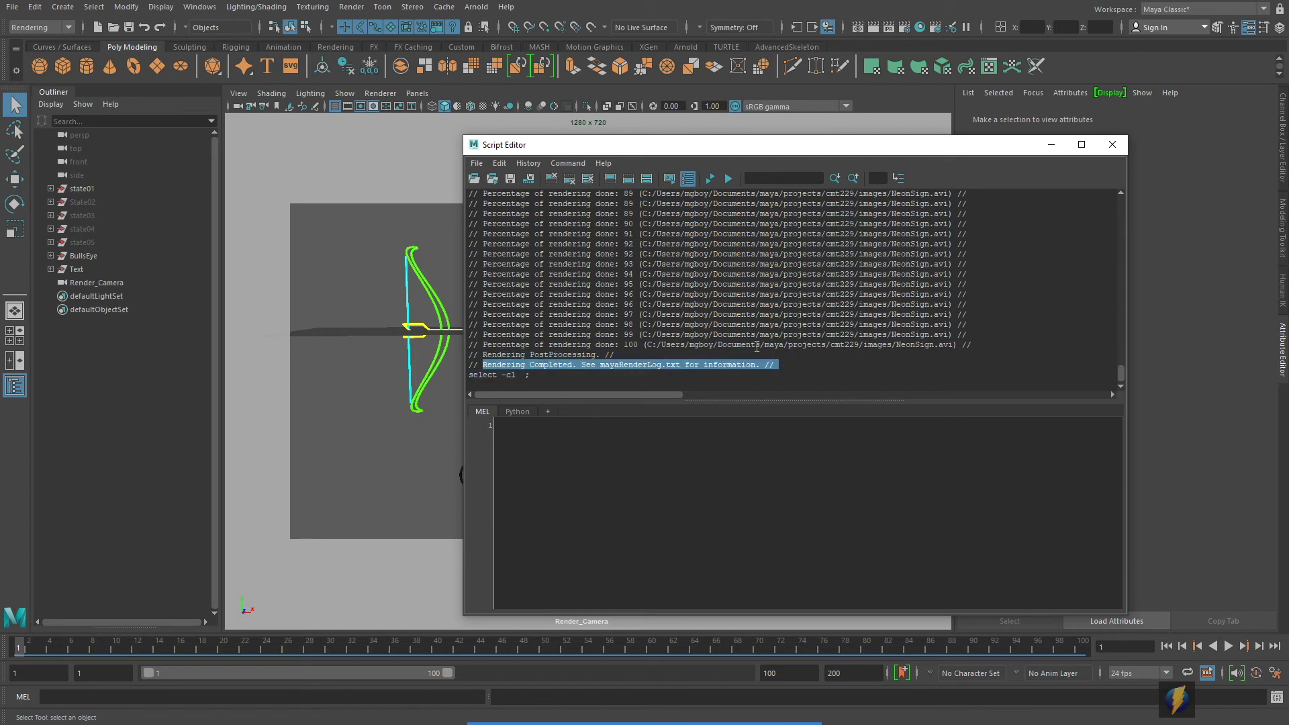
{"action": "left_click_drag", "start_coordinate": [646, 344], "coordinate": [953, 345]}
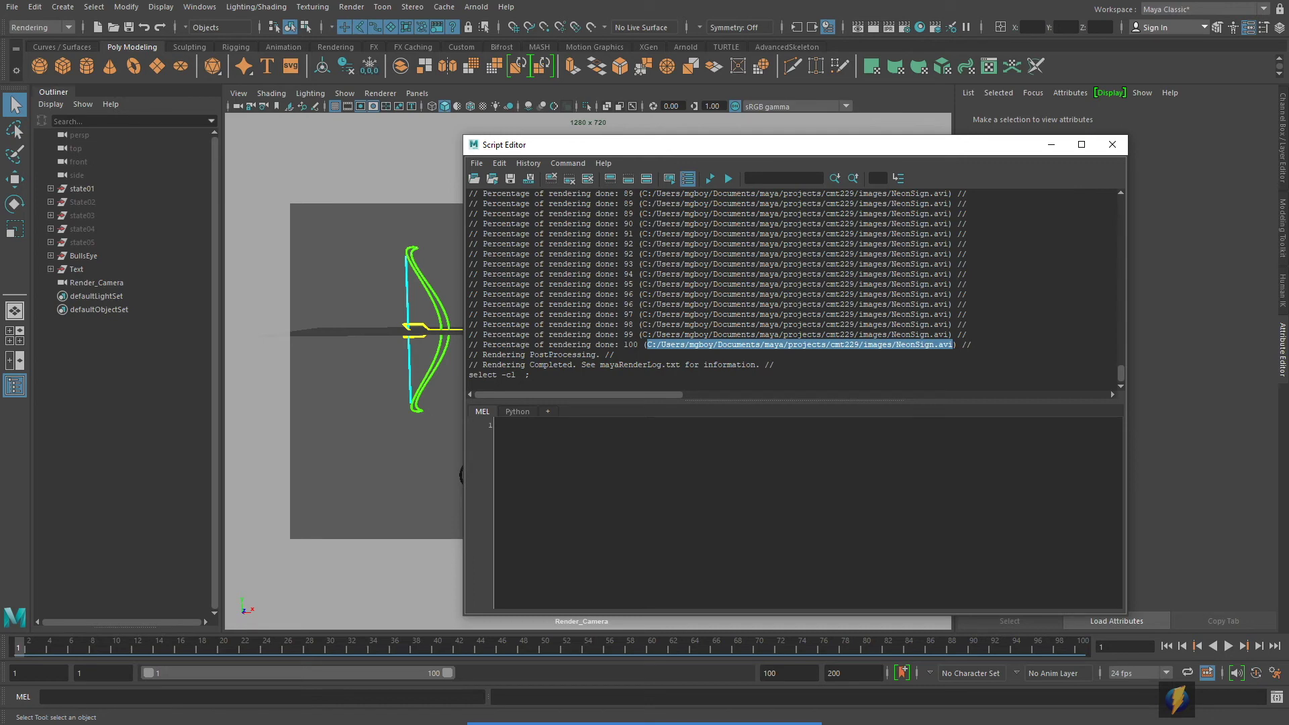
{"action": "left_click", "coordinate": [1113, 144]}
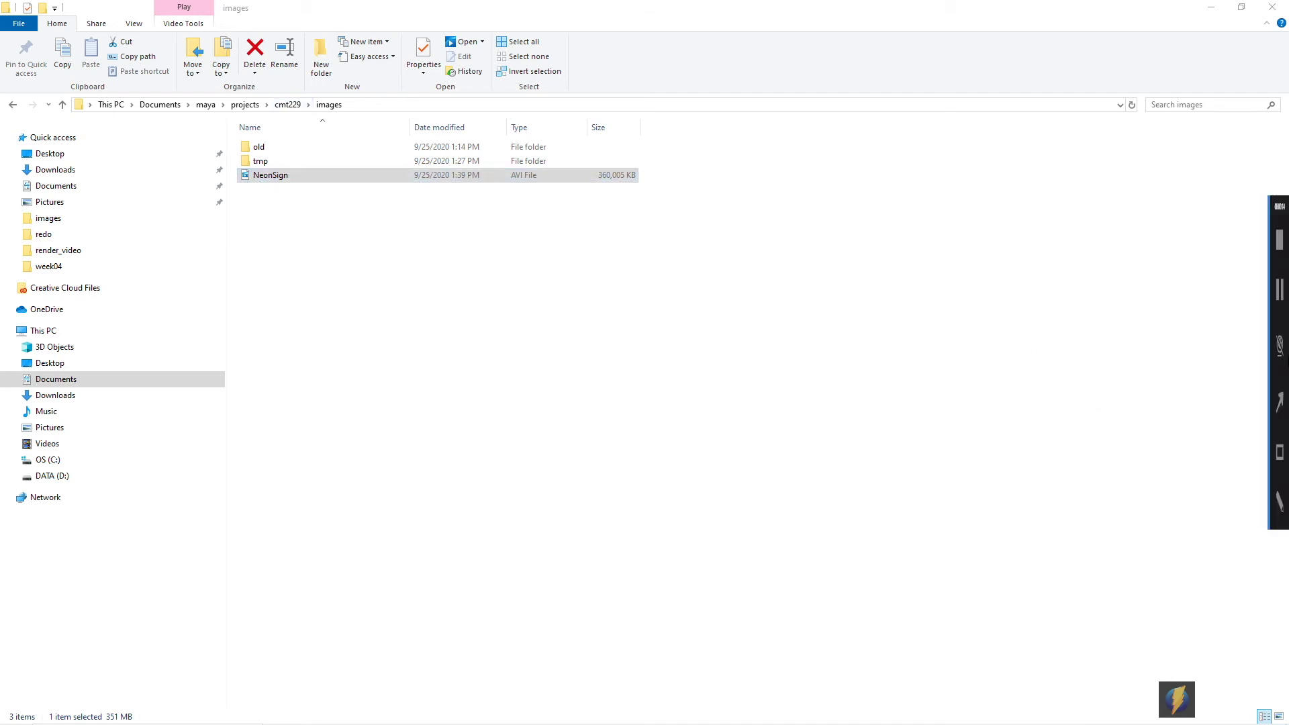
- Check the NeonSign AVI's file size in the cmt229 images folder and play the video in Windows Media Player
{"action": "mouse_move", "coordinate": [486, 411]}
{"action": "left_mouse_down"}
{"action": "mouse_move", "coordinate": [523, 179]}
{"action": "mouse_move", "coordinate": [530, 285]}
{"action": "mouse_move", "coordinate": [604, 195]}
{"action": "mouse_move", "coordinate": [596, 182]}
{"action": "mouse_move", "coordinate": [627, 186]}
{"action": "mouse_move", "coordinate": [602, 196]}
{"action": "left_mouse_up"}
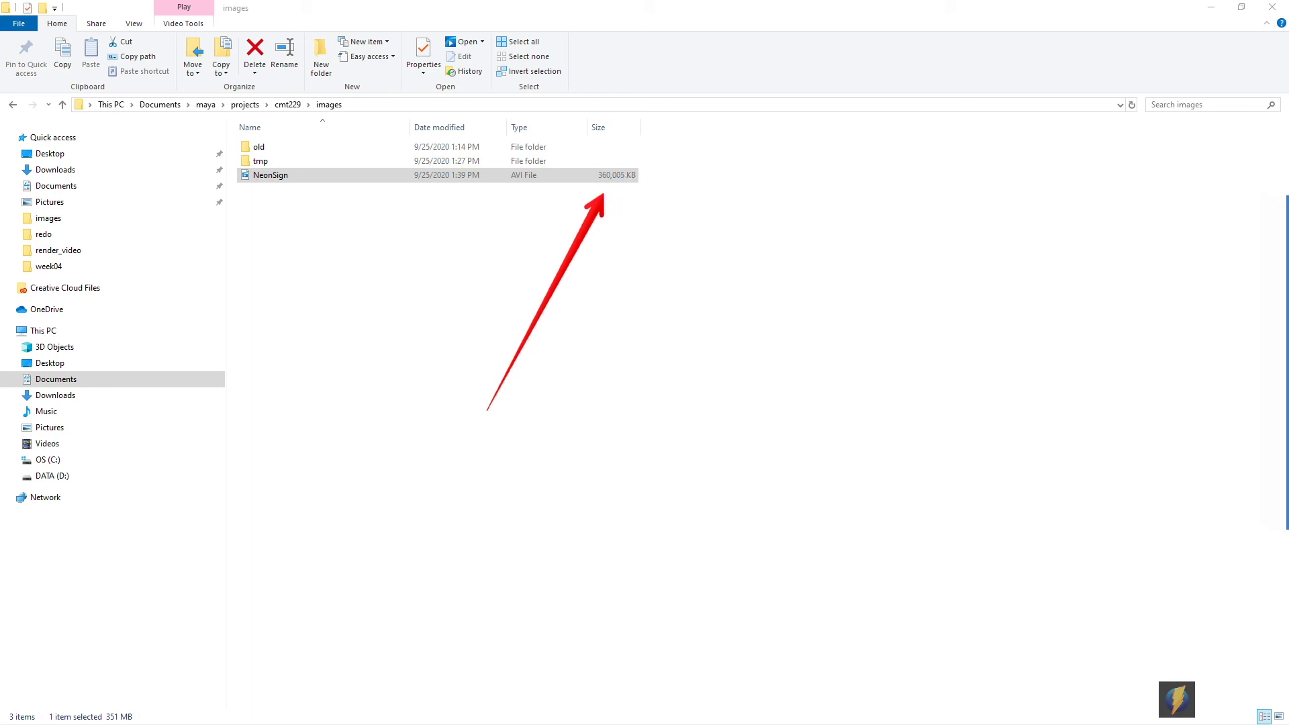
{"action": "key", "text": "Escape"}
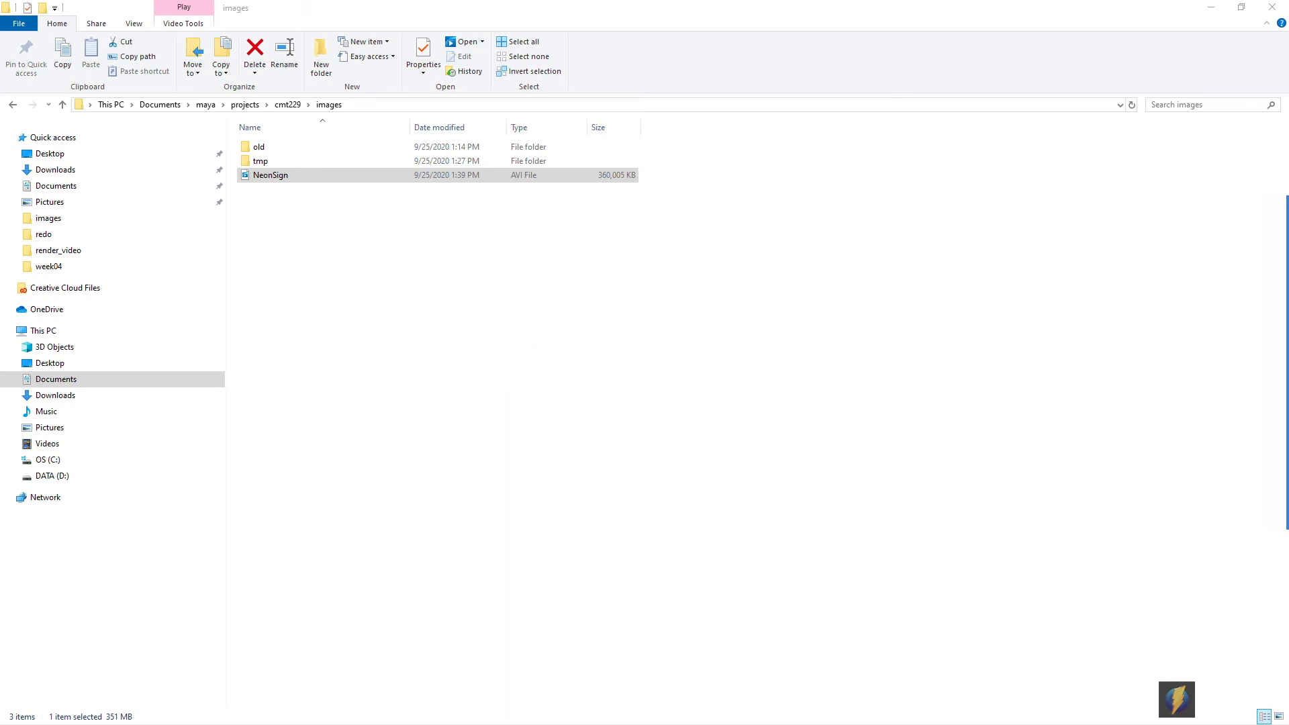
{"action": "right_click", "coordinate": [266, 174]}
{"action": "mouse_move", "coordinate": [175, 273]}
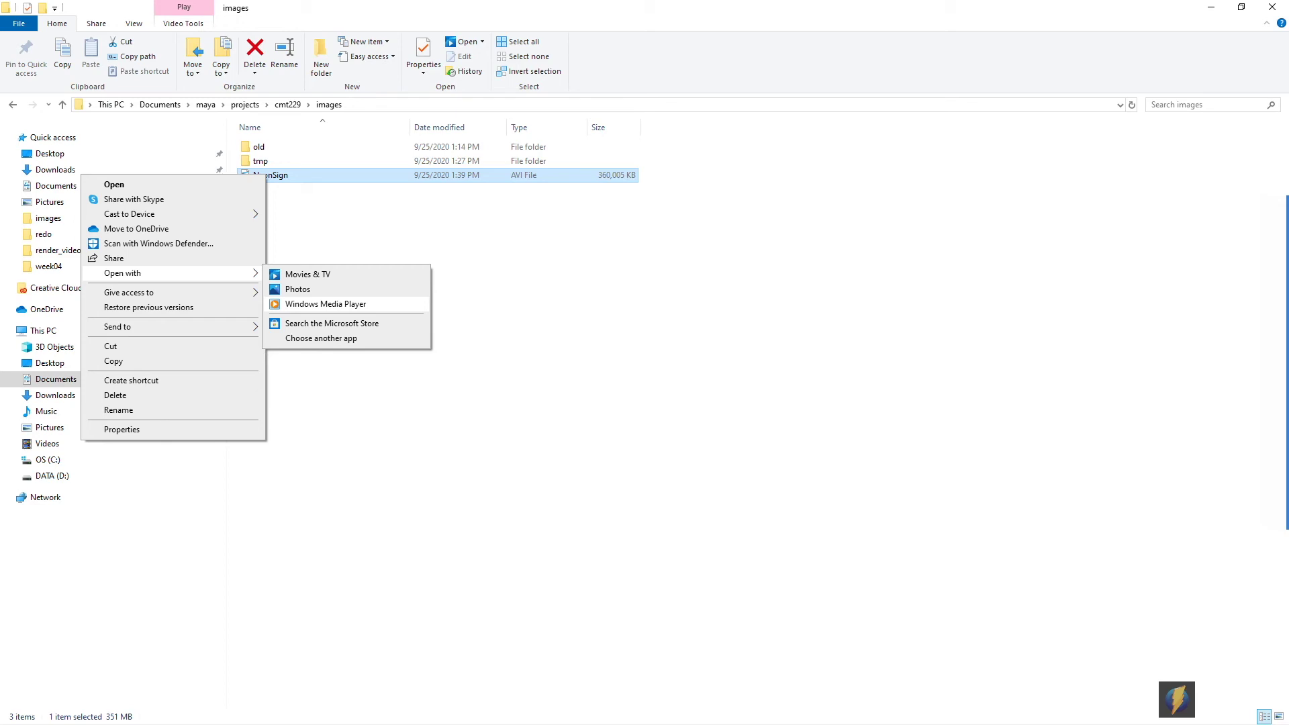
{"action": "left_click", "coordinate": [326, 303]}
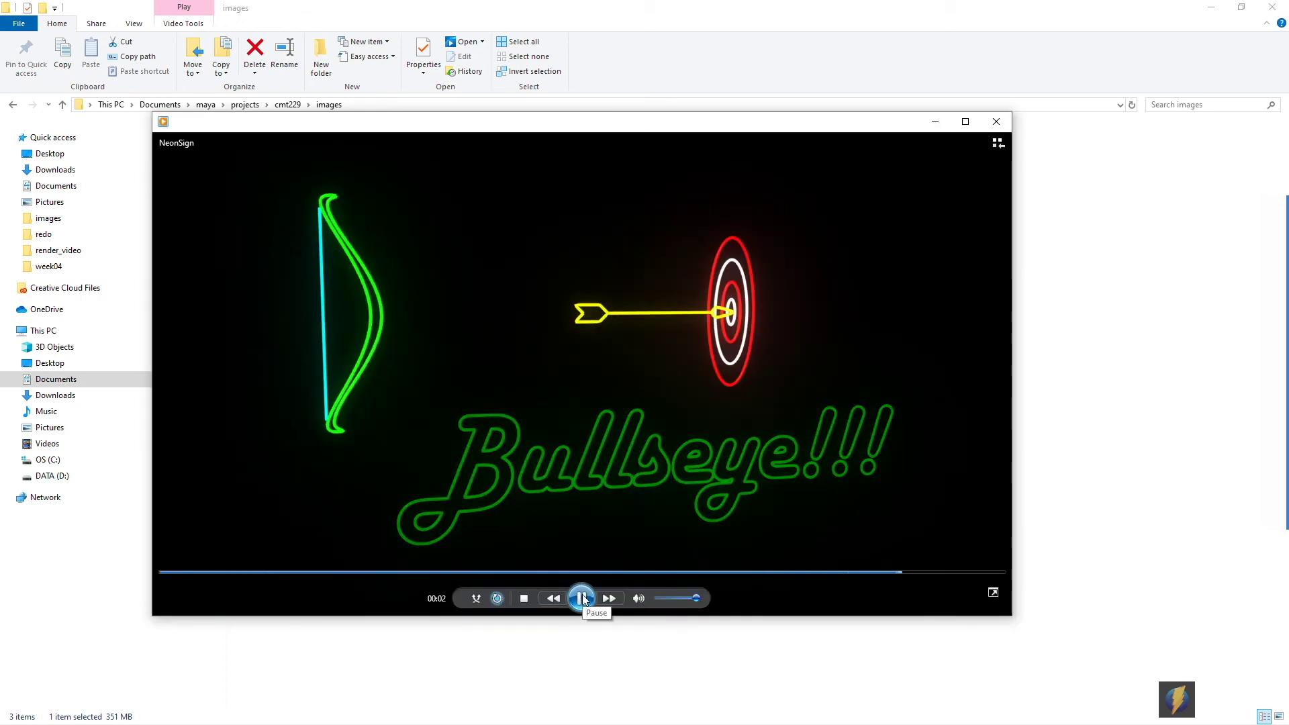
{"action": "key", "text": "alt+F4"}
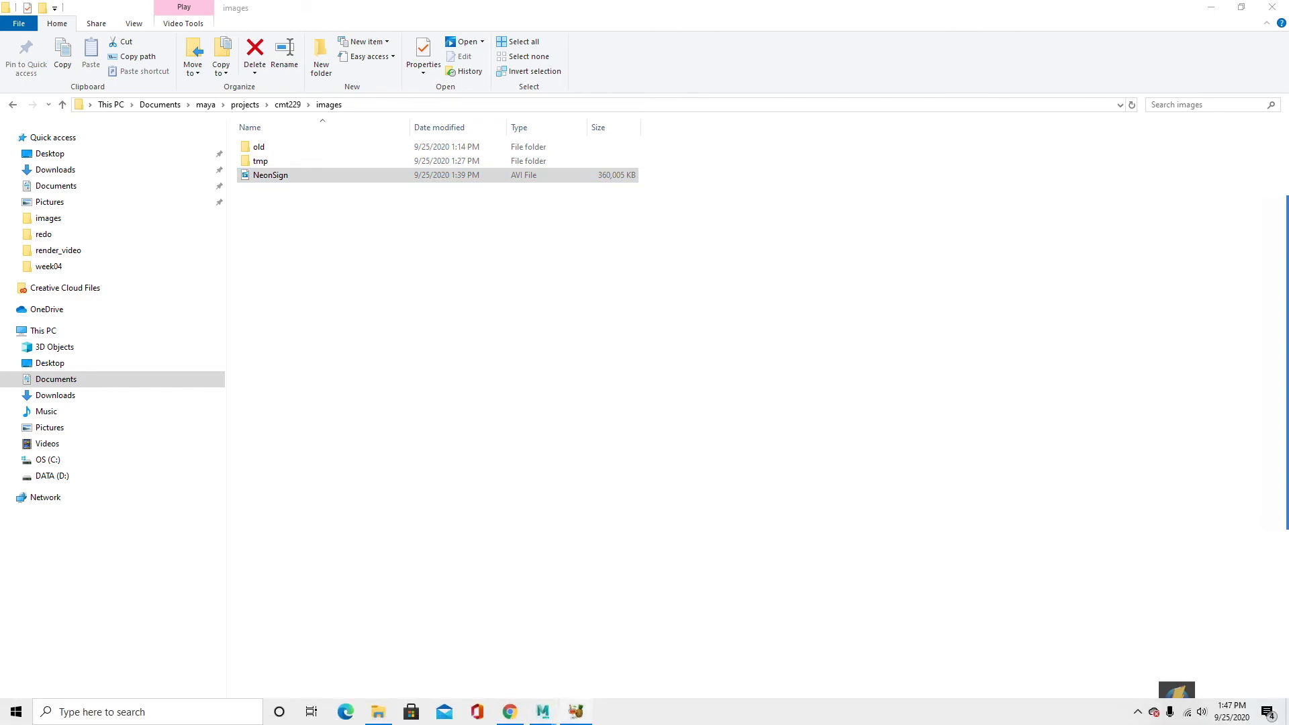
- Switch to HandBrake and load the NeonSign AVI from the images folder as the source video
{"action": "left_click", "coordinate": [510, 712]}
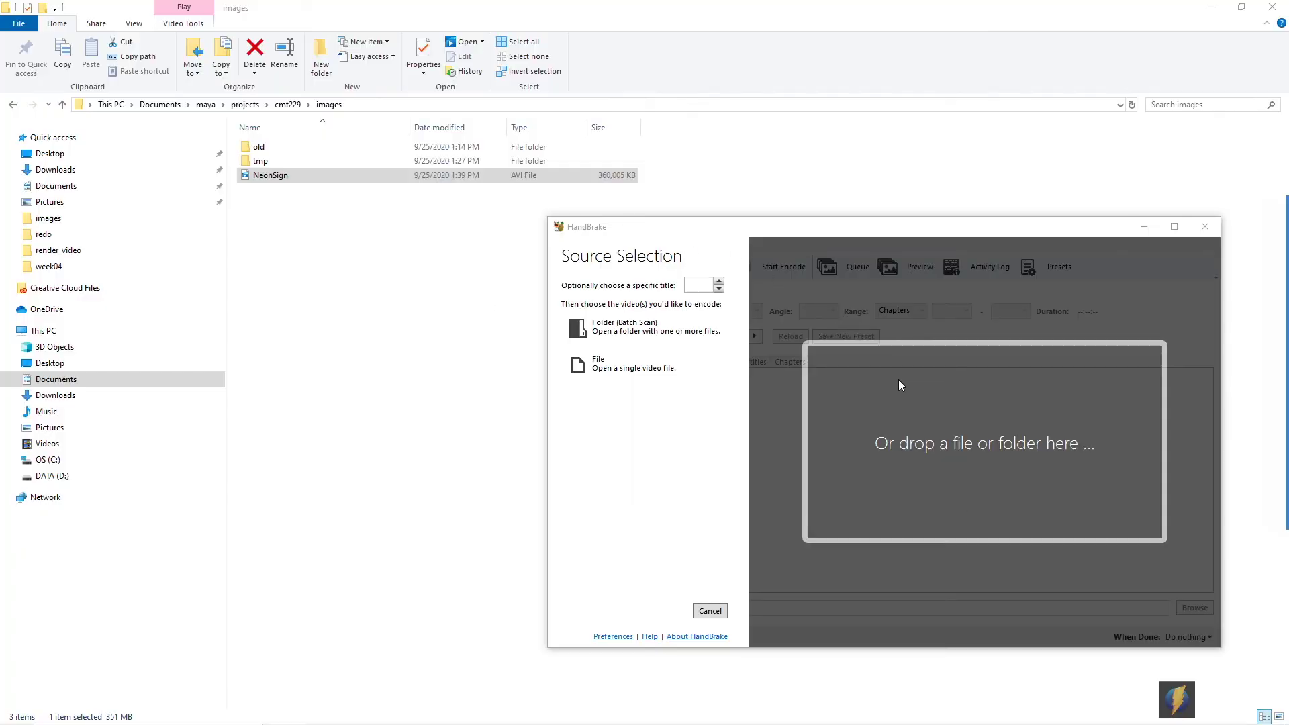
{"action": "left_click", "coordinate": [255, 176]}
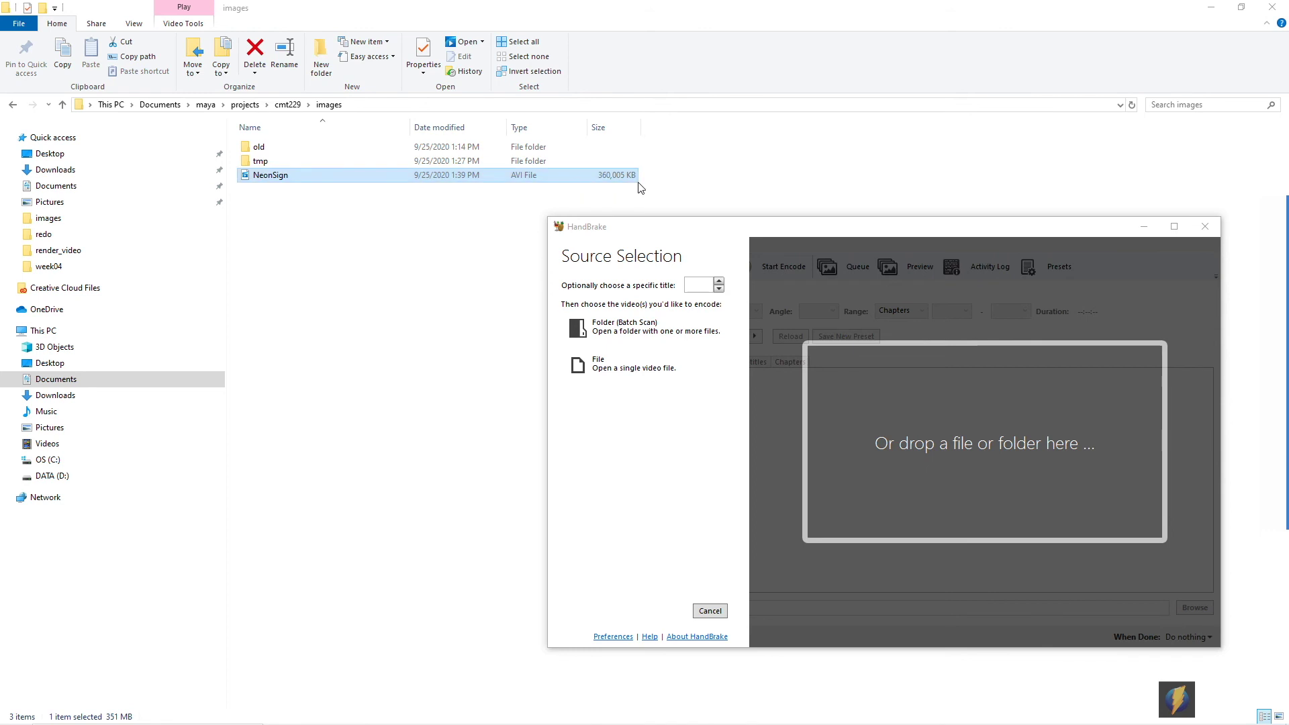
{"action": "mouse_move", "coordinate": [1283, 285]}
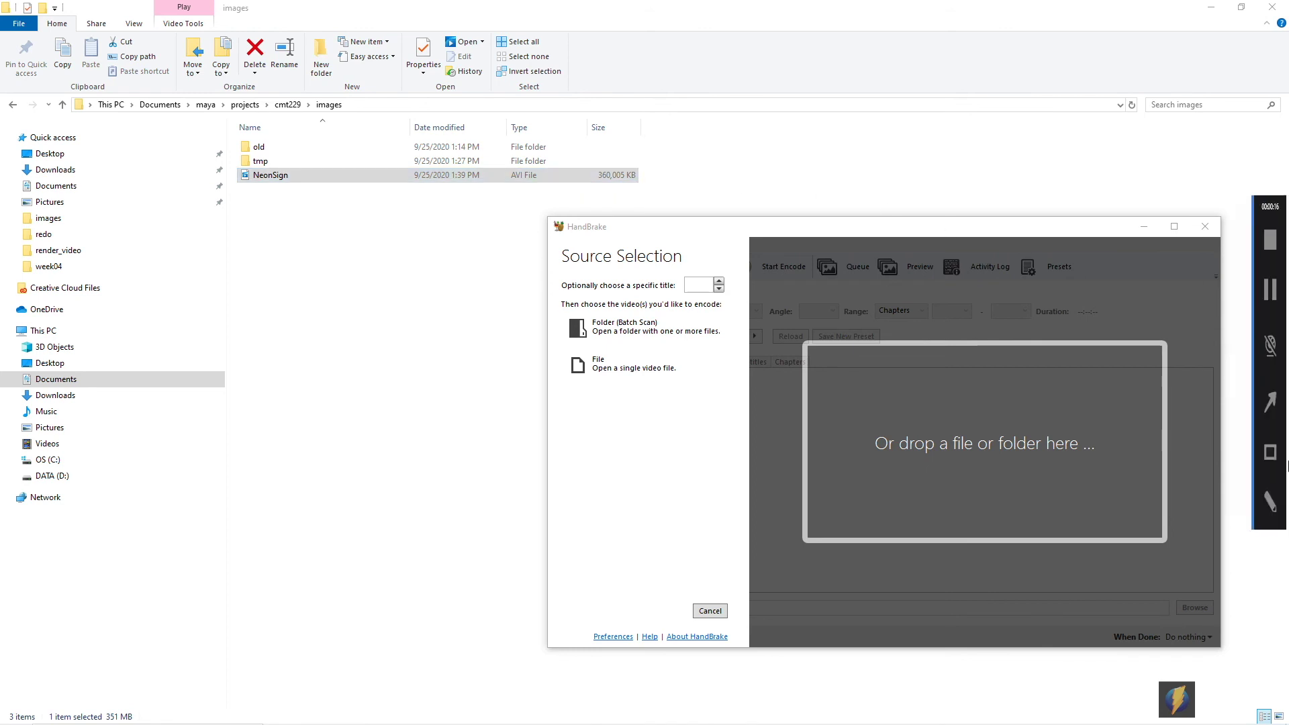
{"action": "left_click", "coordinate": [1261, 401]}
{"action": "mouse_move", "coordinate": [337, 473]}
{"action": "left_mouse_down"}
{"action": "mouse_move", "coordinate": [239, 189]}
{"action": "mouse_move", "coordinate": [872, 430]}
{"action": "left_mouse_up"}
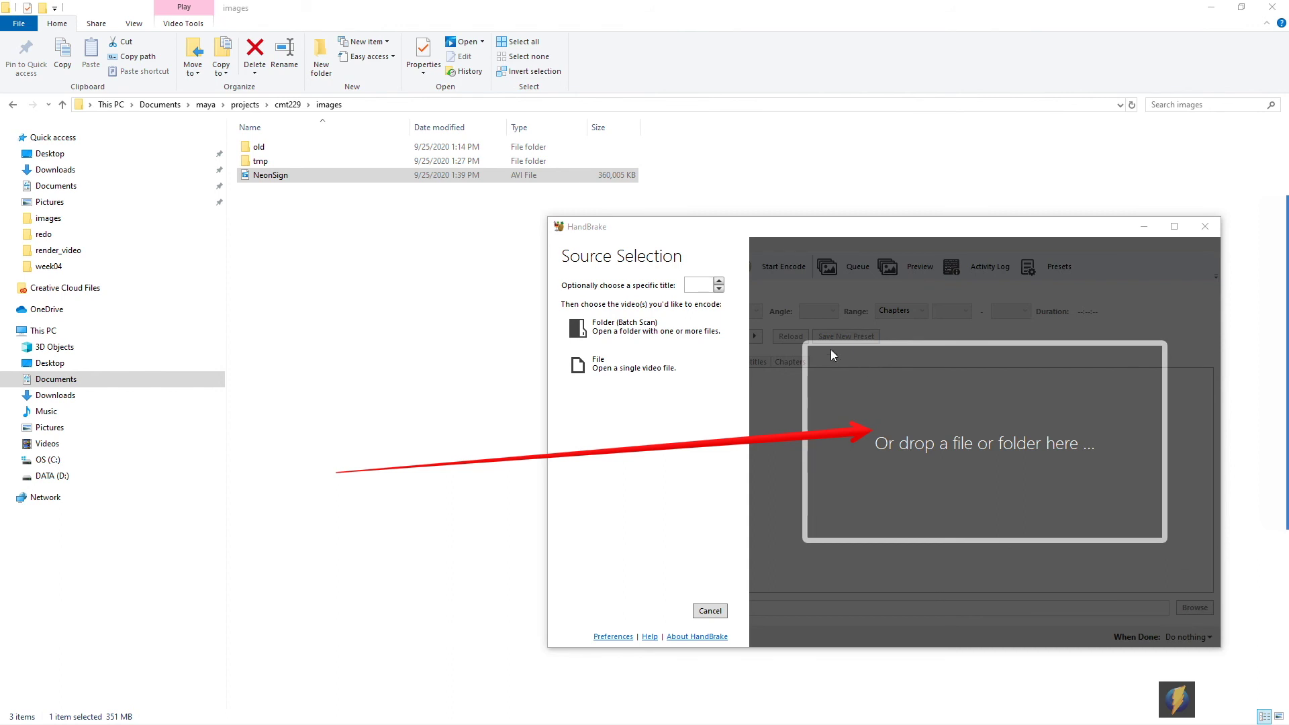
{"action": "mouse_move", "coordinate": [263, 175]}
{"action": "left_mouse_down"}
{"action": "mouse_move", "coordinate": [445, 325]}
{"action": "mouse_move", "coordinate": [1015, 518]}
{"action": "left_mouse_up"}
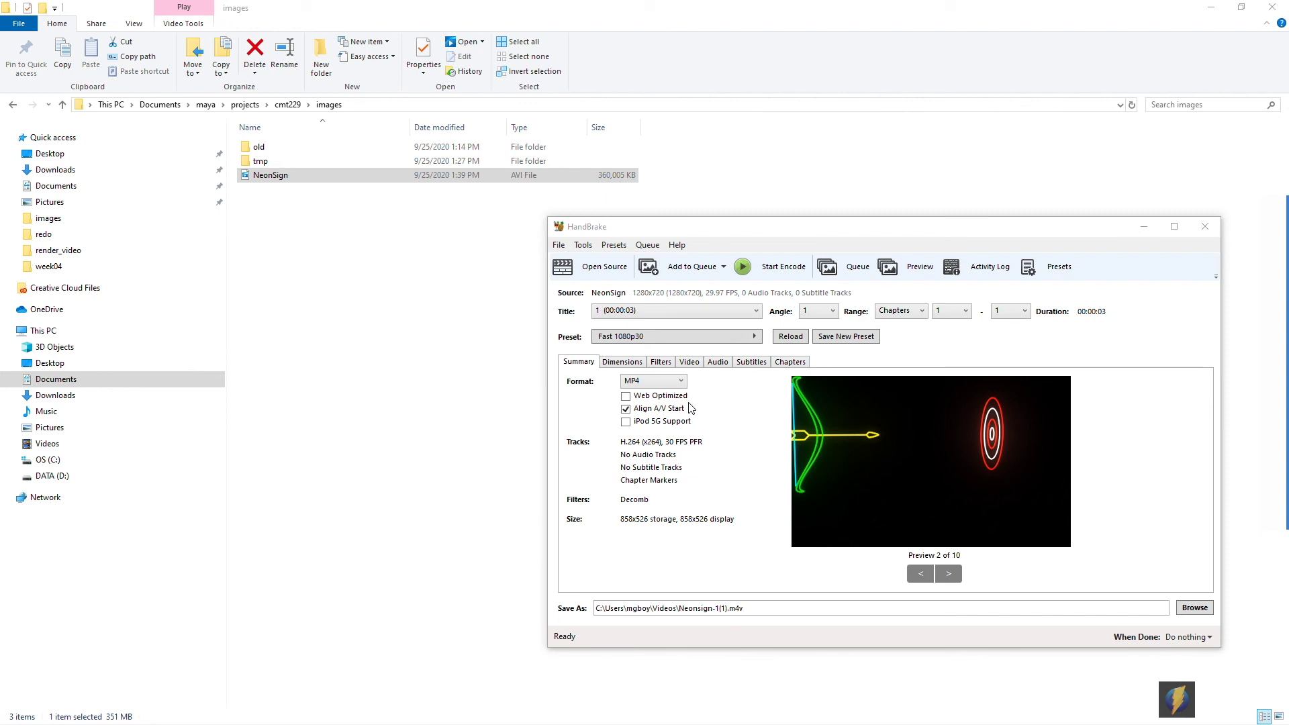
- Set the output's anamorphic mode to None, disable Keep Aspect Ratio, and set the width to 1280
{"action": "left_click", "coordinate": [622, 362]}
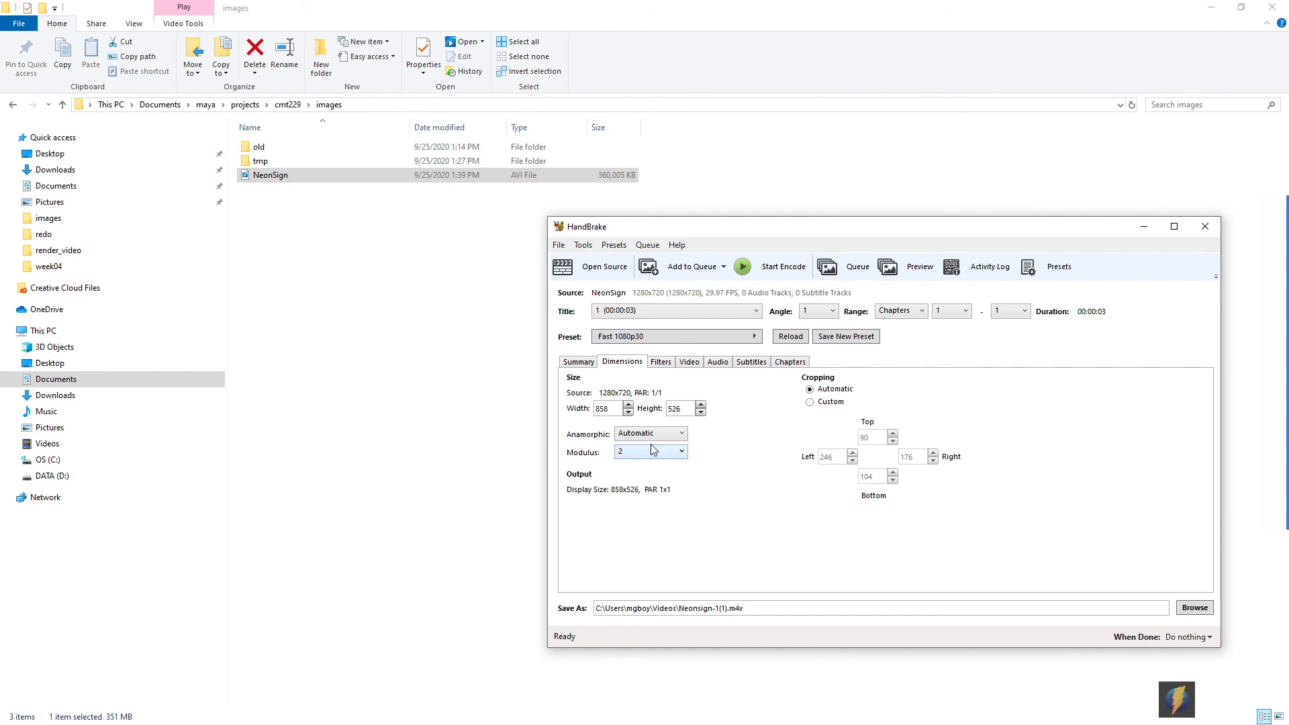
{"action": "left_click", "coordinate": [681, 434]}
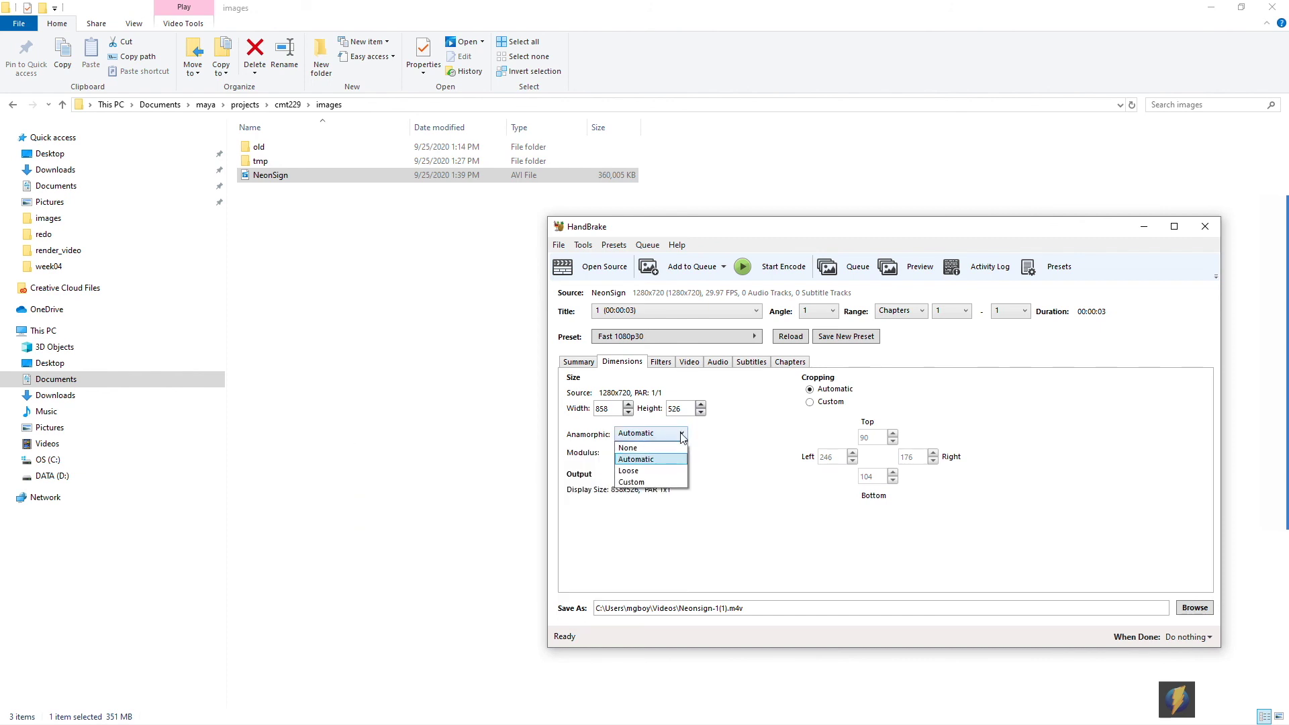
{"action": "left_click", "coordinate": [645, 448]}
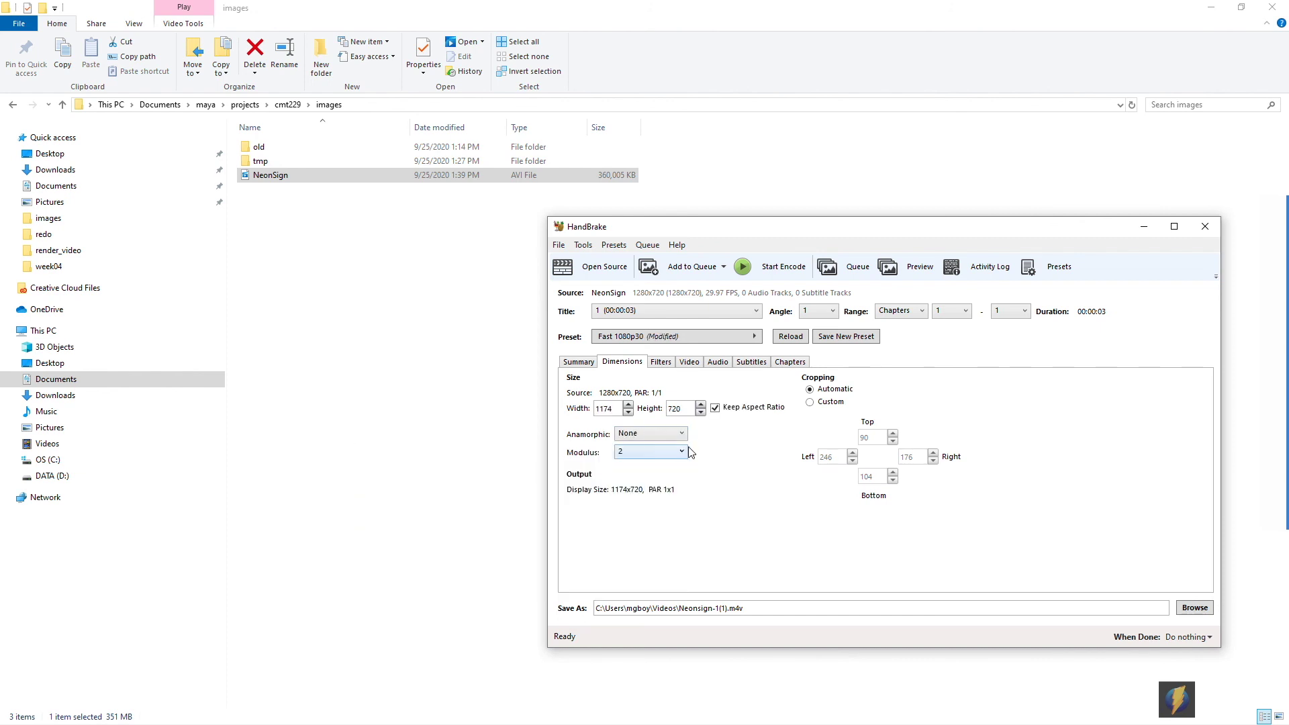
{"action": "double_click", "coordinate": [619, 408]}
{"action": "left_click", "coordinate": [716, 410]}
{"action": "double_click", "coordinate": [616, 409]}
{"action": "type", "text": "1280"}
{"action": "double_click", "coordinate": [685, 408]}
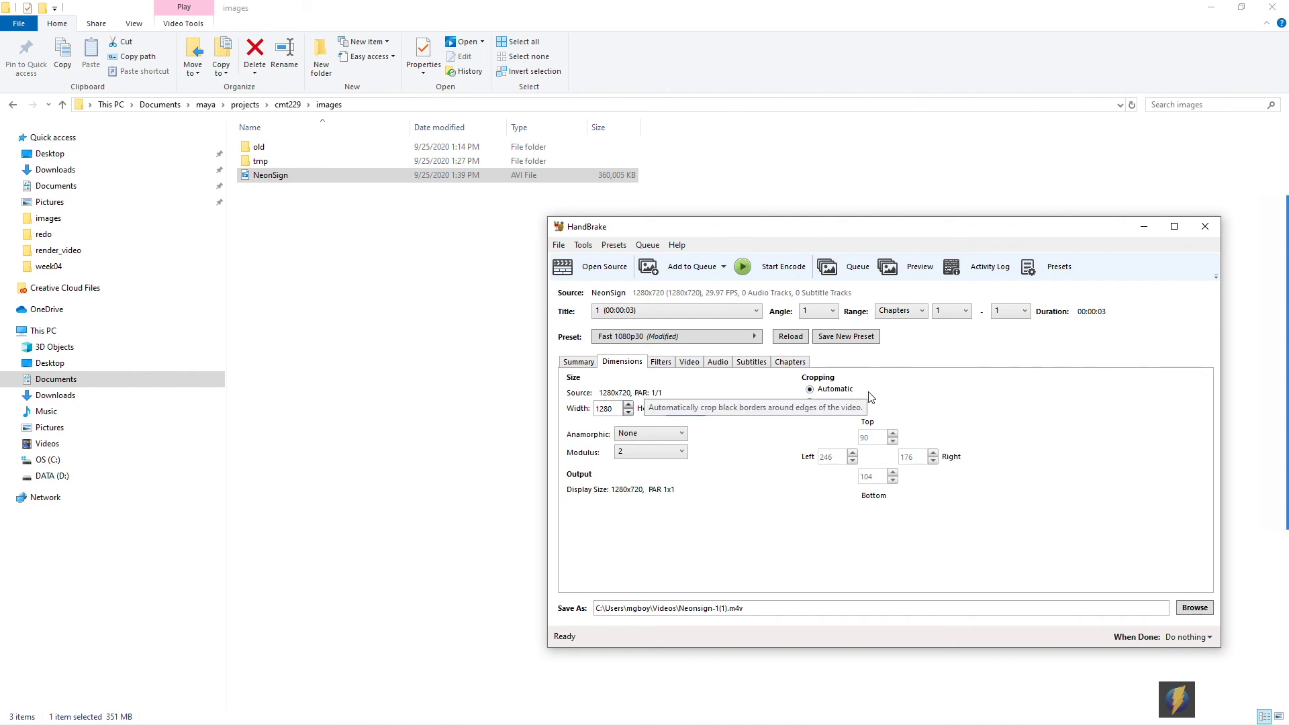
- Switch to custom cropping and set the top, right, bottom and left crop values to 0
{"action": "left_click", "coordinate": [811, 402]}
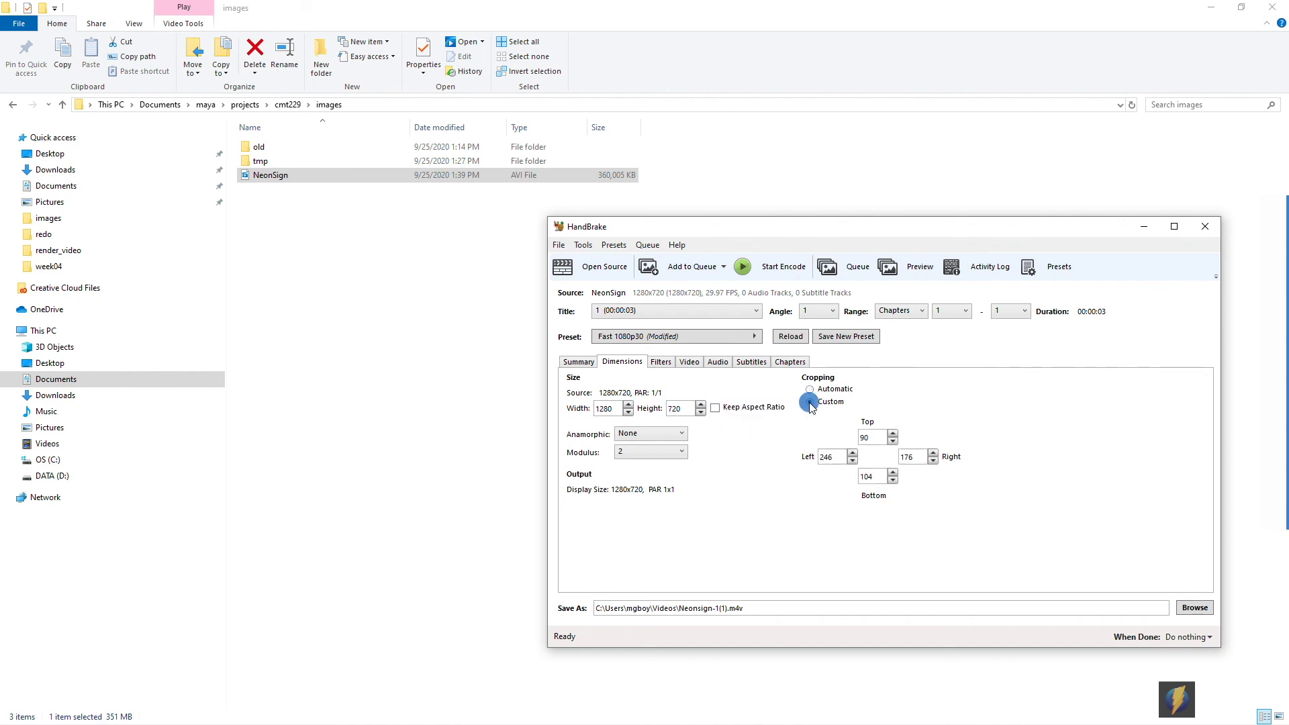
{"action": "double_click", "coordinate": [876, 438]}
{"action": "type", "text": "0"}
{"action": "double_click", "coordinate": [911, 457]}
{"action": "type", "text": "0"}
{"action": "double_click", "coordinate": [872, 477]}
{"action": "type", "text": "0"}
{"action": "double_click", "coordinate": [827, 459]}
{"action": "type", "text": "0"}
{"action": "left_click", "coordinate": [960, 508]}
{"action": "mouse_move", "coordinate": [1288, 357]}
{"action": "left_click", "coordinate": [1261, 402]}
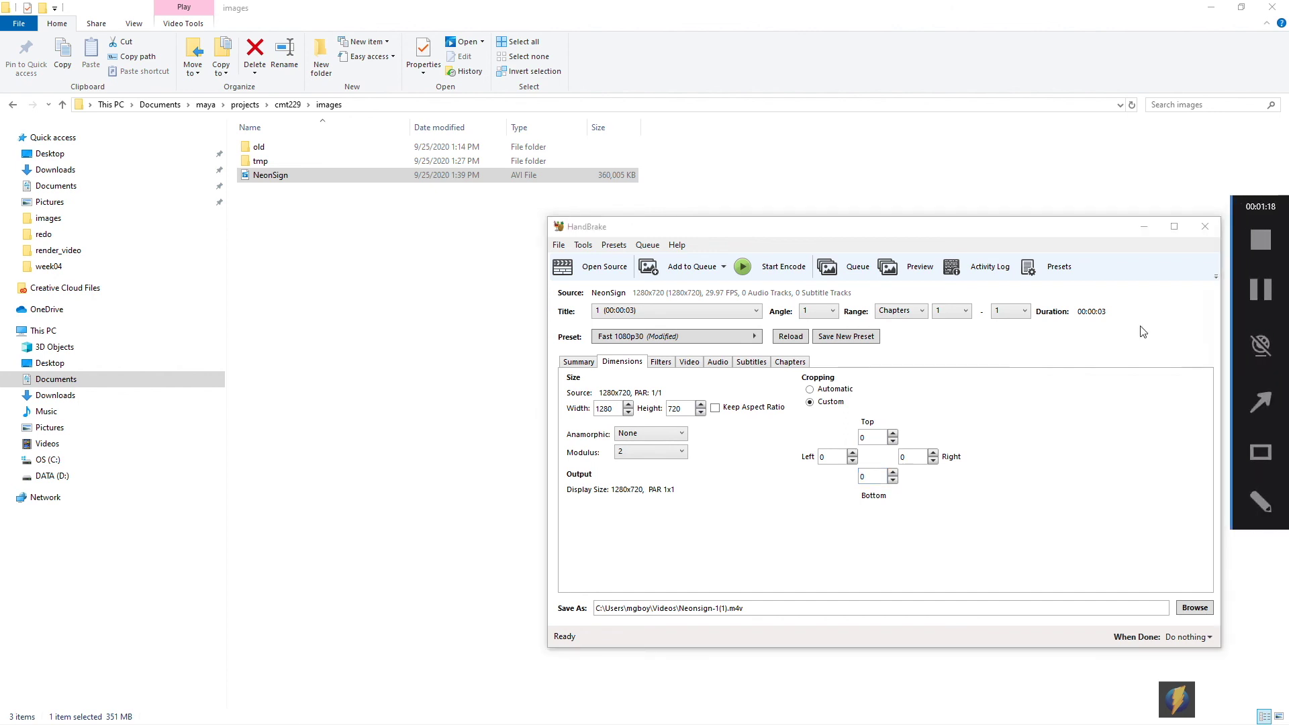
{"action": "mouse_move", "coordinate": [959, 178]}
{"action": "left_mouse_down"}
{"action": "mouse_move", "coordinate": [814, 308]}
{"action": "mouse_move", "coordinate": [598, 598]}
{"action": "mouse_move", "coordinate": [752, 594]}
{"action": "mouse_move", "coordinate": [679, 512]}
{"action": "mouse_move", "coordinate": [685, 503]}
{"action": "mouse_move", "coordinate": [638, 576]}
{"action": "mouse_move", "coordinate": [777, 518]}
{"action": "mouse_move", "coordinate": [788, 214]}
{"action": "left_mouse_up"}
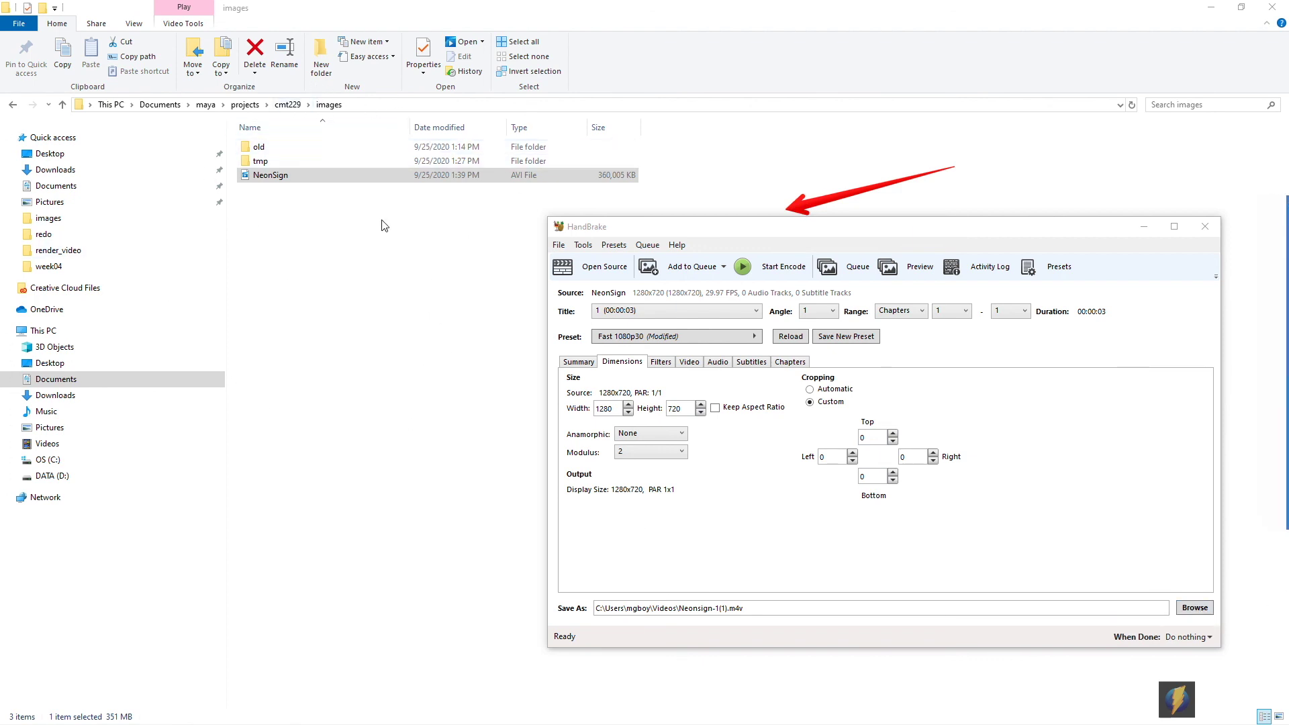
{"action": "left_click", "coordinate": [275, 177]}
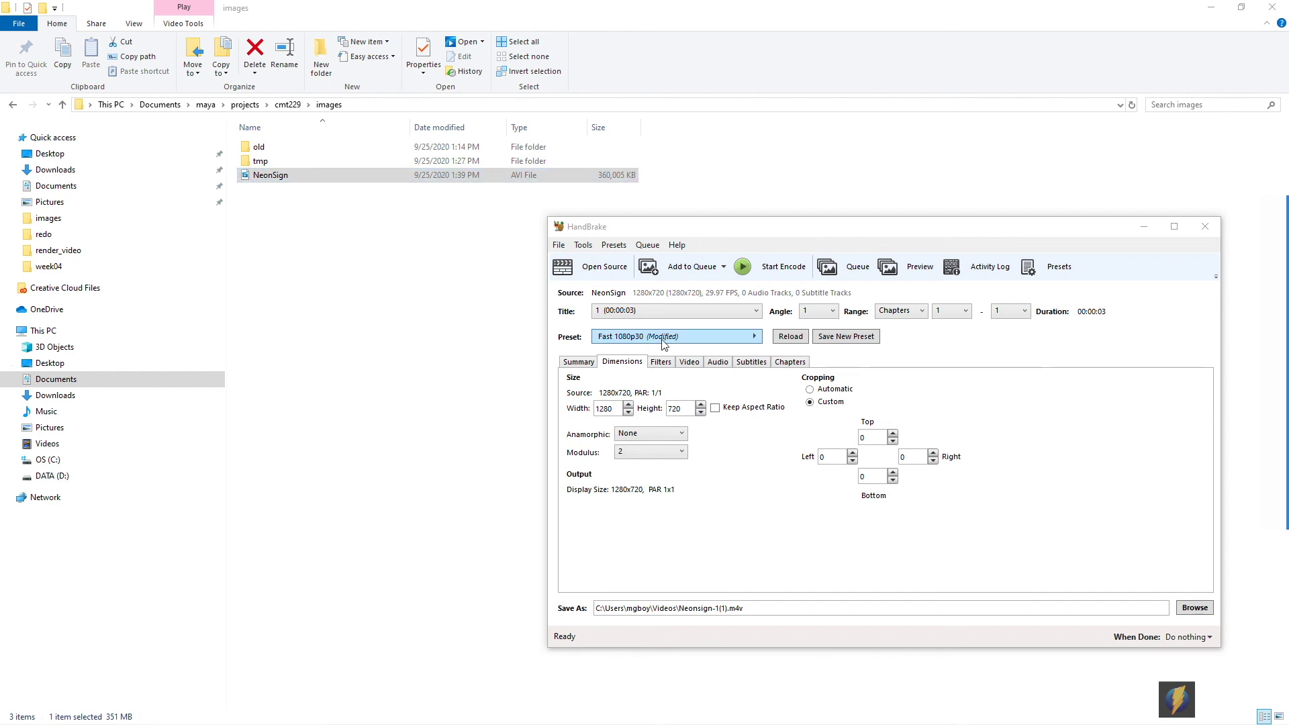
- Set the encode destination to Documents\maya\projects\cmt229\images with the file name Neonsign-1(1) and type mp4
{"action": "left_click", "coordinate": [1196, 608]}
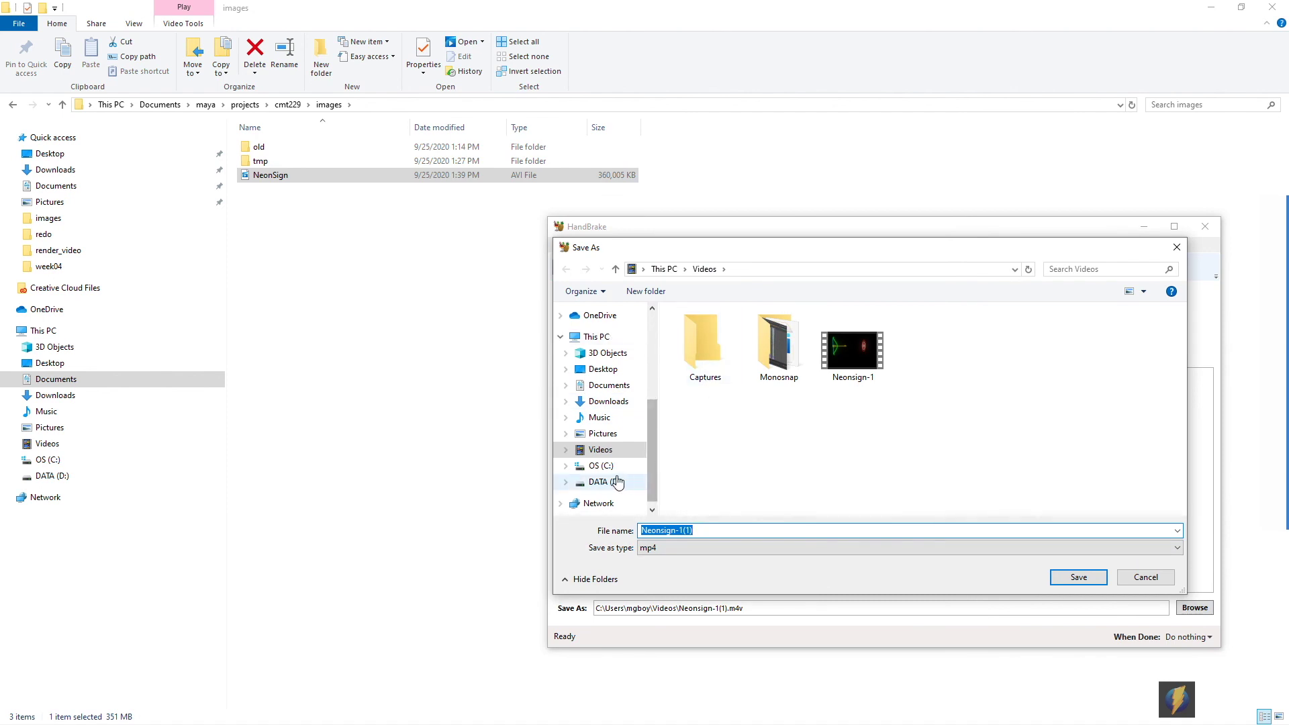
{"action": "left_click", "coordinate": [603, 388]}
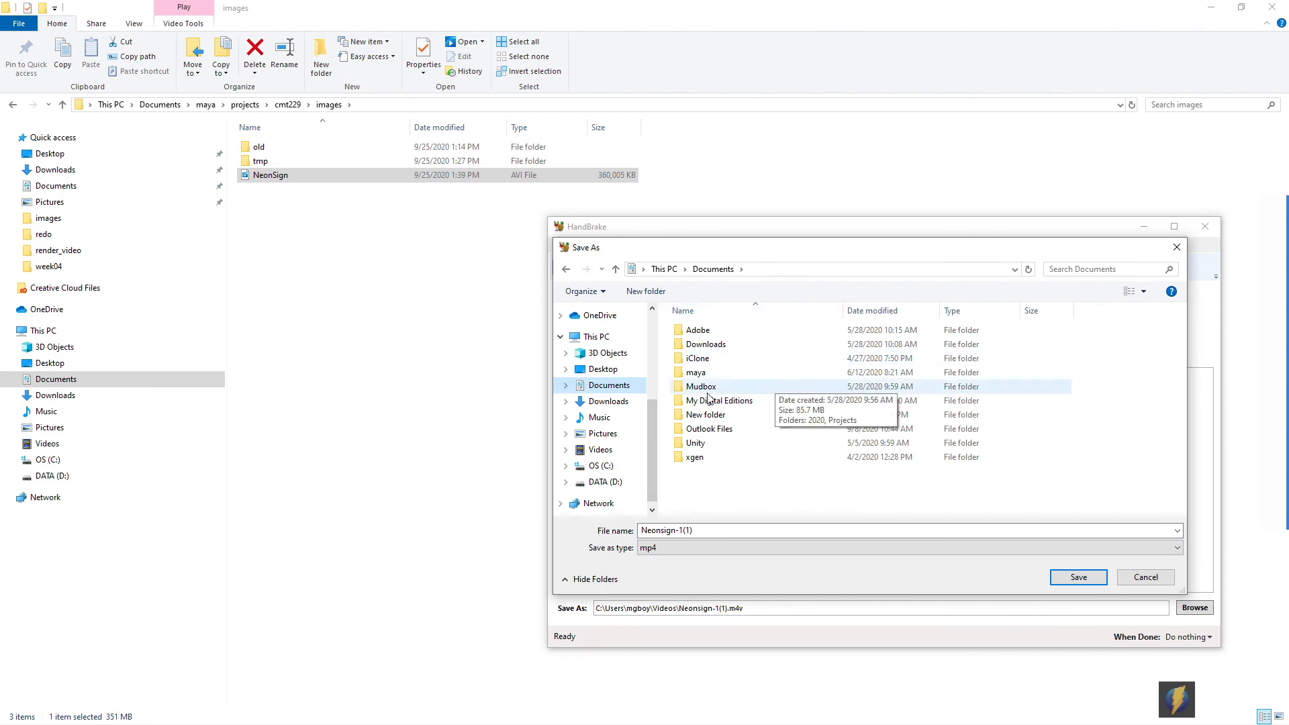
{"action": "double_click", "coordinate": [697, 373]}
{"action": "double_click", "coordinate": [700, 373]}
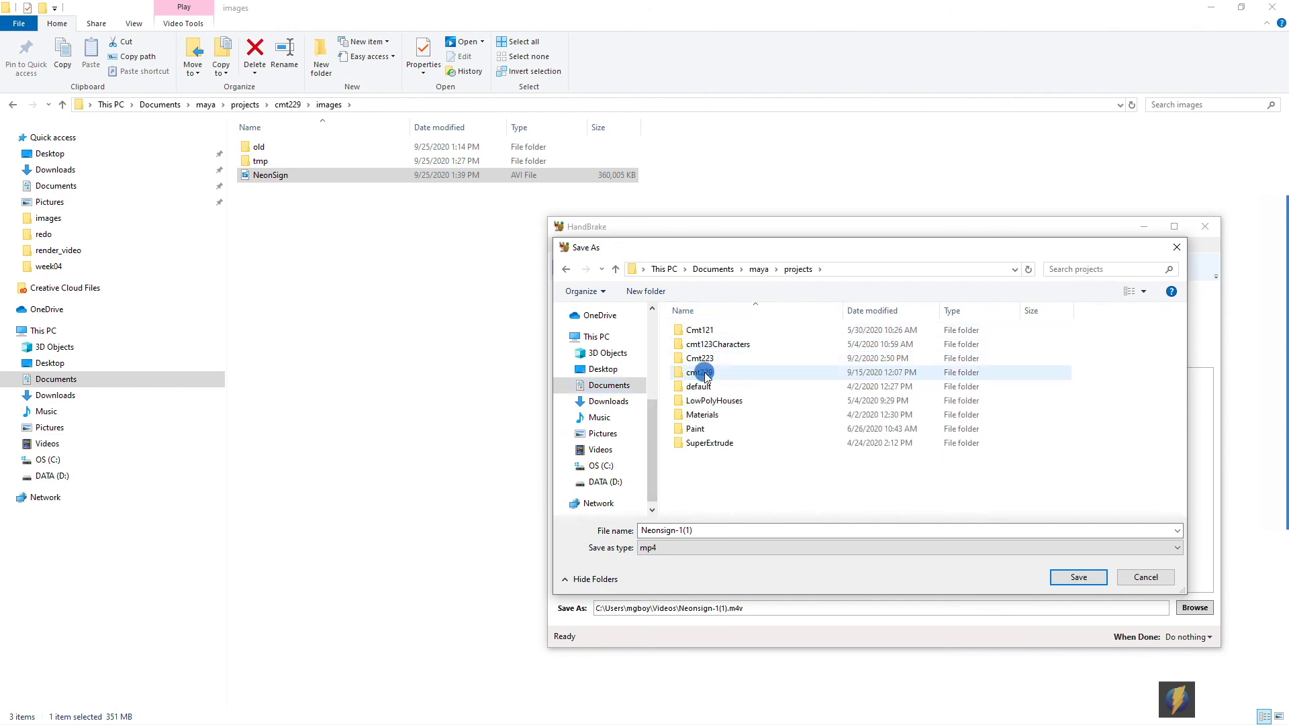
{"action": "double_click", "coordinate": [705, 378]}
{"action": "double_click", "coordinate": [699, 406]}
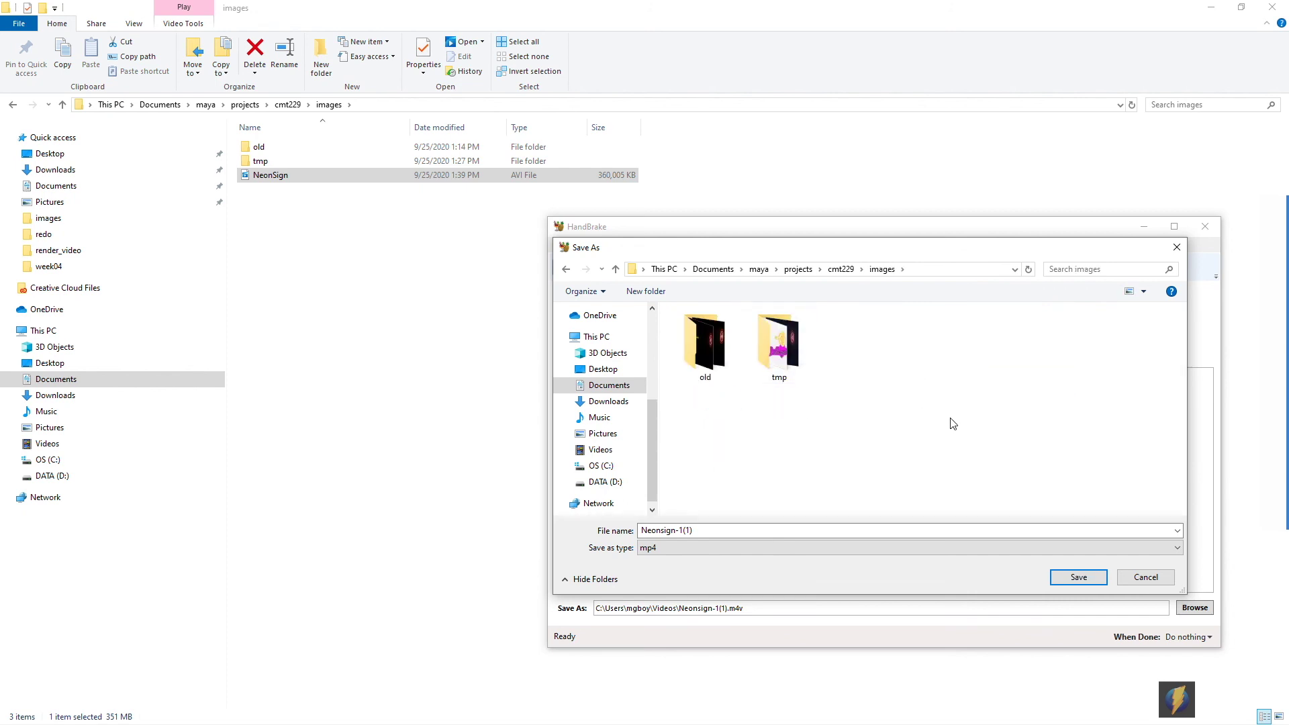
{"action": "left_click", "coordinate": [1072, 578]}
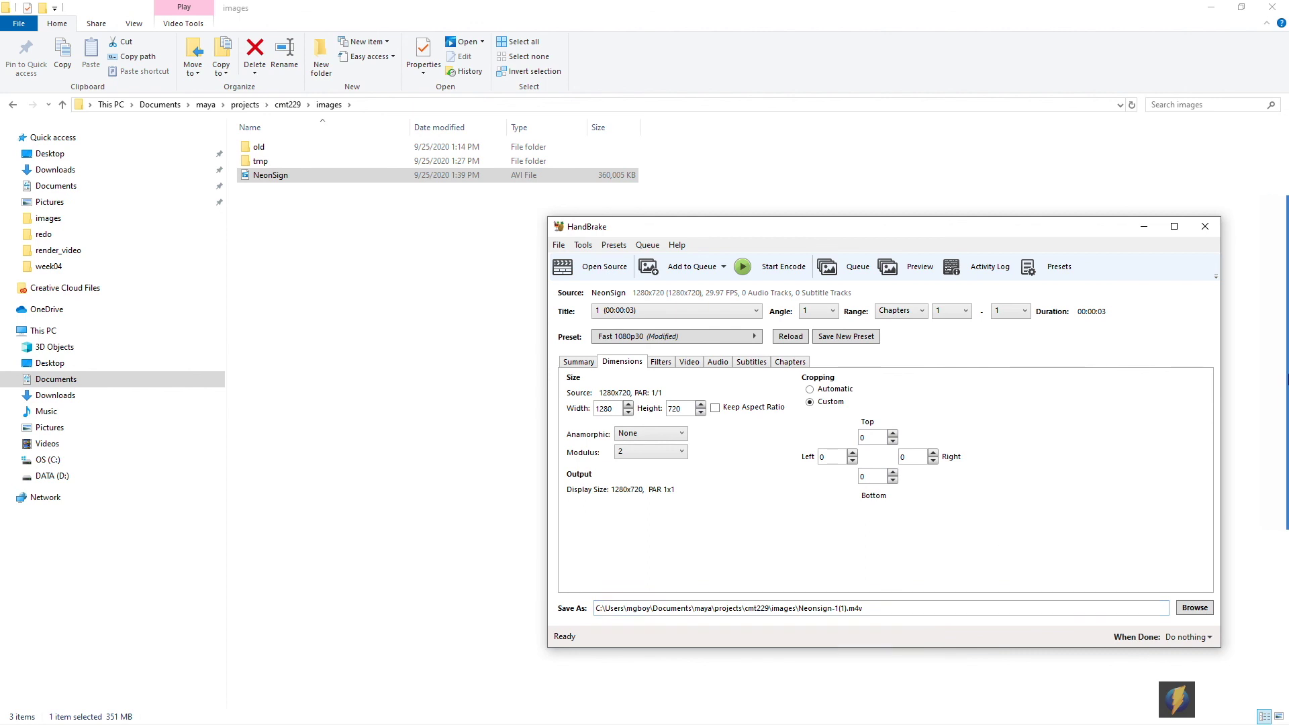
- Encode the NeonSign video and close HandBrake when the queue is finished
{"action": "left_click", "coordinate": [1261, 399]}
{"action": "mouse_move", "coordinate": [1007, 119]}
{"action": "left_mouse_down"}
{"action": "mouse_move", "coordinate": [857, 190]}
{"action": "mouse_move", "coordinate": [783, 260]}
{"action": "left_mouse_up"}
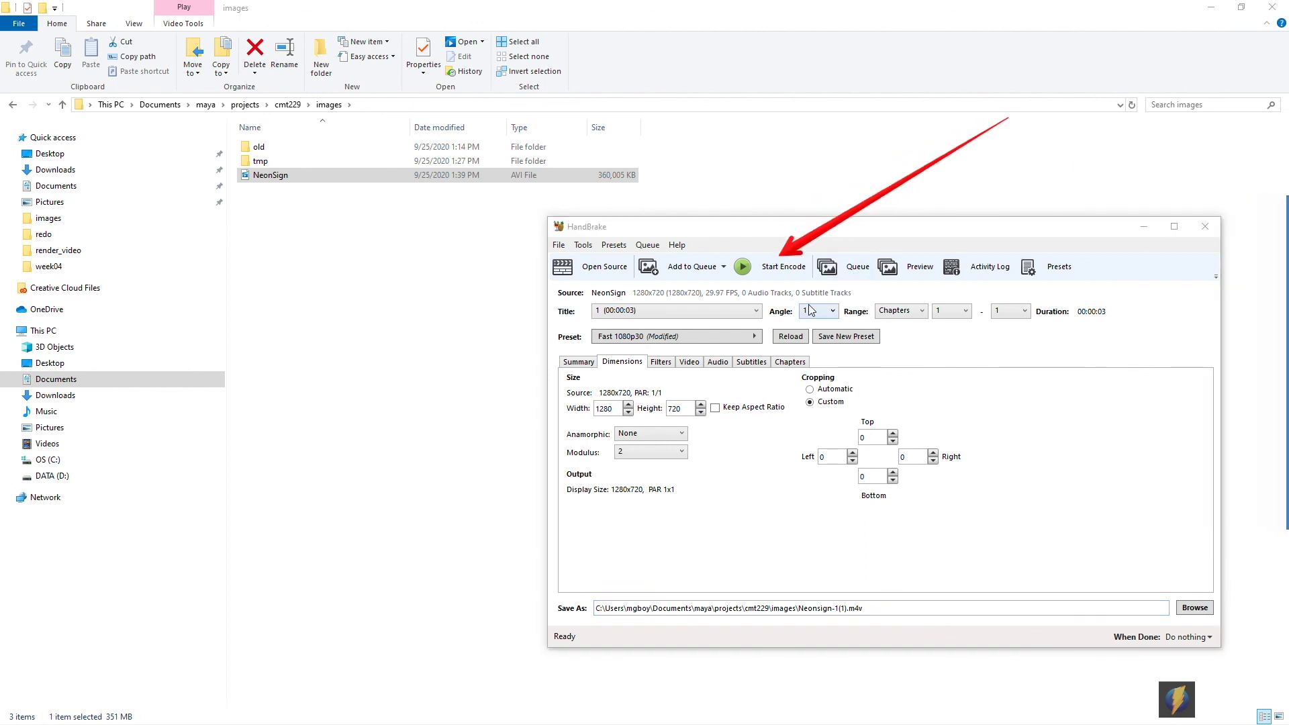
{"action": "left_click", "coordinate": [742, 267]}
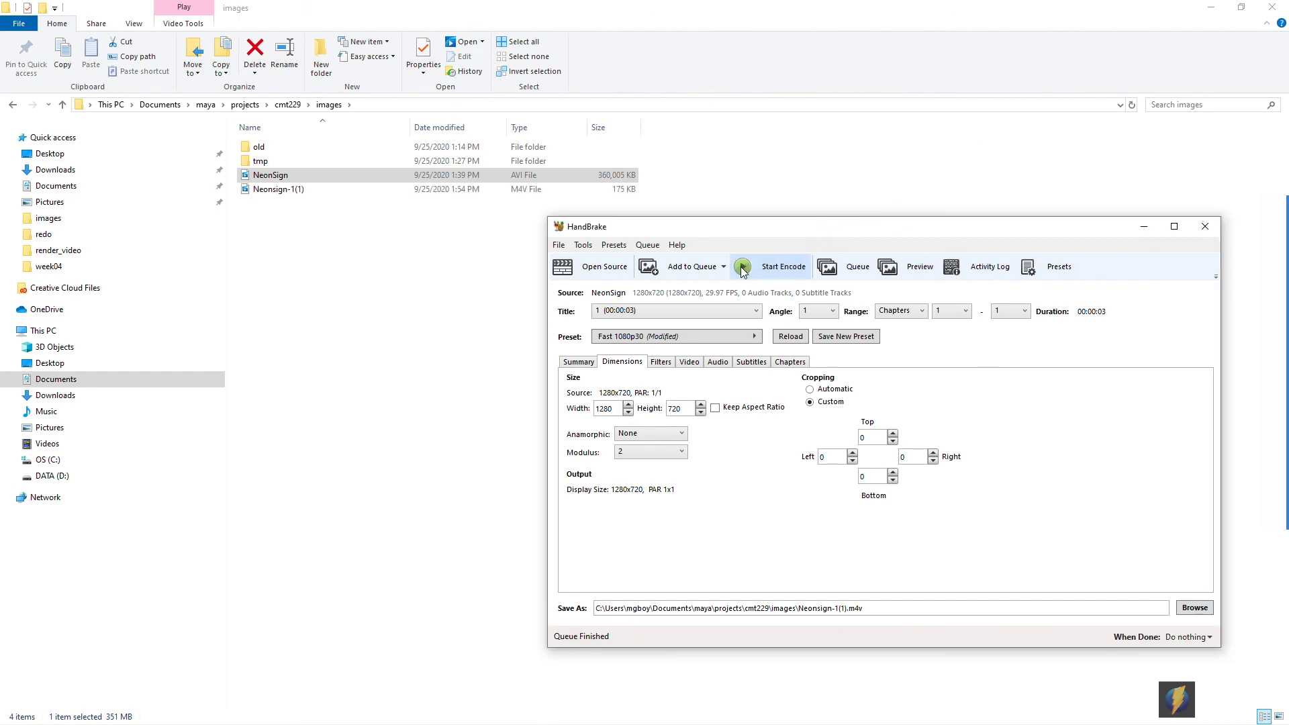
{"action": "left_click", "coordinate": [1205, 227]}
- Compare the file sizes of NeonSign and Neonsign-1(1), and play the compressed M4V in Windows Media Player
{"action": "mouse_move", "coordinate": [1246, 289]}
{"action": "left_click", "coordinate": [1258, 415]}
{"action": "mouse_move", "coordinate": [514, 474]}
{"action": "left_mouse_down"}
{"action": "mouse_move", "coordinate": [356, 323]}
{"action": "mouse_move", "coordinate": [280, 203]}
{"action": "mouse_move", "coordinate": [354, 254]}
{"action": "mouse_move", "coordinate": [501, 230]}
{"action": "mouse_move", "coordinate": [509, 196]}
{"action": "mouse_move", "coordinate": [522, 195]}
{"action": "mouse_move", "coordinate": [535, 239]}
{"action": "mouse_move", "coordinate": [556, 249]}
{"action": "mouse_move", "coordinate": [583, 174]}
{"action": "mouse_move", "coordinate": [594, 187]}
{"action": "mouse_move", "coordinate": [586, 200]}
{"action": "mouse_move", "coordinate": [588, 175]}
{"action": "left_mouse_up"}
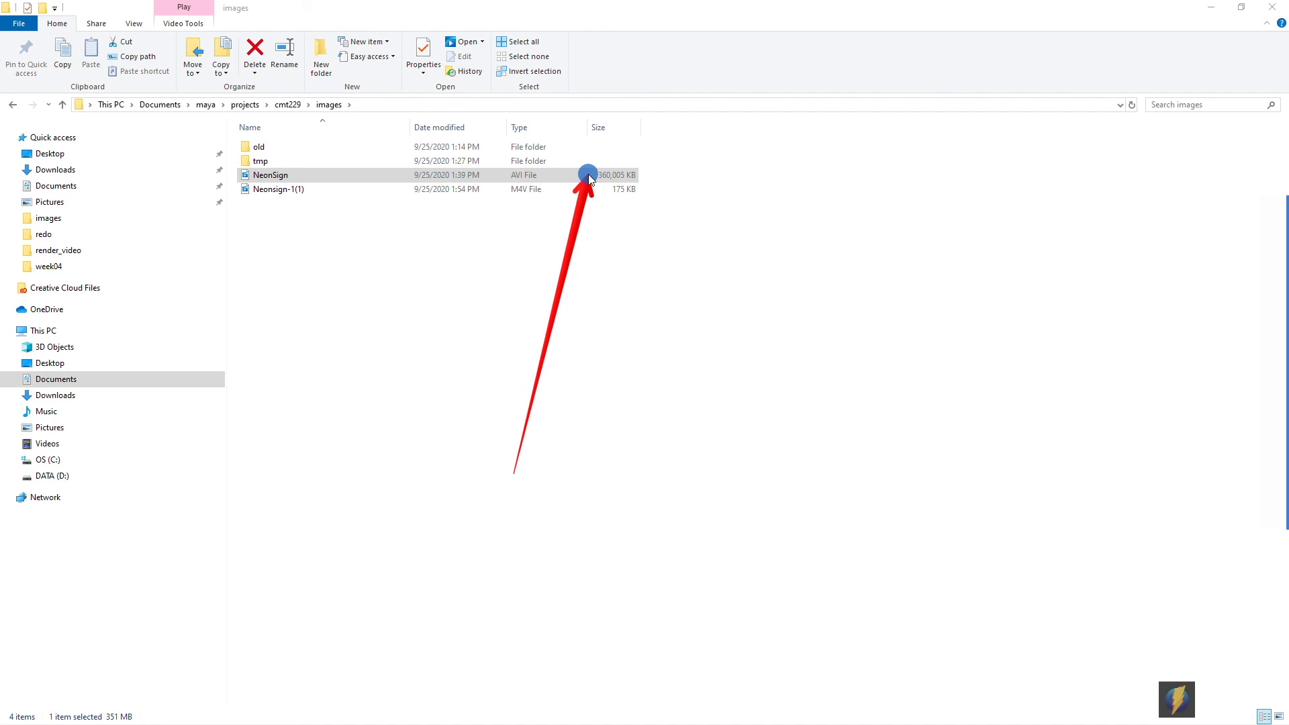
{"action": "mouse_move", "coordinate": [588, 175]}
{"action": "left_mouse_down"}
{"action": "mouse_move", "coordinate": [576, 195]}
{"action": "mouse_move", "coordinate": [602, 212]}
{"action": "mouse_move", "coordinate": [611, 196]}
{"action": "left_mouse_up"}
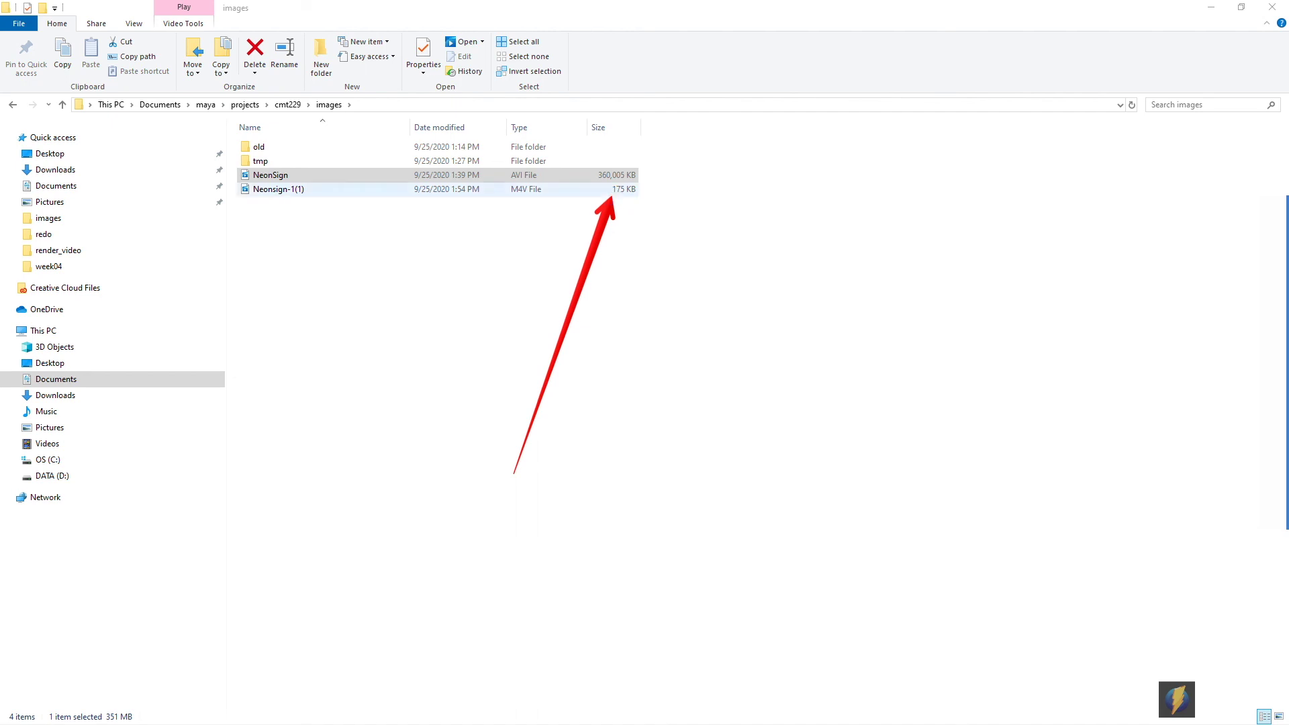
{"action": "right_click", "coordinate": [275, 189]}
{"action": "mouse_move", "coordinate": [168, 293]}
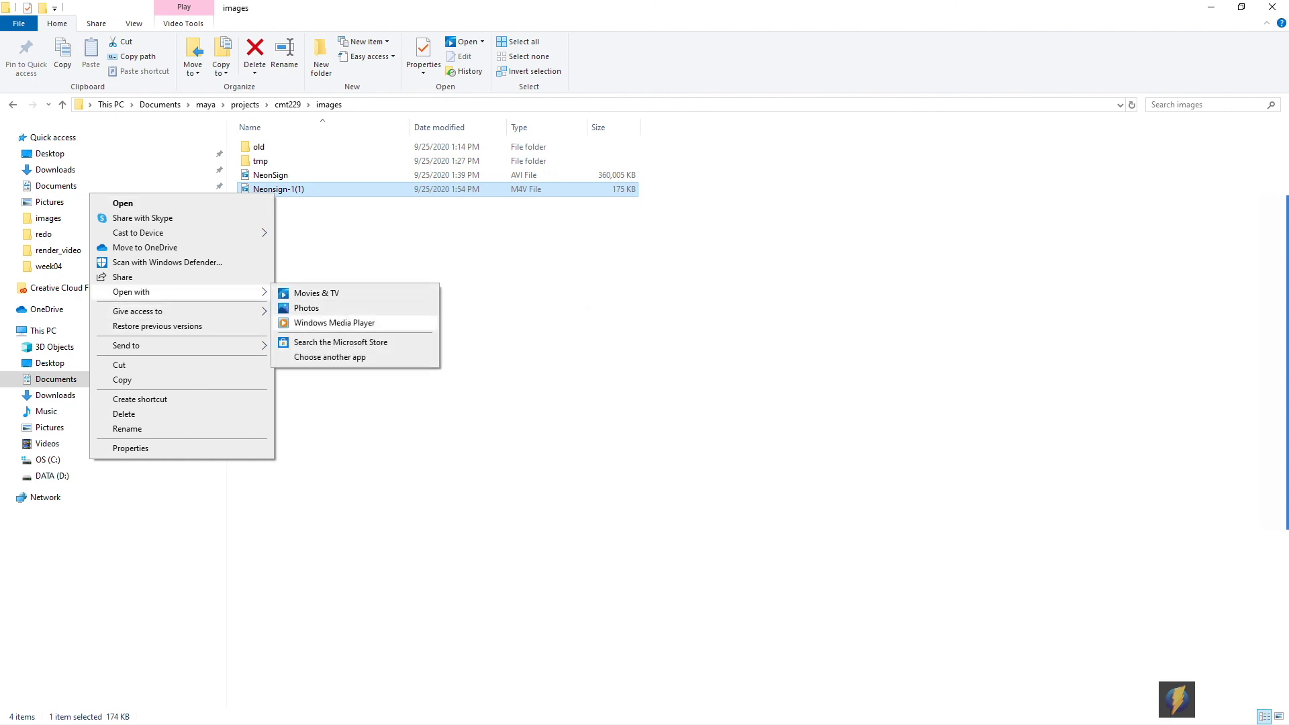
{"action": "left_click", "coordinate": [335, 323]}
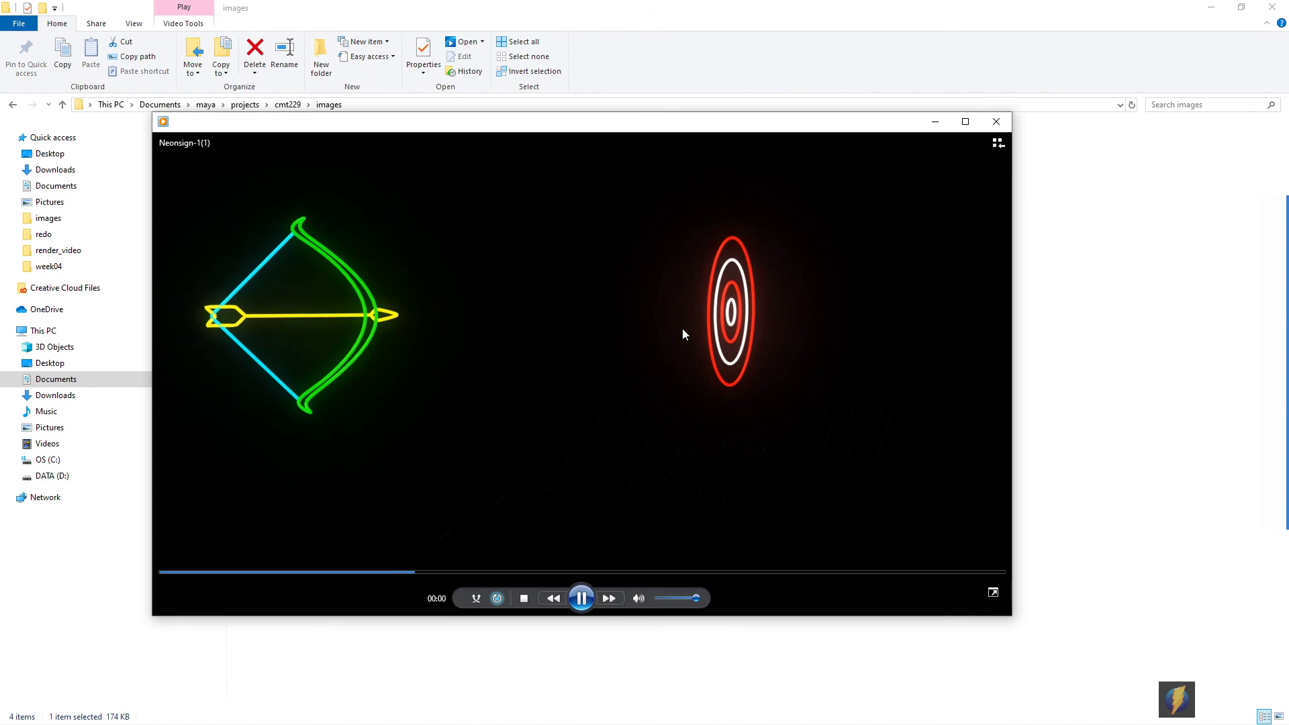